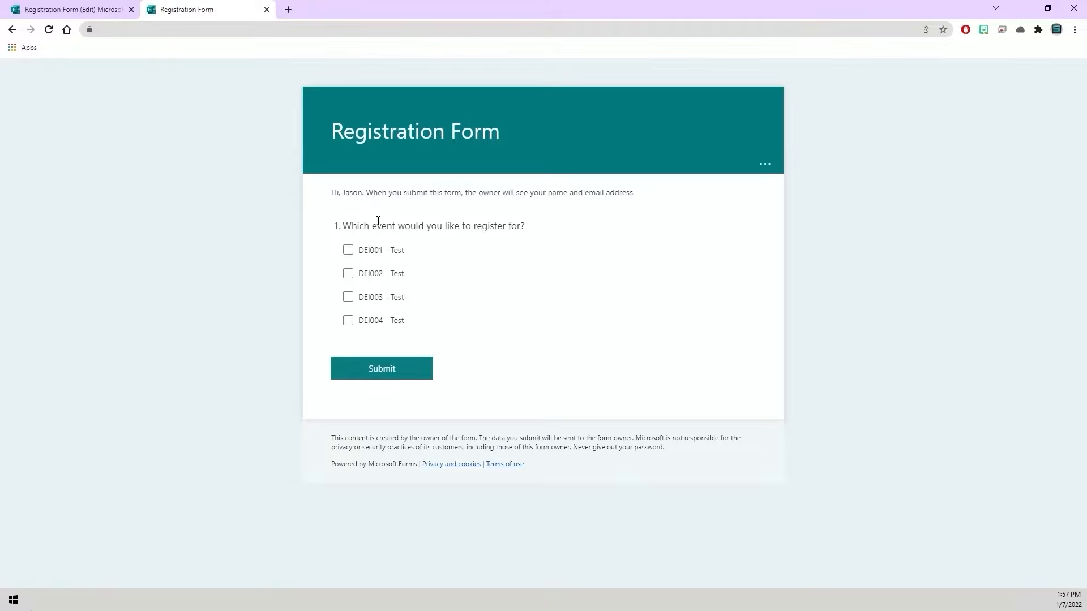
click(350, 250)
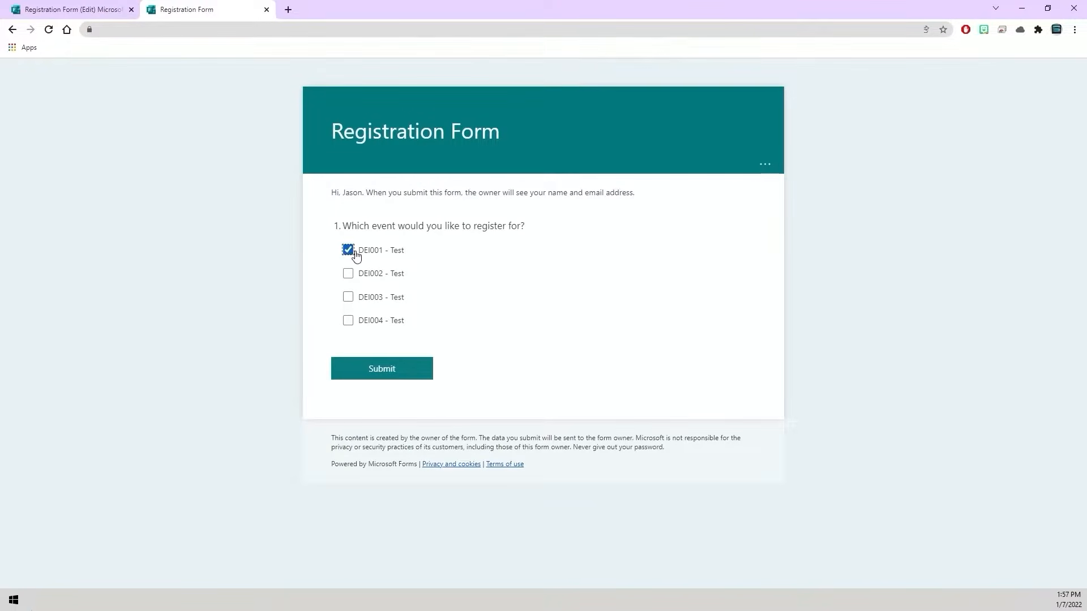
click(349, 296)
click(349, 298)
click(348, 250)
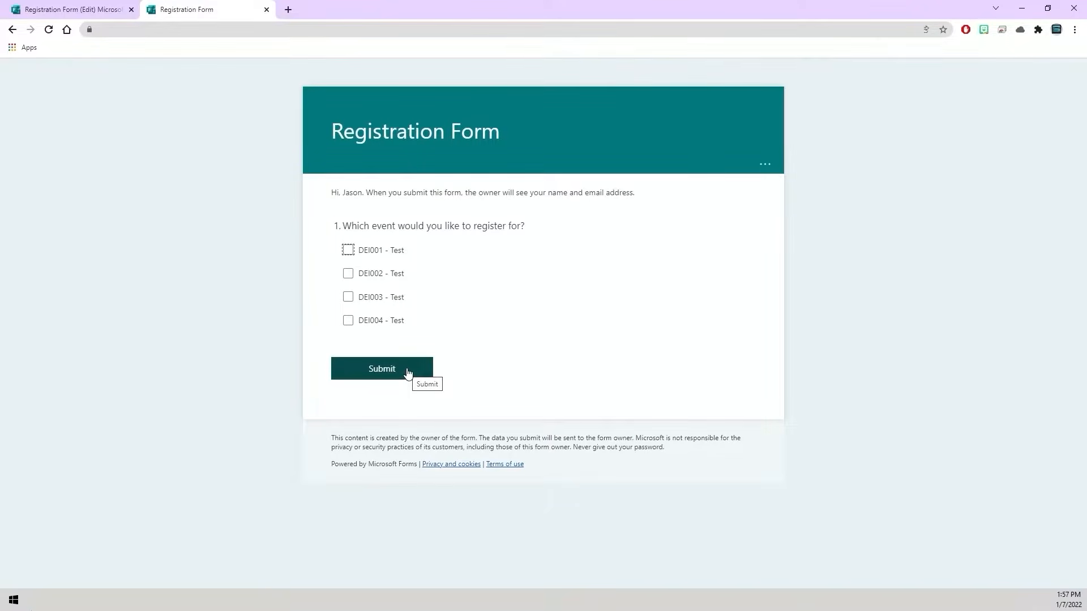
click(372, 306)
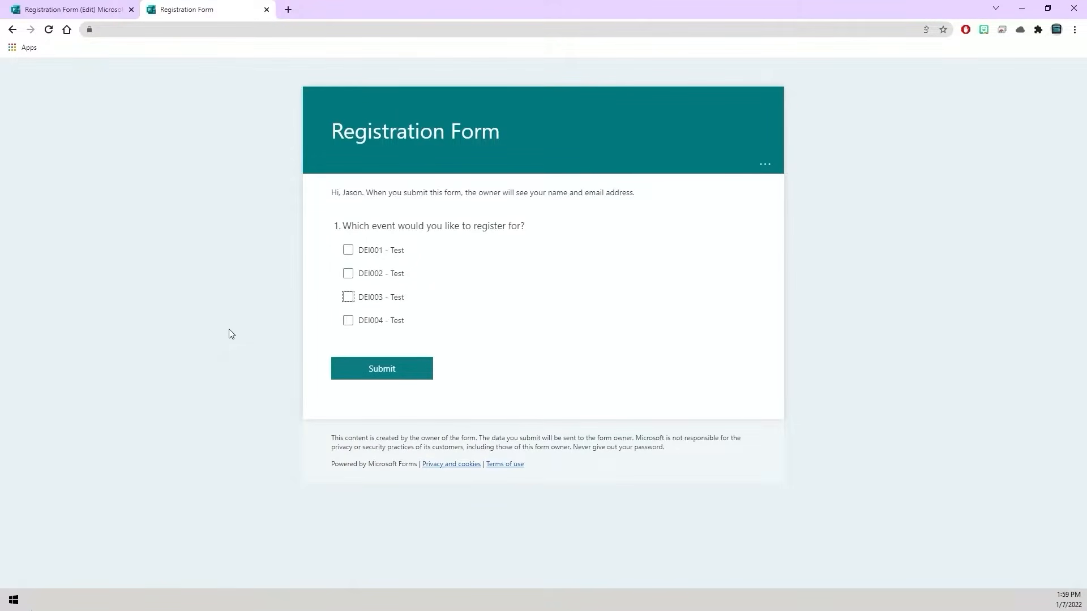
click(279, 322)
- Switch to the Outlook calendar and create an appointment titled "Tutorial001 - Test" on Saturday 1/8/2022 at 9:00 AM
click(142, 601)
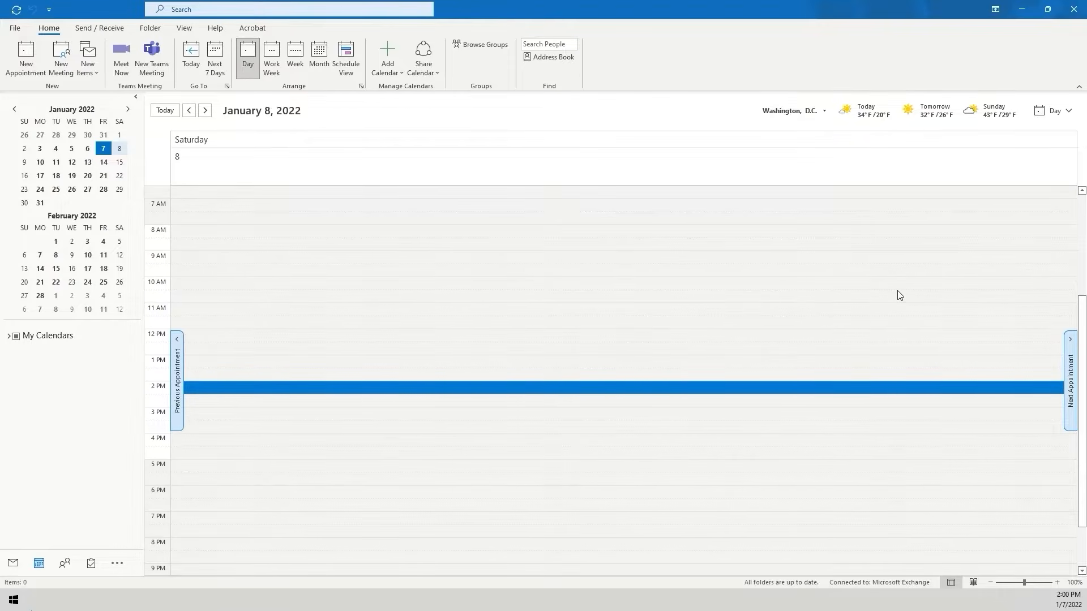
double_click(207, 262)
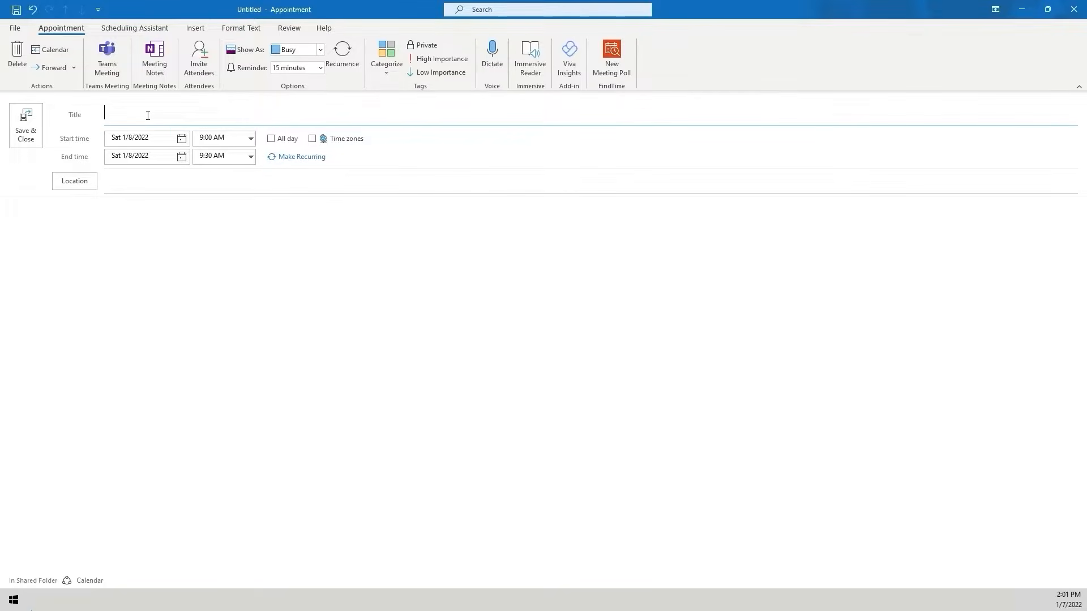
text(Tutorial001 - Test)
- Turn the appointment into a meeting invitation and add the personal email contact as a required attendee
click(198, 69)
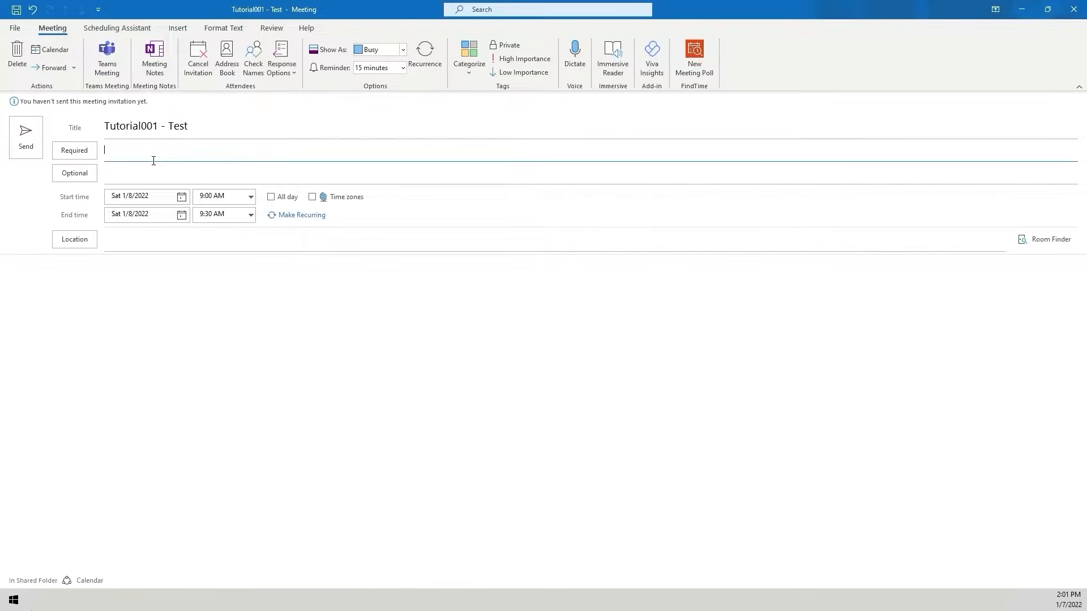
text(Jason Personal Email;)
key(Return)
click(153, 158)
key(Escape)
click(113, 291)
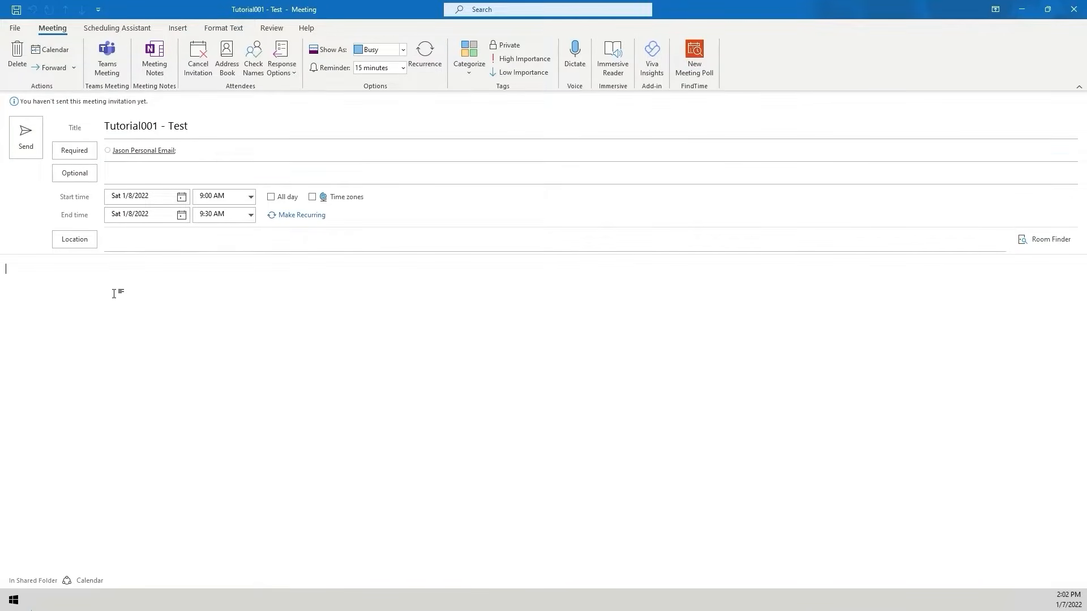
- Make the Tutorial001 - Test invitation a Teams meeting and send it
click(103, 54)
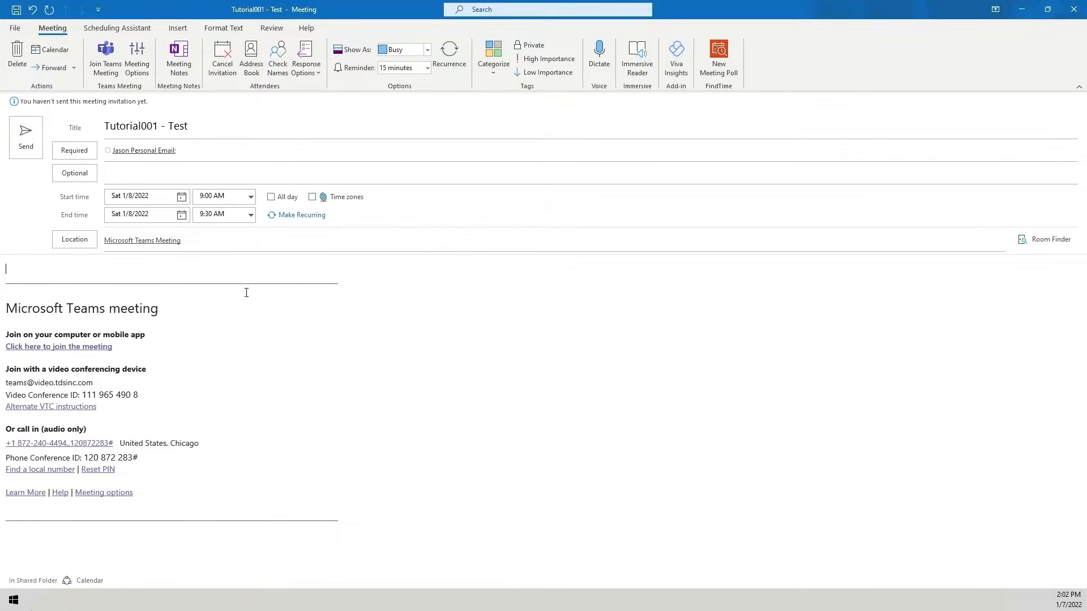
click(26, 139)
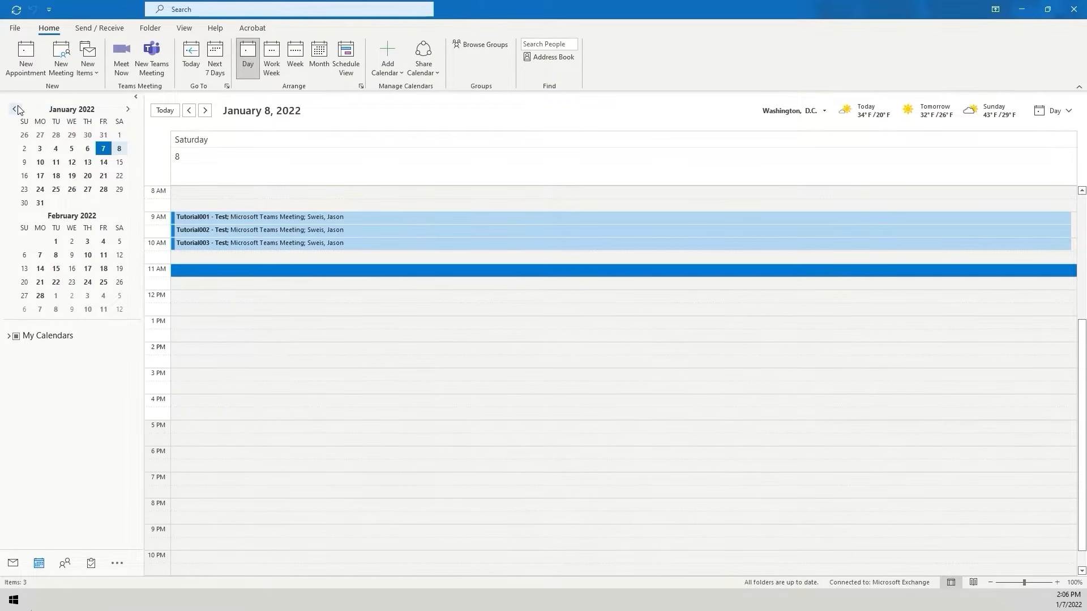
- Switch to mail and review the tutorial meeting requests in Sent Items
click(12, 563)
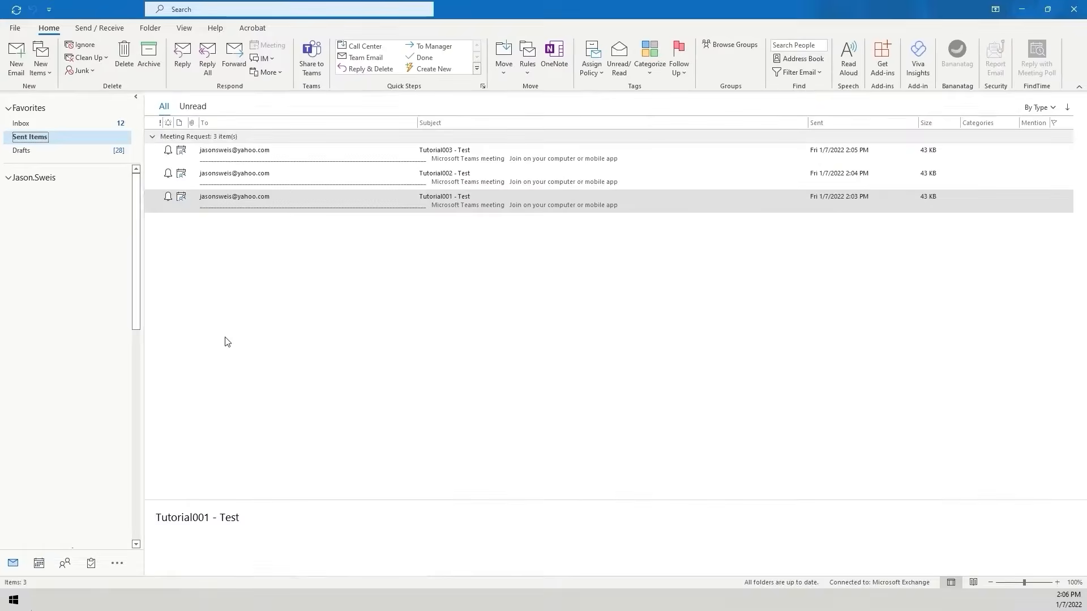
click(266, 247)
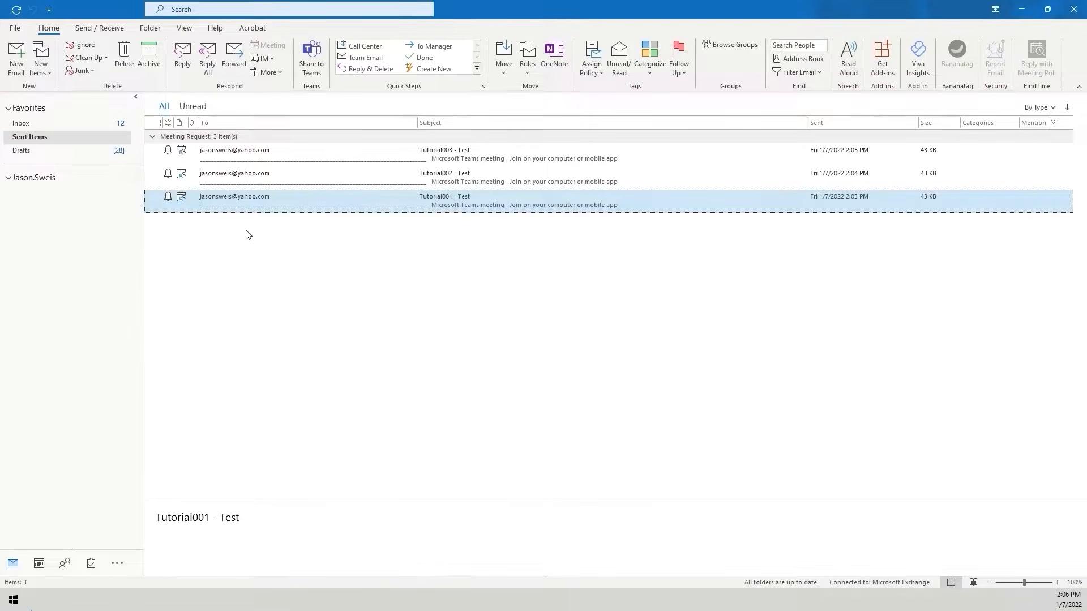
click(233, 151)
click(233, 176)
click(232, 204)
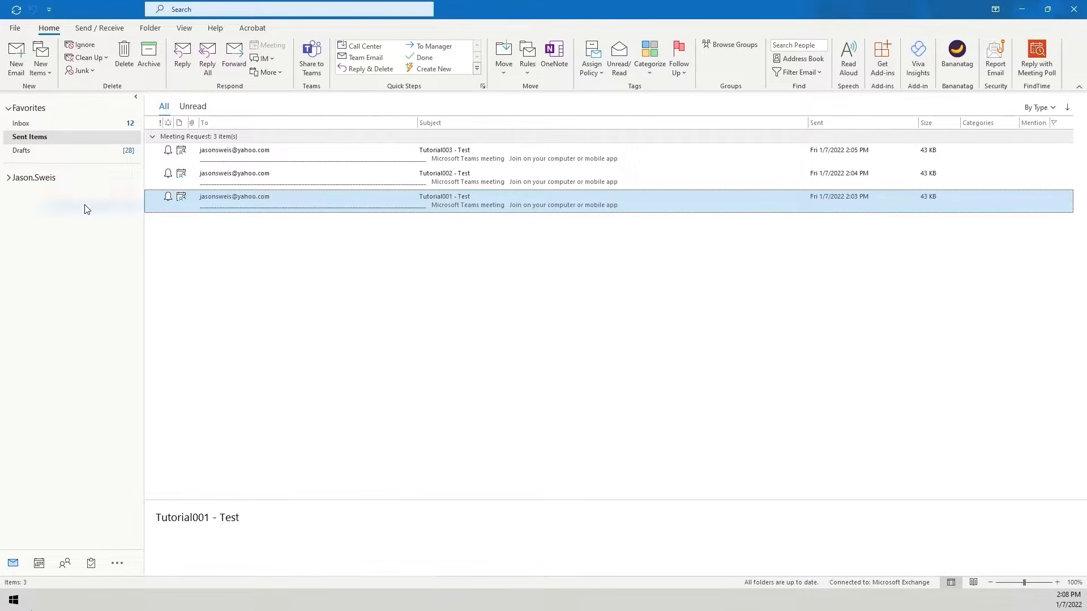
- Create a new mail folder named "Tutorial Registration Invites" under the mailbox
right_click(36, 180)
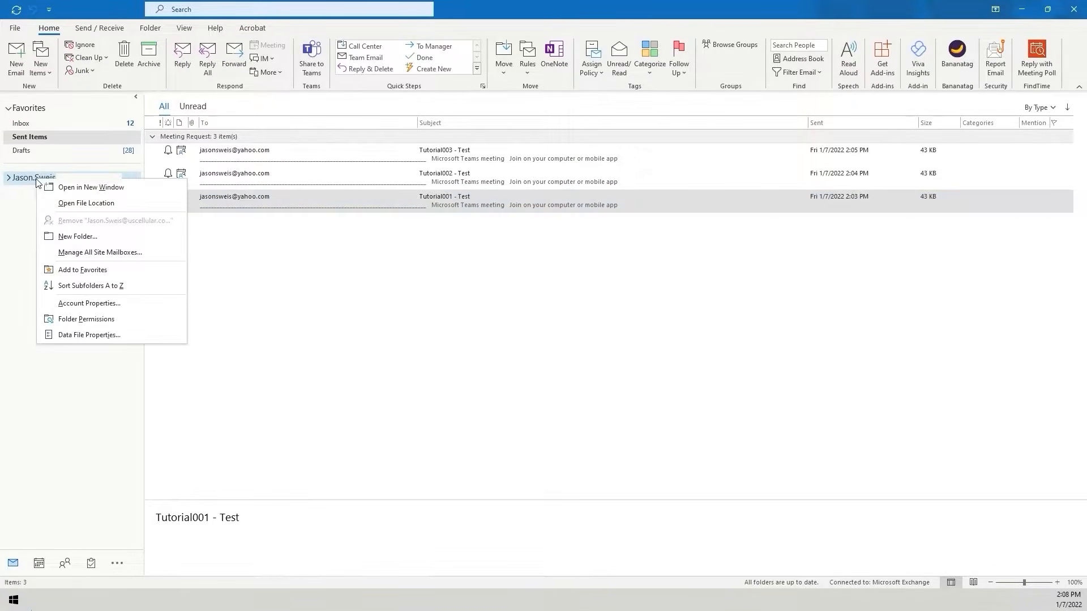
click(96, 237)
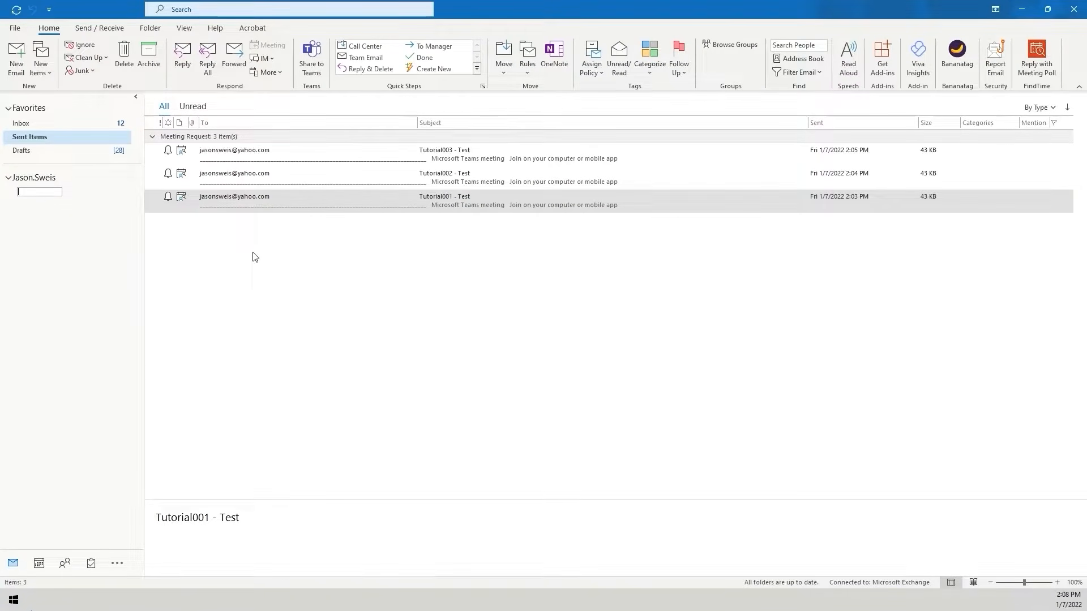
text(Tutorial Registration Invites)
- Move the whole group of tutorial meeting requests into the Tutorial Registration Invites folder
click(232, 151)
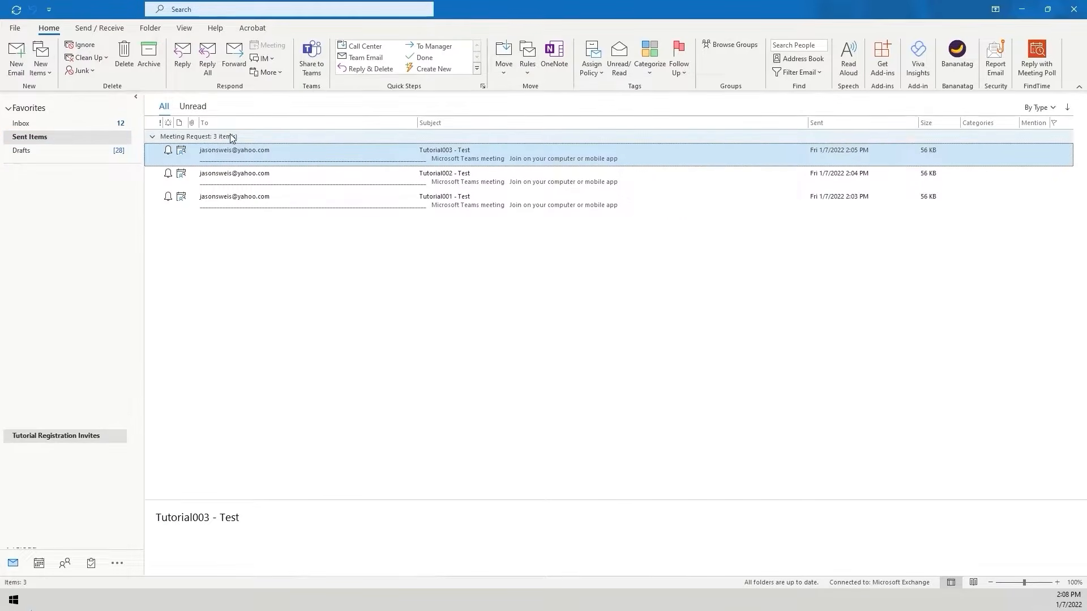
click(232, 138)
drag(232, 138, 85, 435)
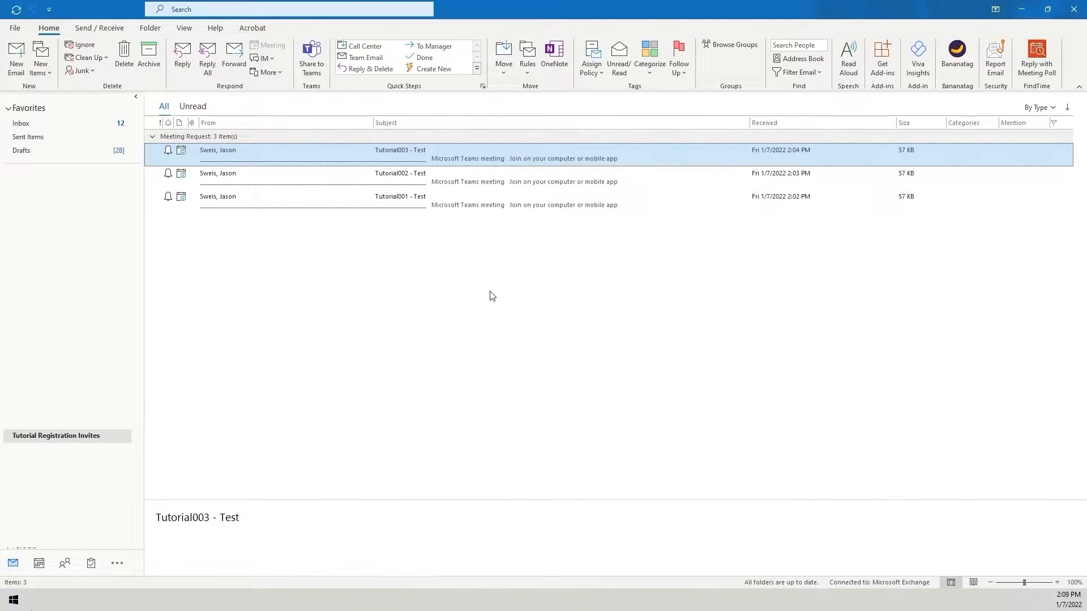
click(490, 292)
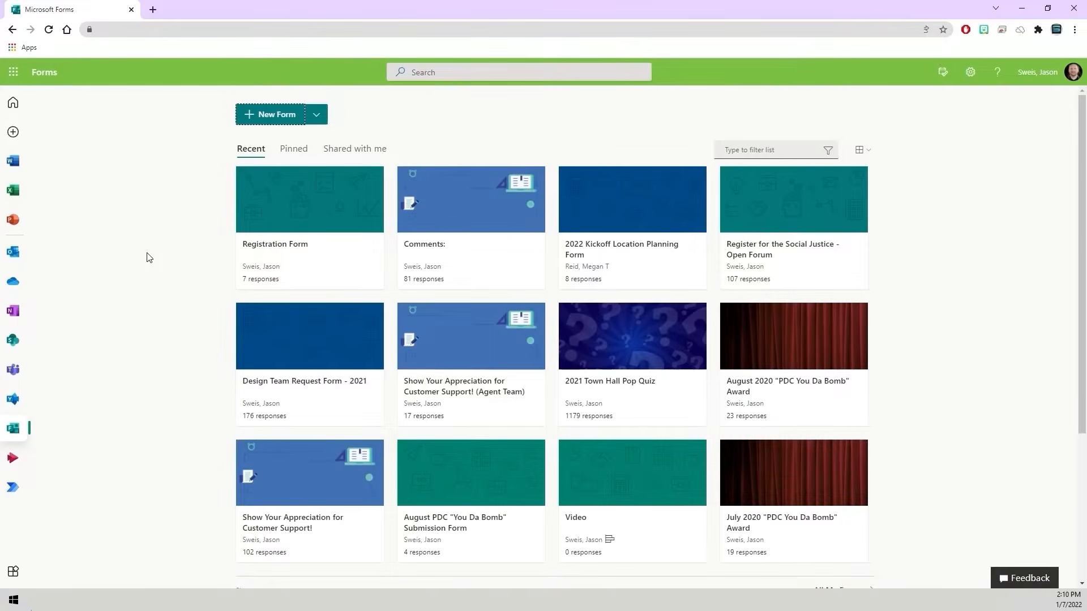
- Create a new form in Microsoft Forms and title it "Tutorial Video Registration Form"
click(268, 121)
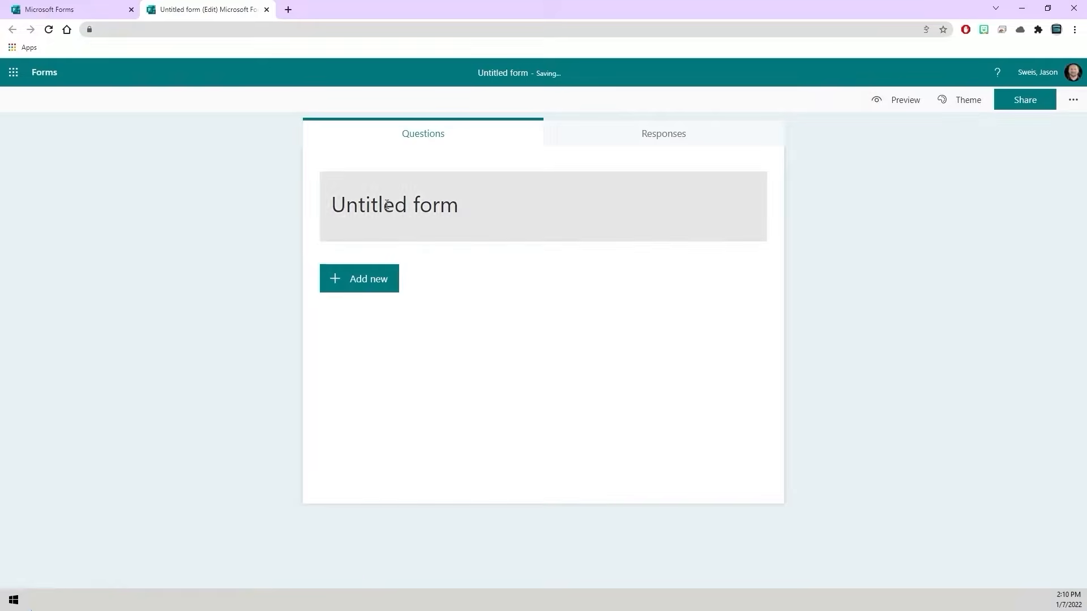
click(386, 205)
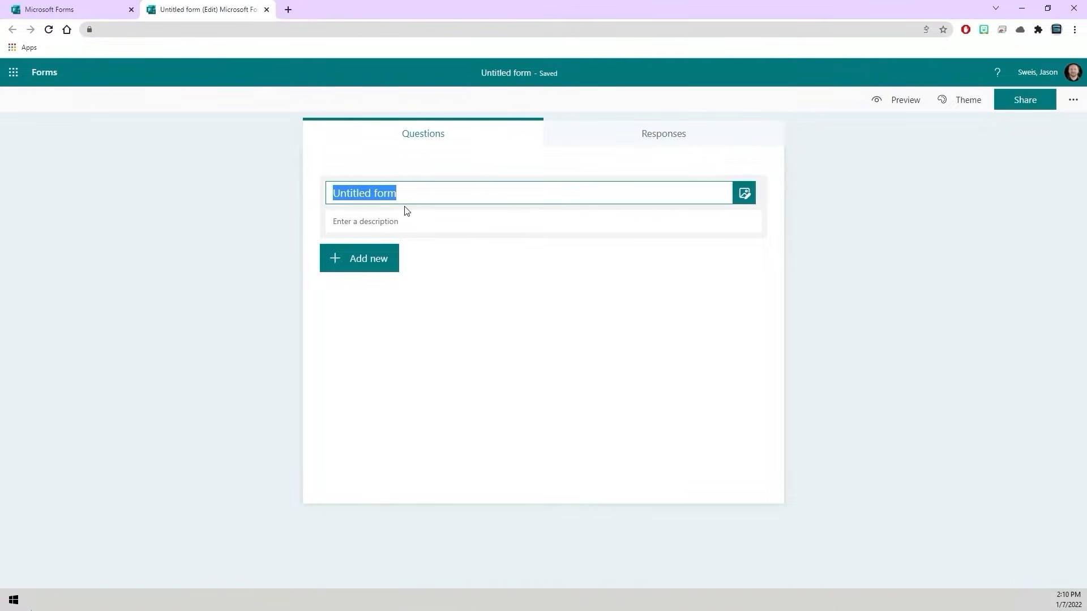
text(T)
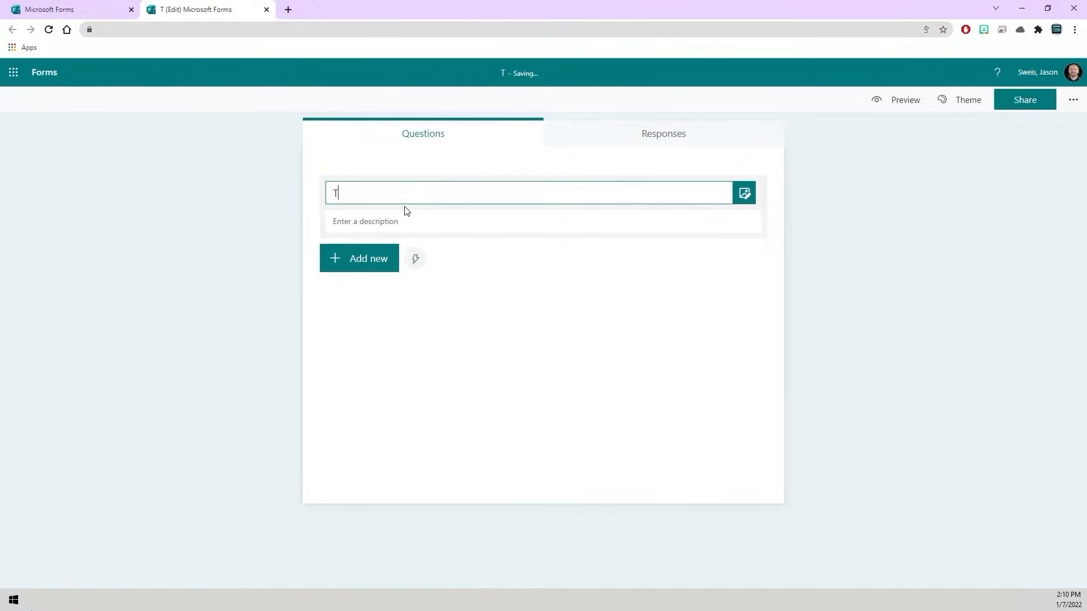
text(utorial Vi)
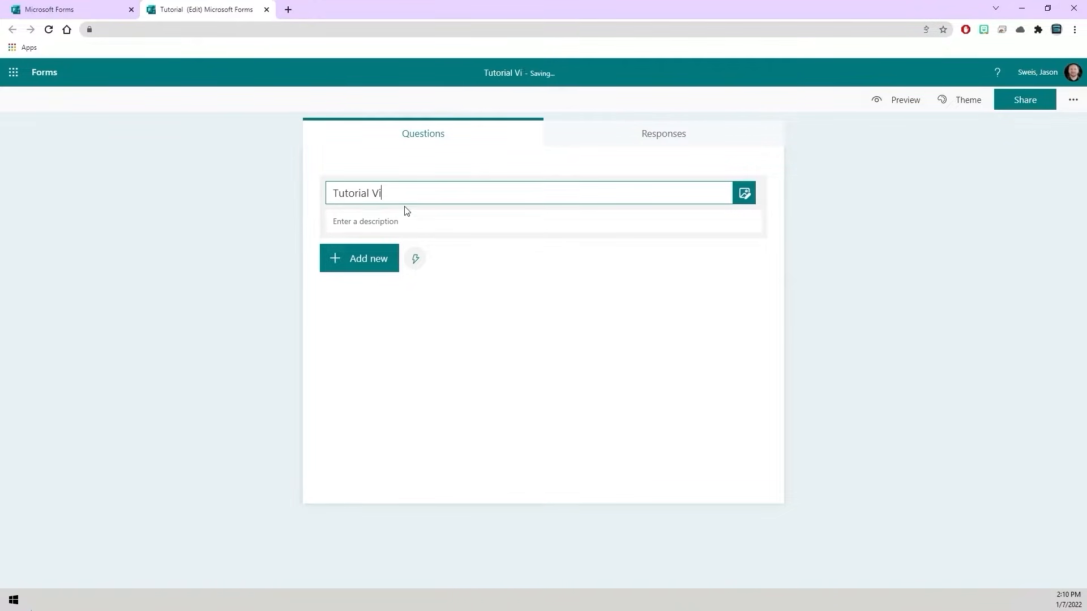
text(deo Registration)
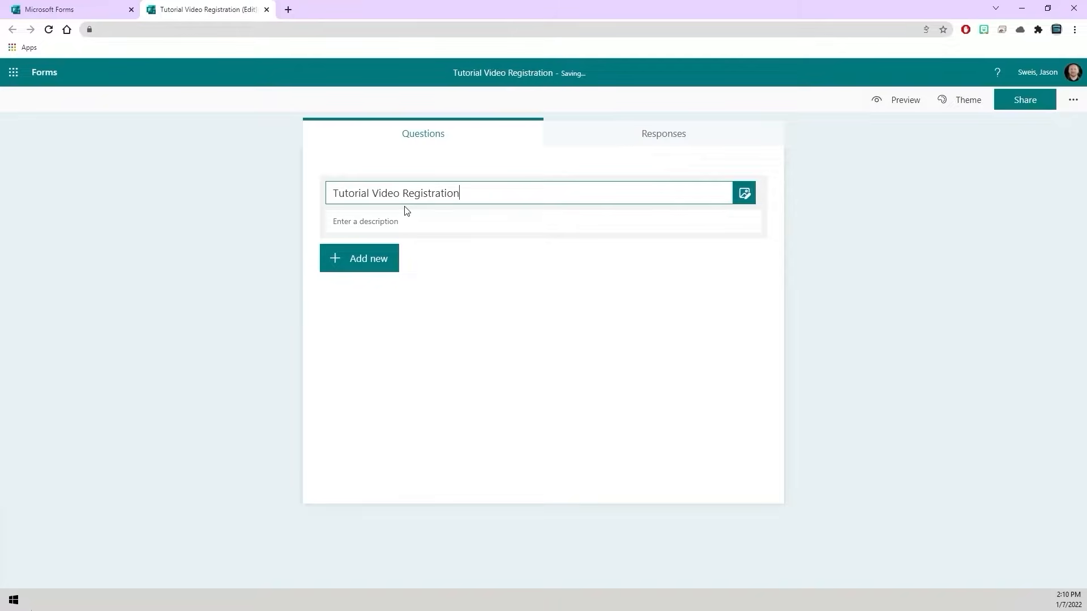
text( Form)
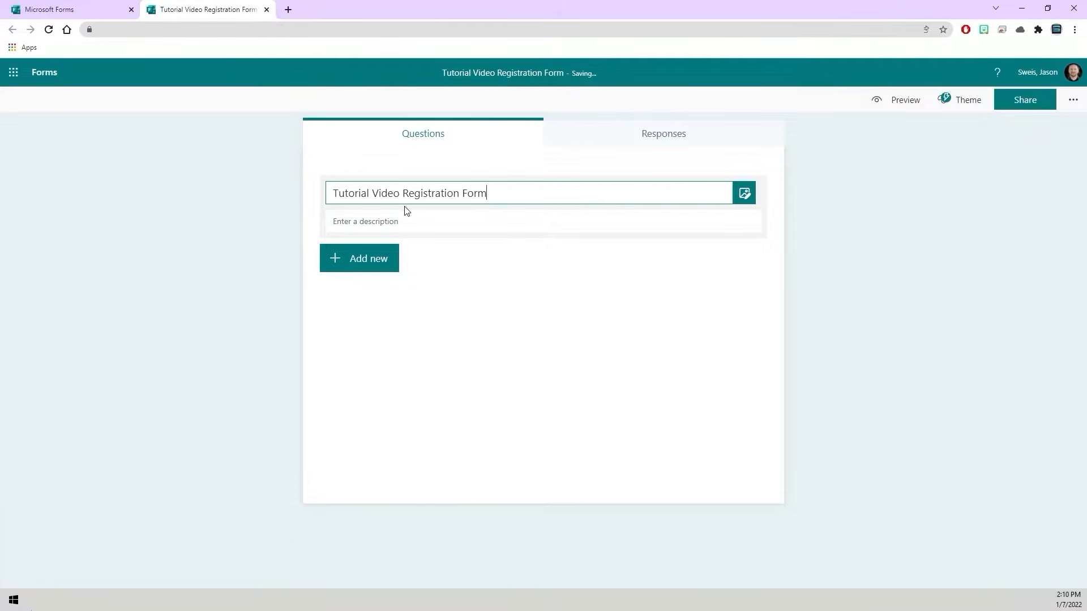
- Add a choice question to the form reading "Which Tutorial Video Event Would You Like to Attend?"
click(367, 261)
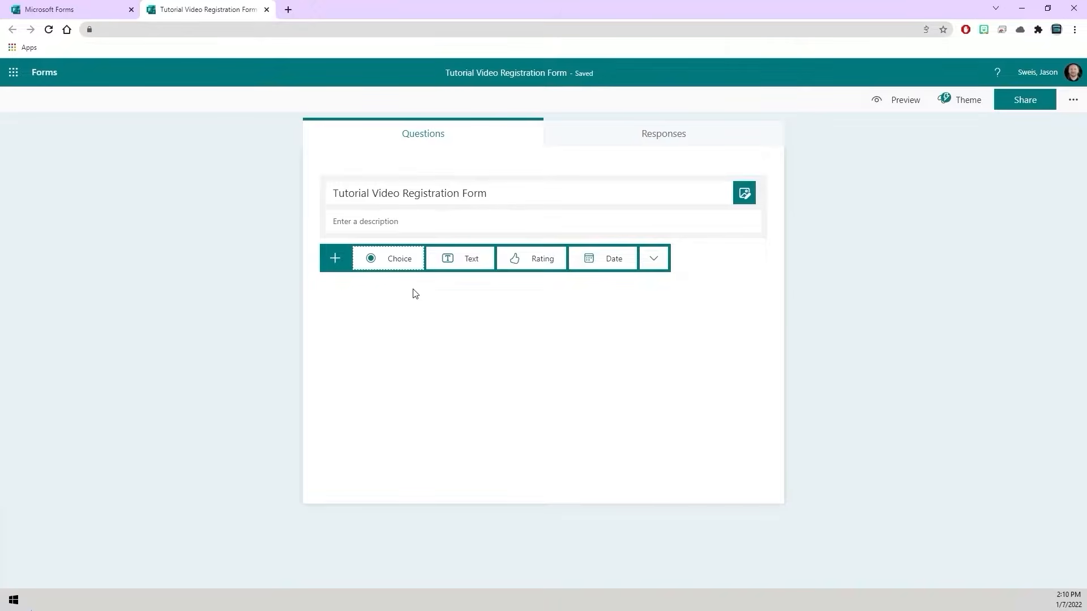
click(395, 262)
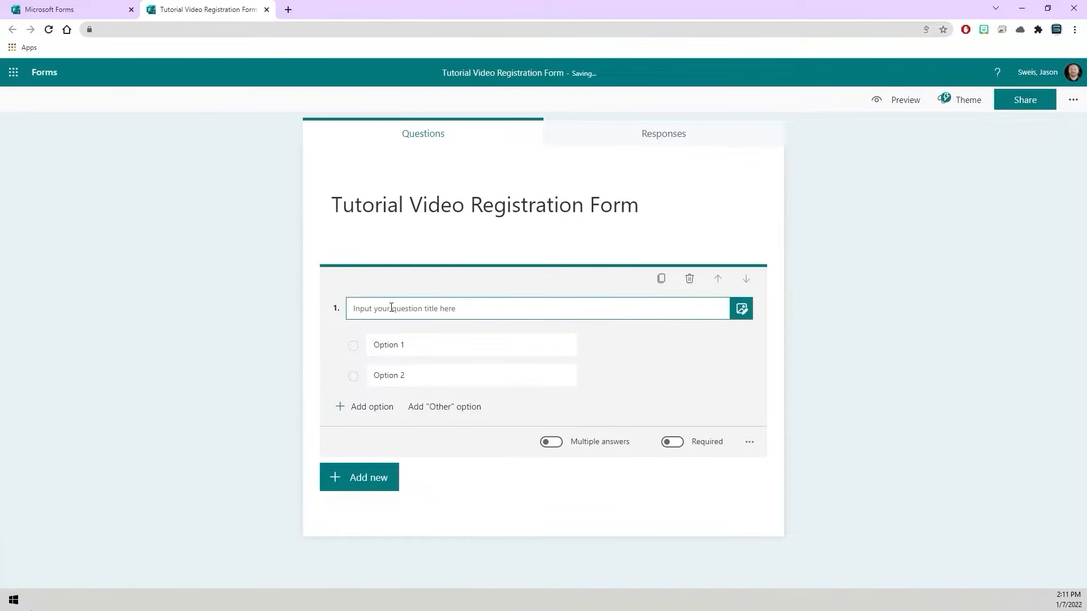
text(Which Tutorial Video Event Would You Like to Attend?)
click(367, 344)
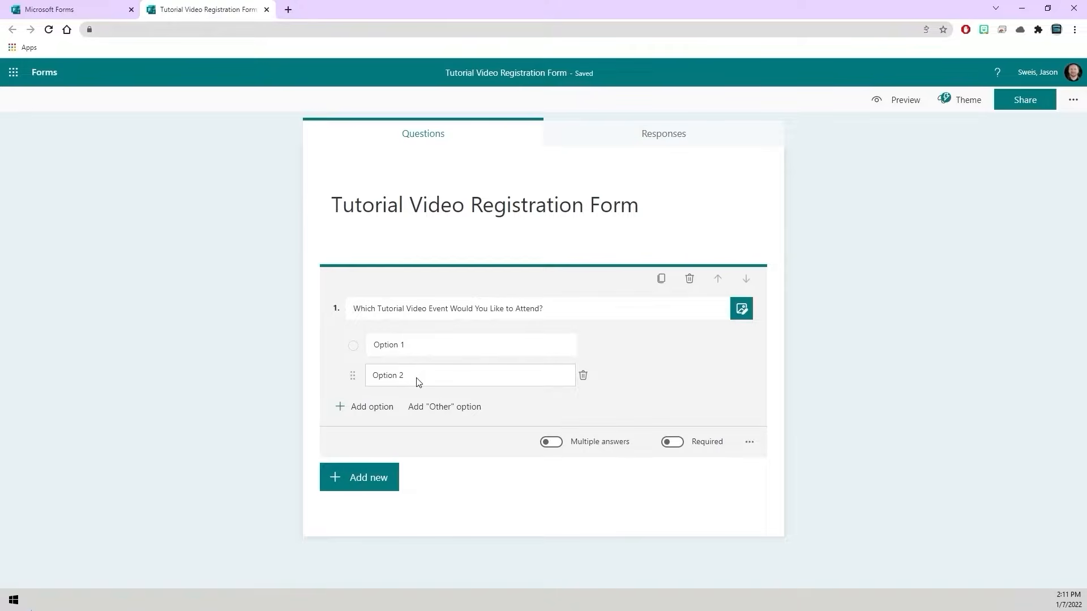
- Allow multiple answers for the question and add a third answer option
click(552, 443)
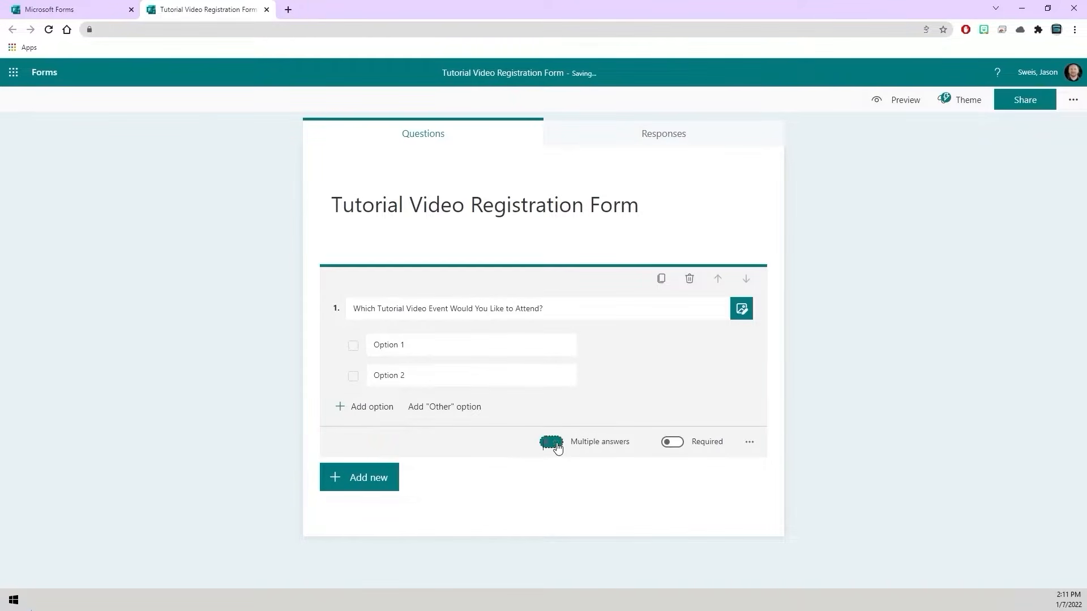
click(382, 408)
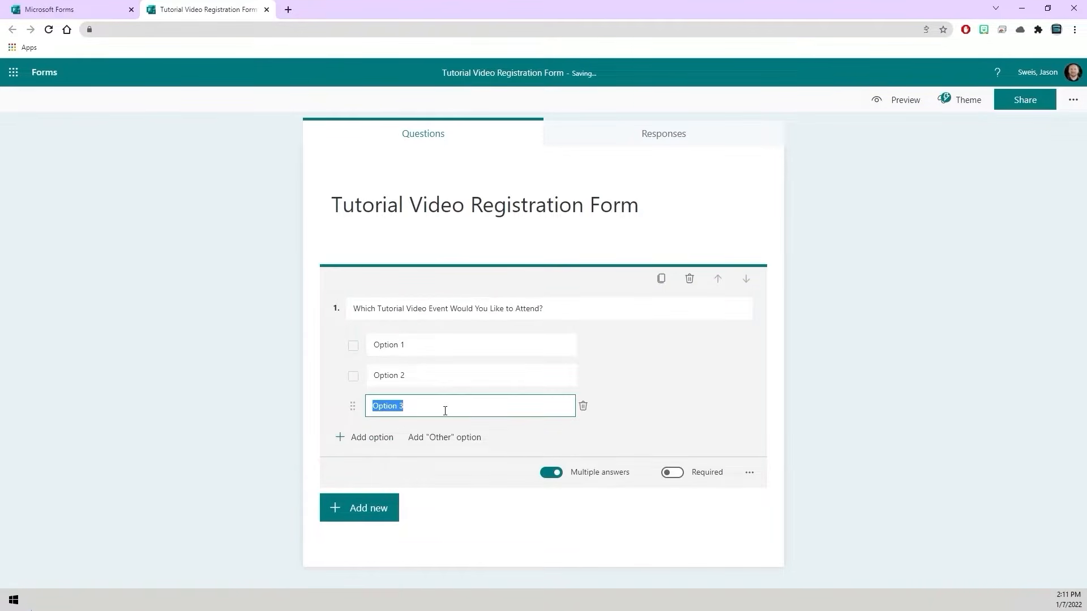
click(556, 436)
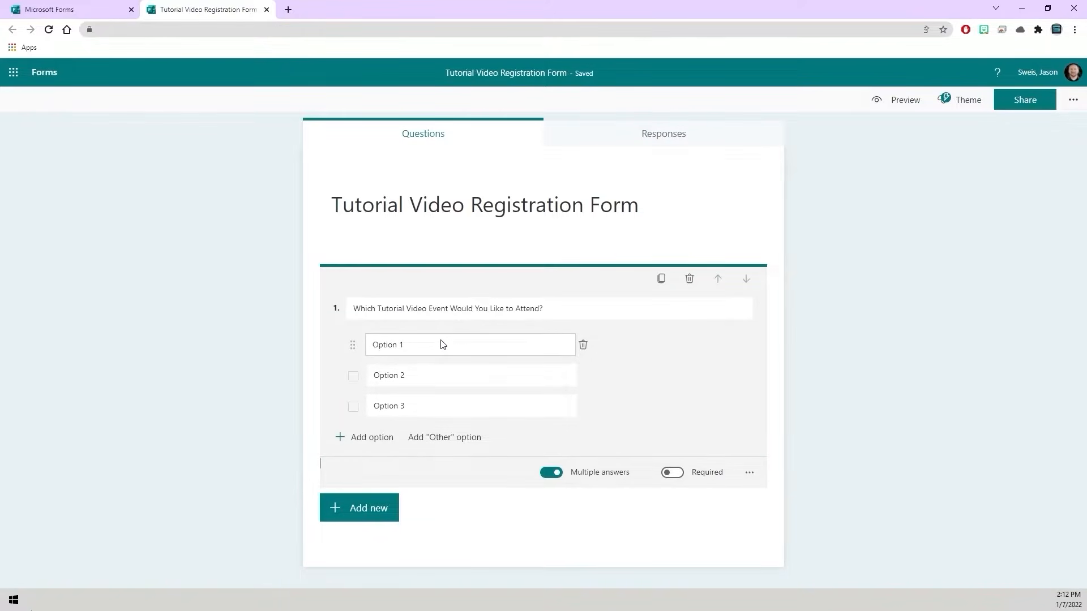
- Set the first answer option's text to "Tutorial001 - Test"
click(404, 345)
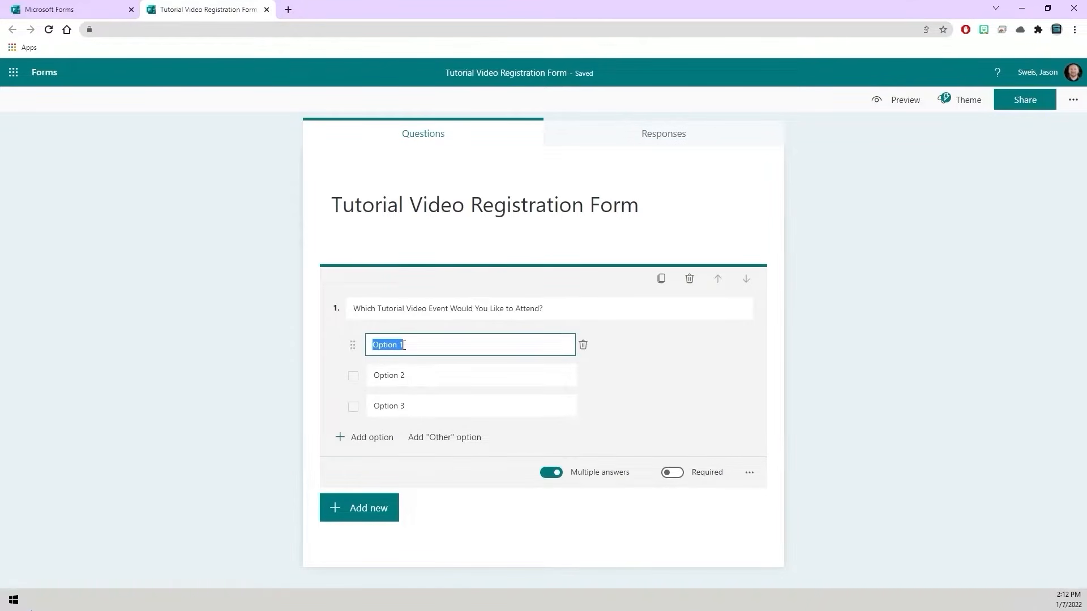
text(Tut)
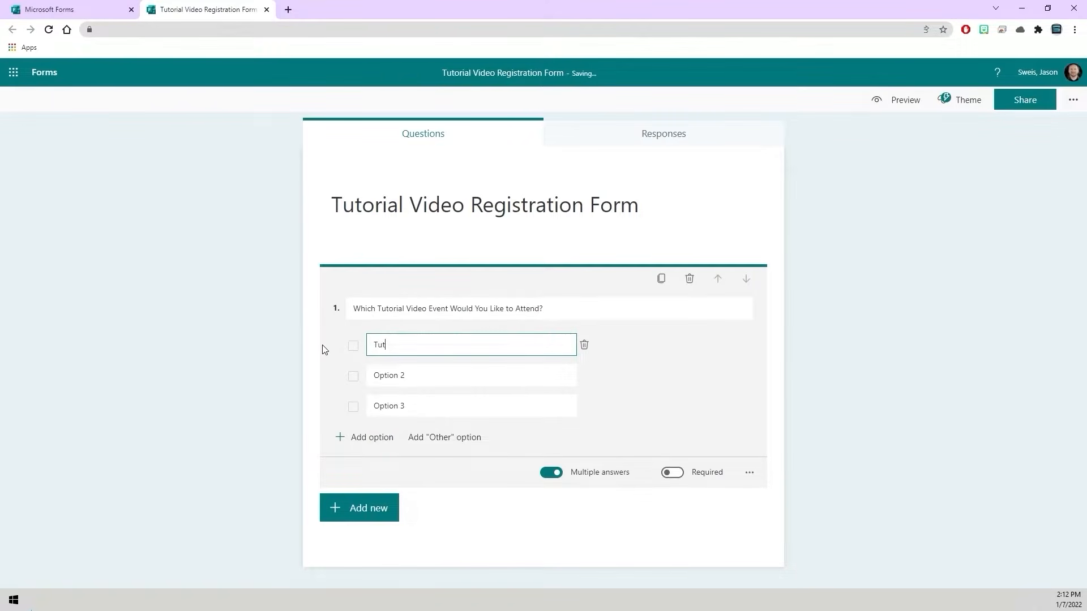
text(orial001 - Test)
key(Tab)
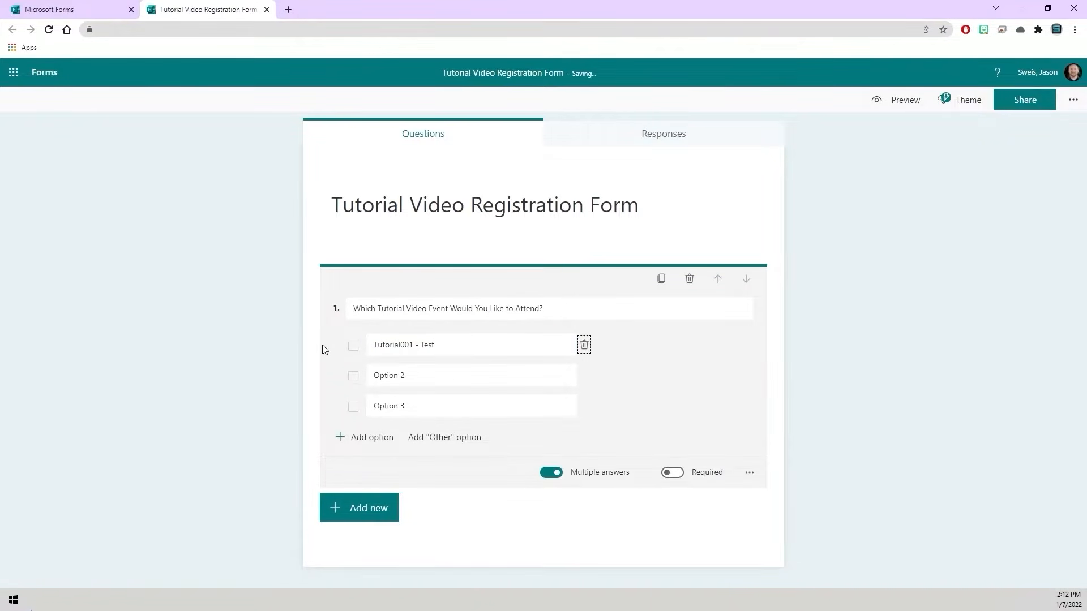
- Set the second answer option's text to "Tutorial002 - Test"
text(Tutor)
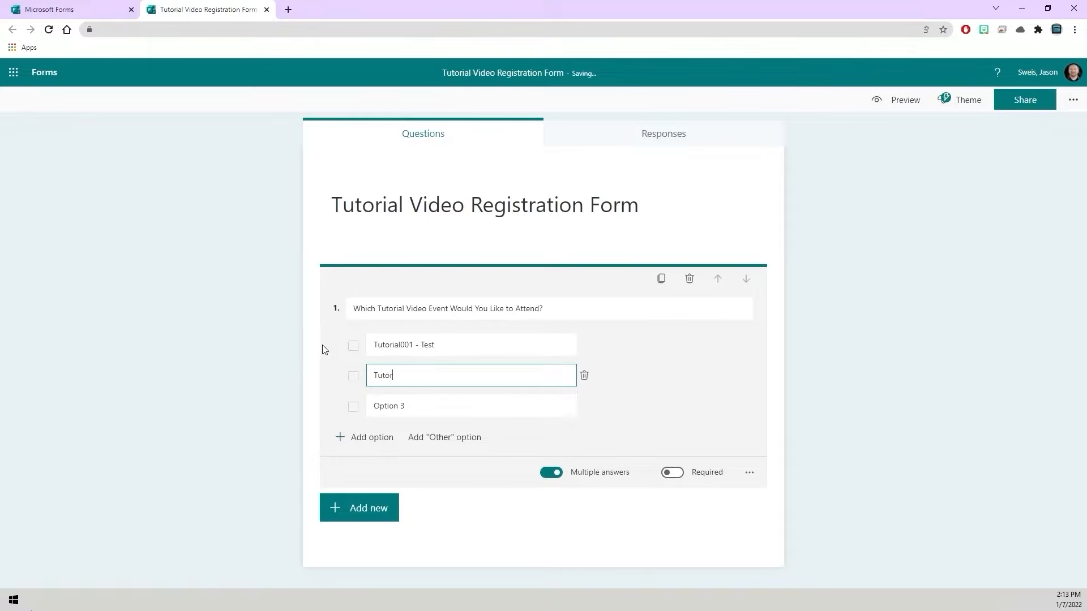
text(ial002 - Test)
key(Tab)
key(Tab)
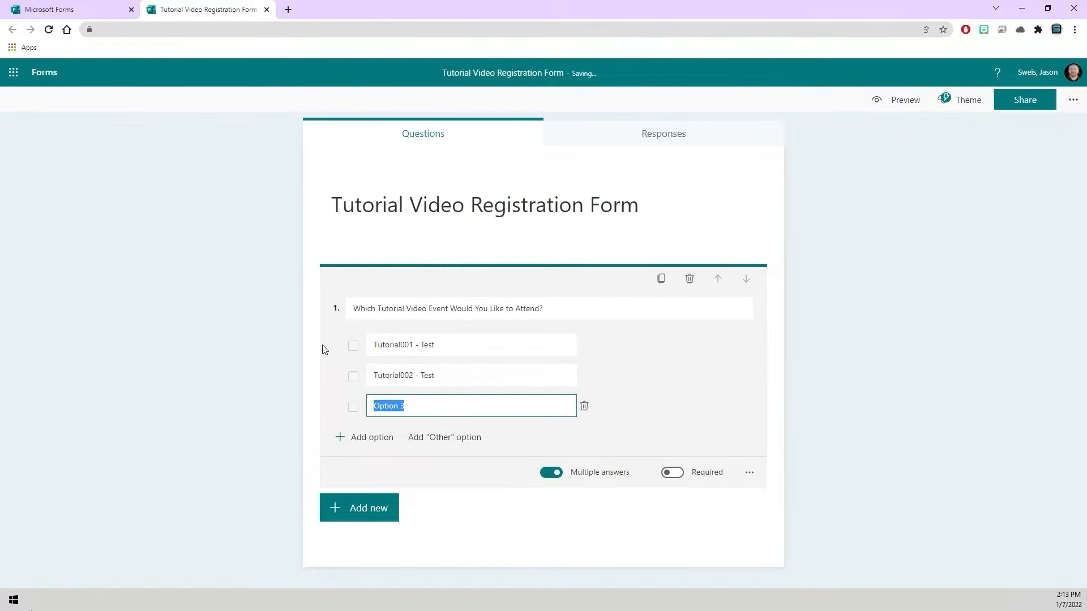
- Set the third answer option's text to "Tutorial003 - Test" and finish editing the question
text(Tutorial003 - Test)
click(908, 408)
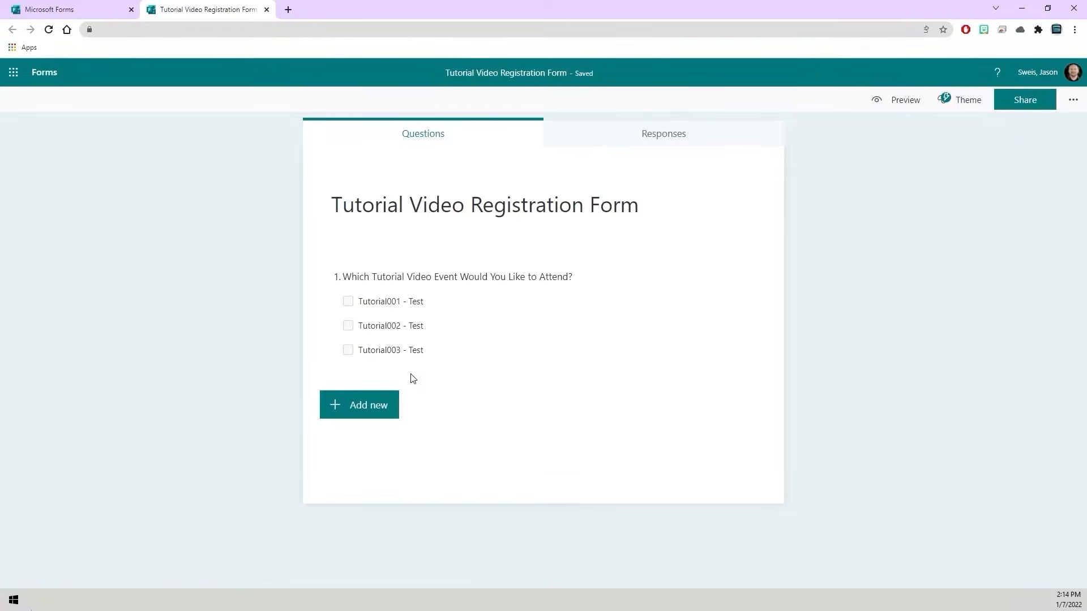
- Switch to Power Automate and start a blank automated cloud flow, skipping the flow name and trigger selection
click(267, 9)
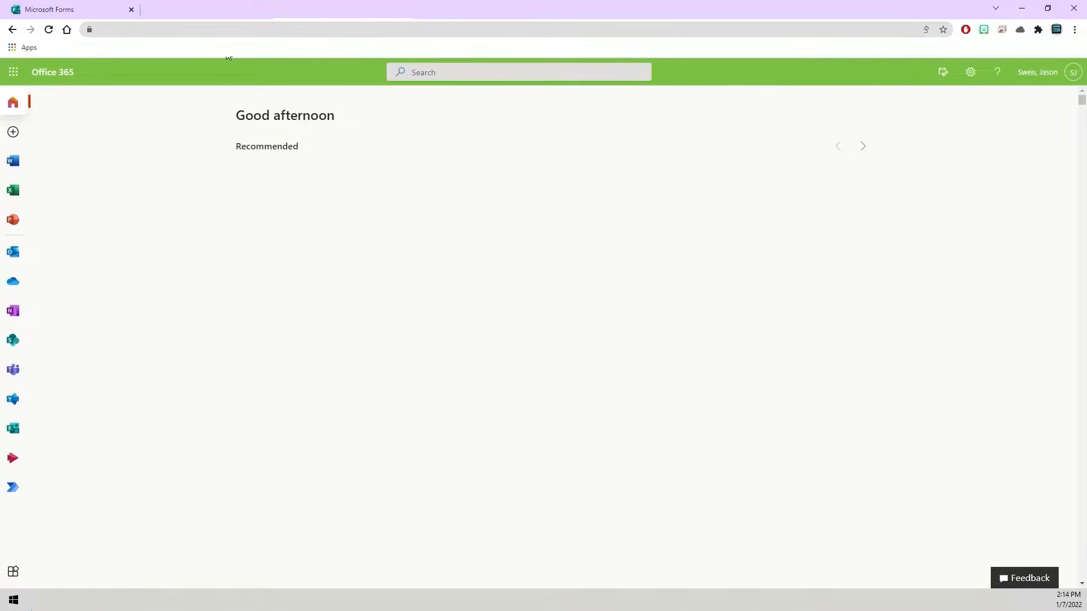
click(13, 488)
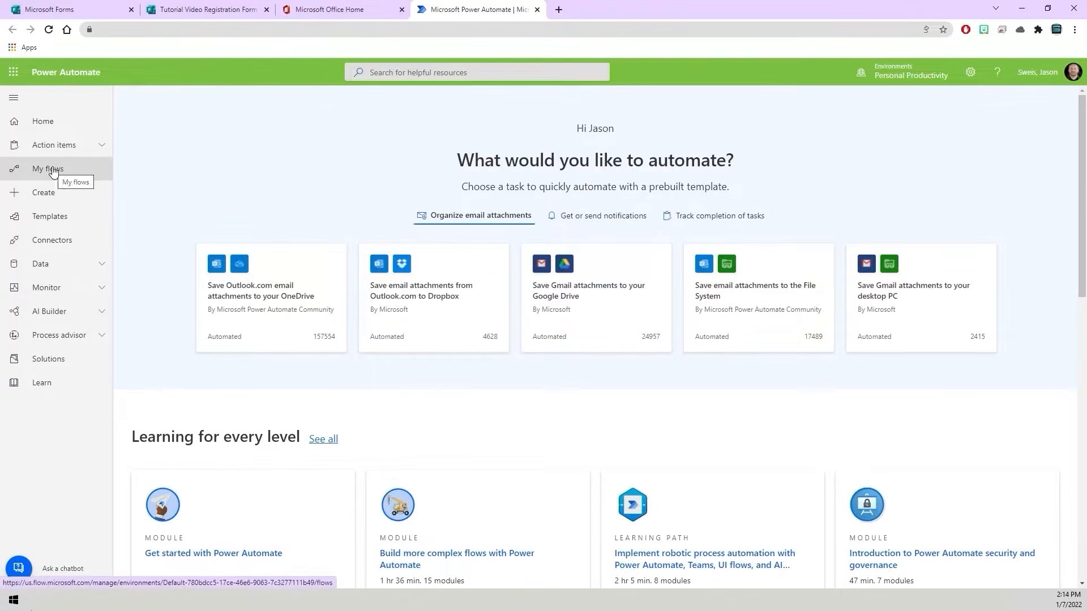
click(89, 197)
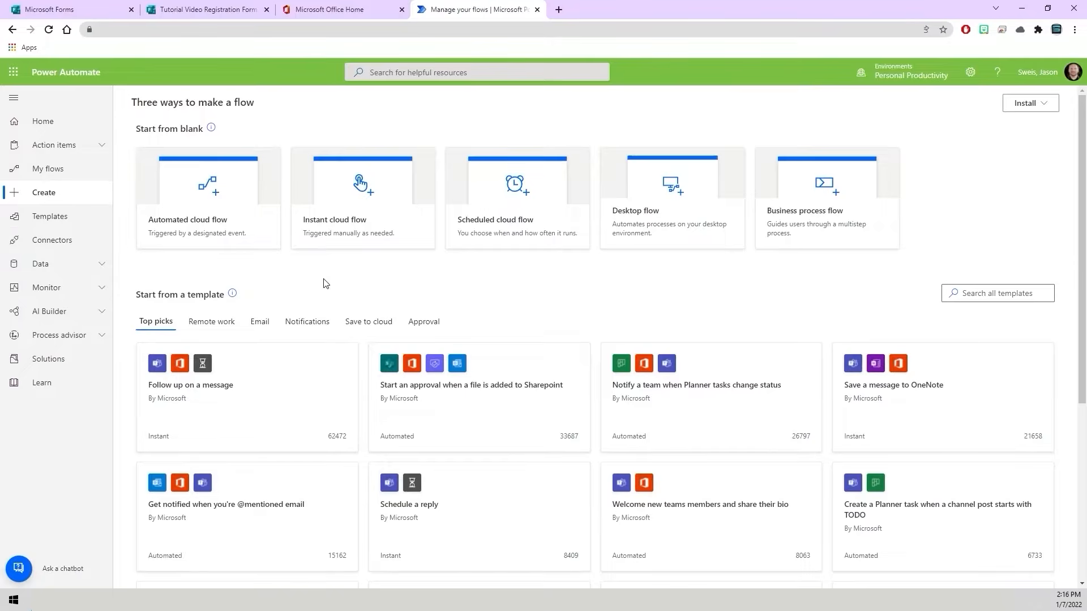
click(222, 202)
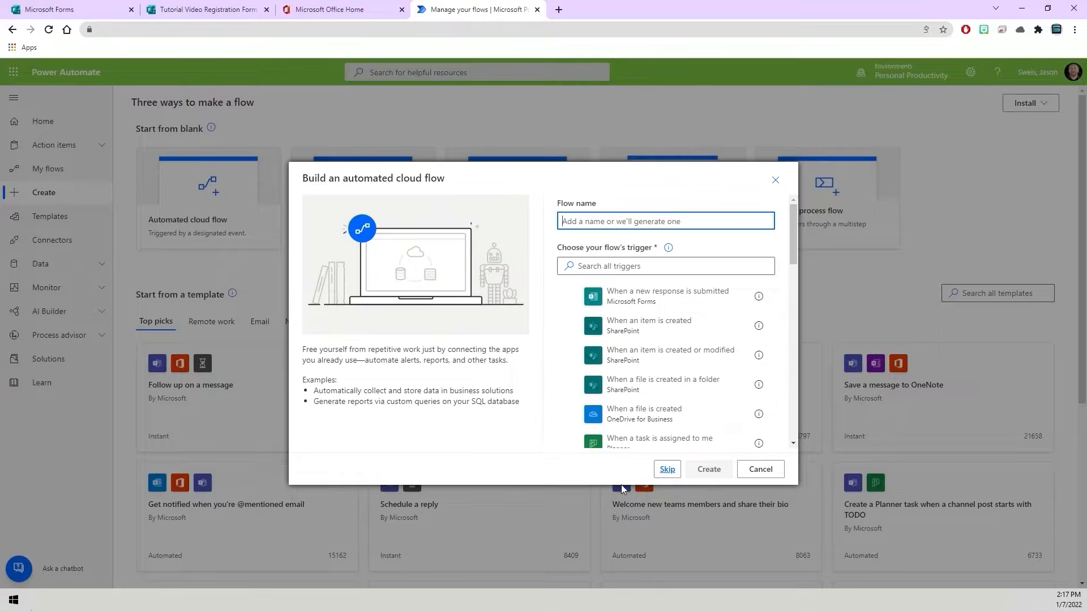
click(668, 470)
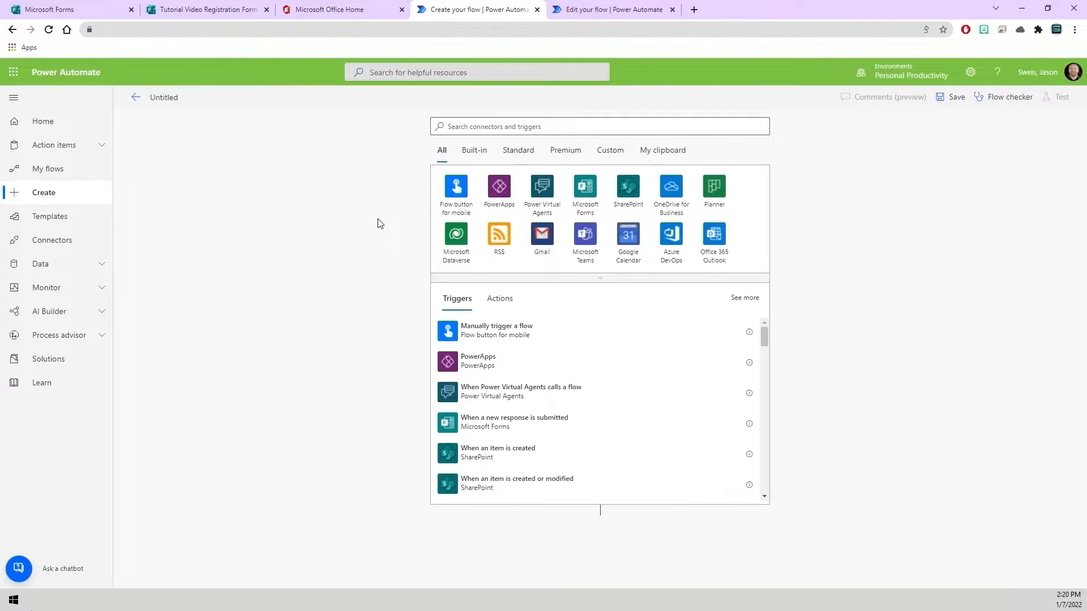
- Find the Microsoft Forms trigger "When a new response is submitted" and add it to the flow
click(473, 128)
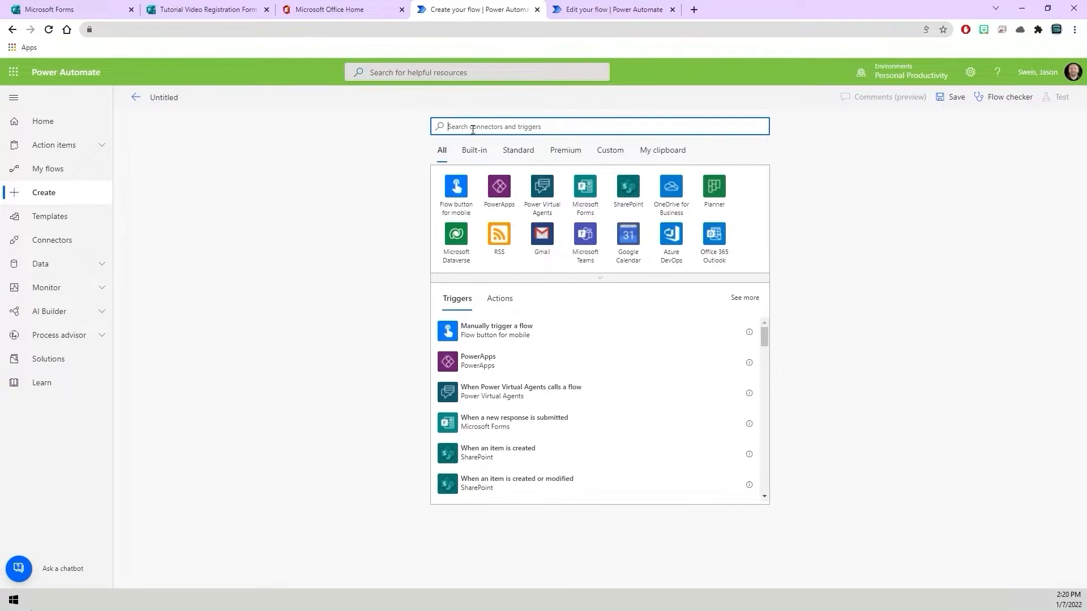
text(When)
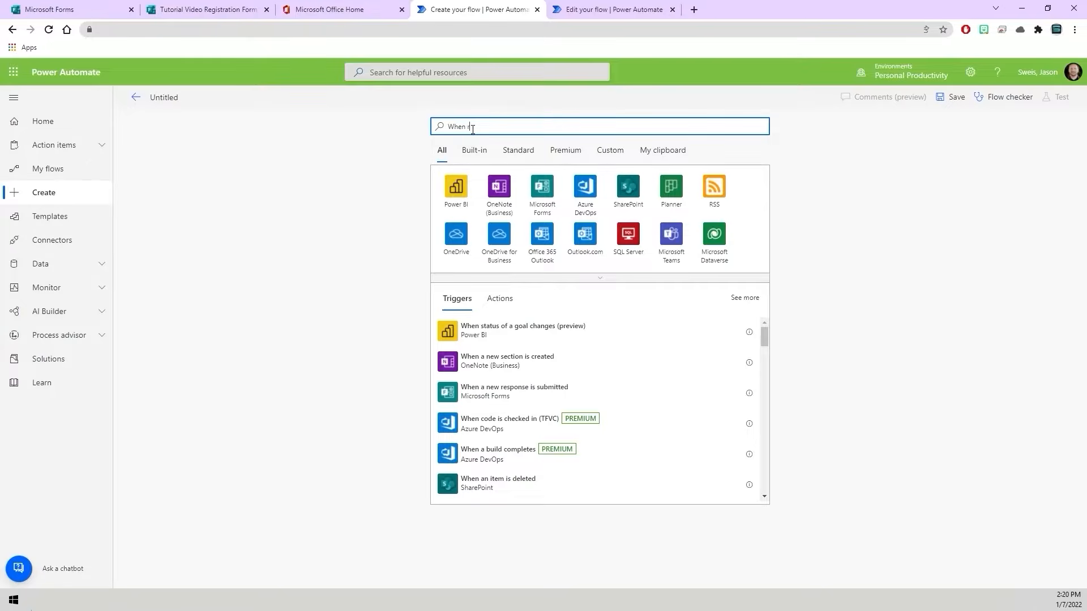
text( response)
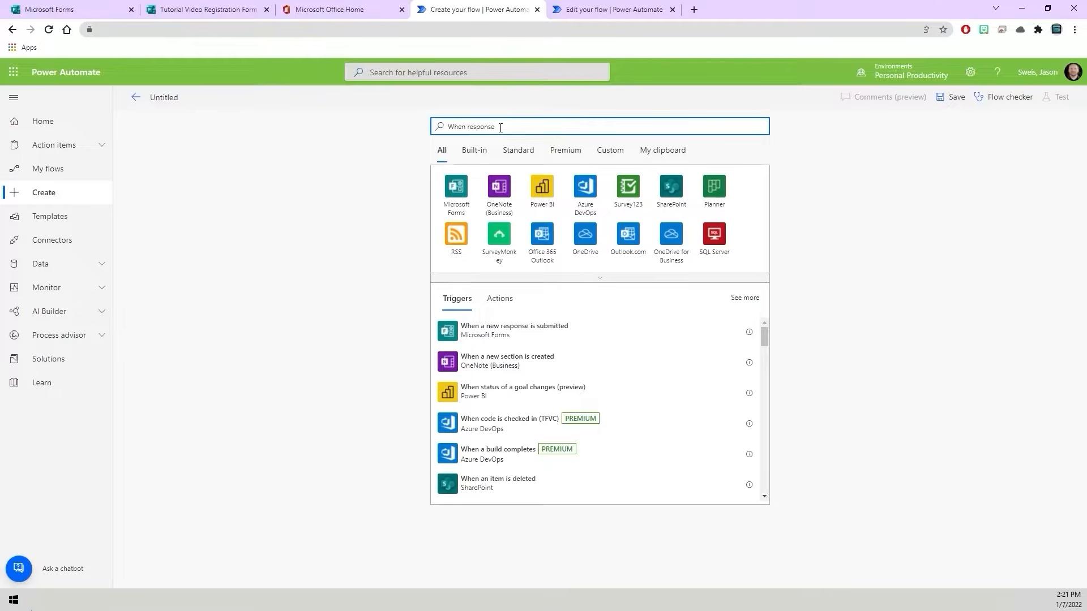
click(483, 334)
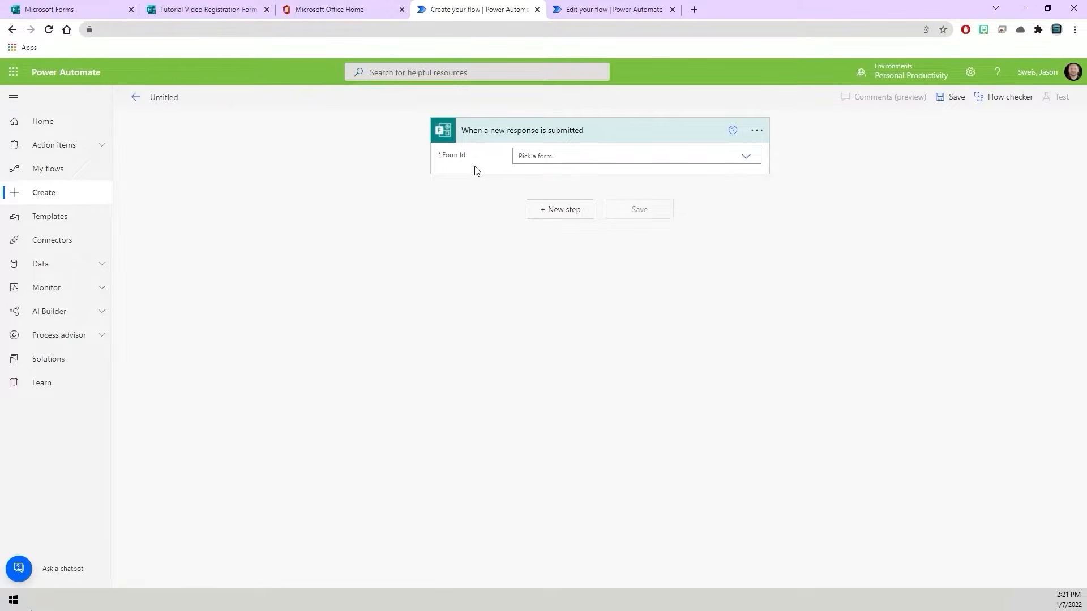
- Set the trigger's Form Id to Tutorial Video Registration Form
click(750, 163)
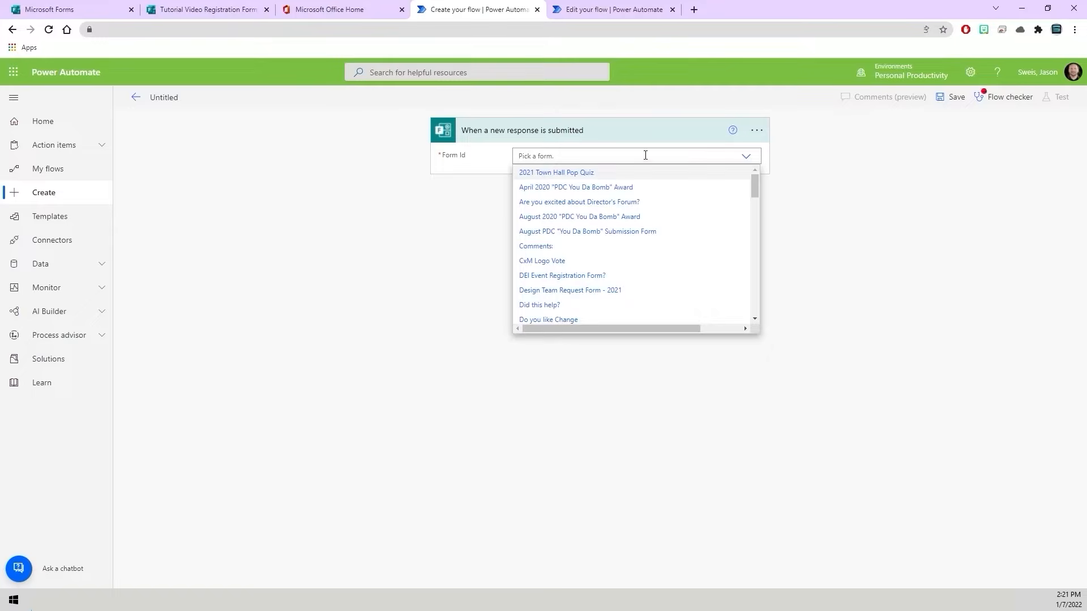
text(Tutorial)
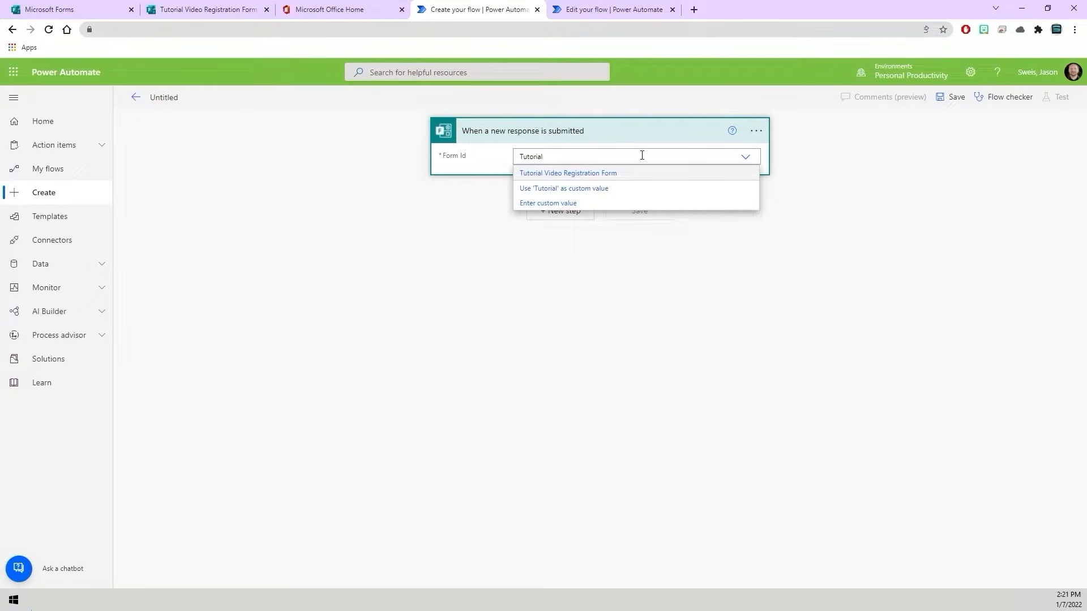
click(567, 173)
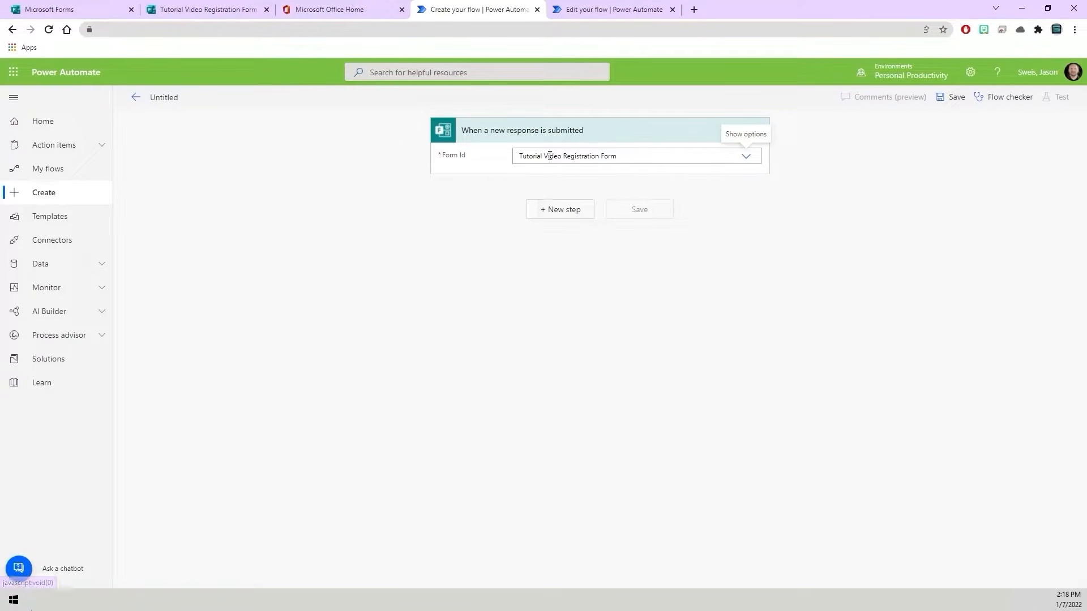
- Add the Microsoft Forms action "Get response details" below the trigger
click(560, 208)
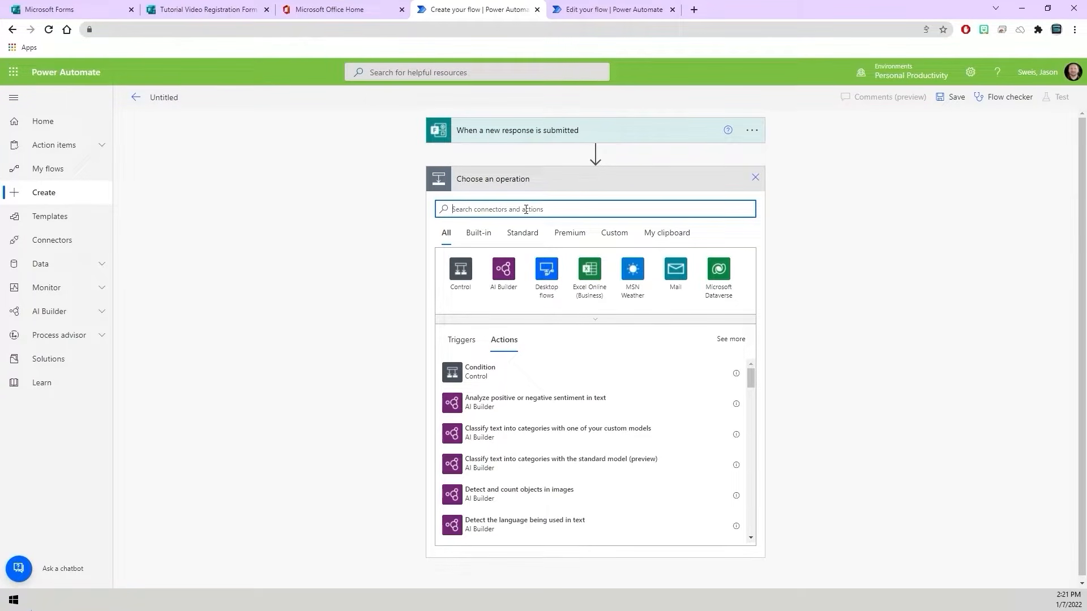
text(Get Response)
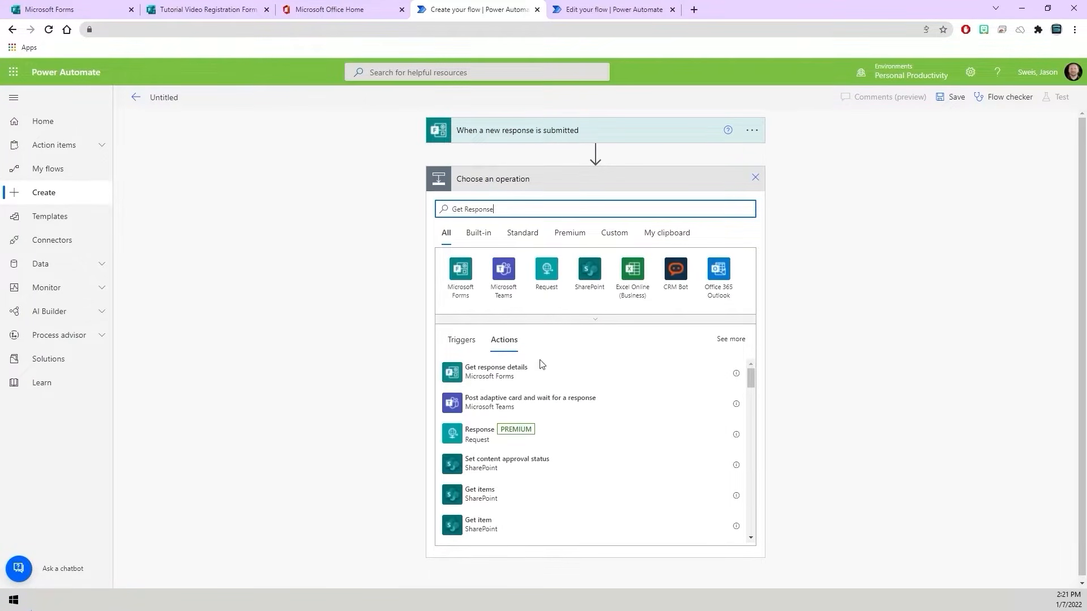
click(485, 384)
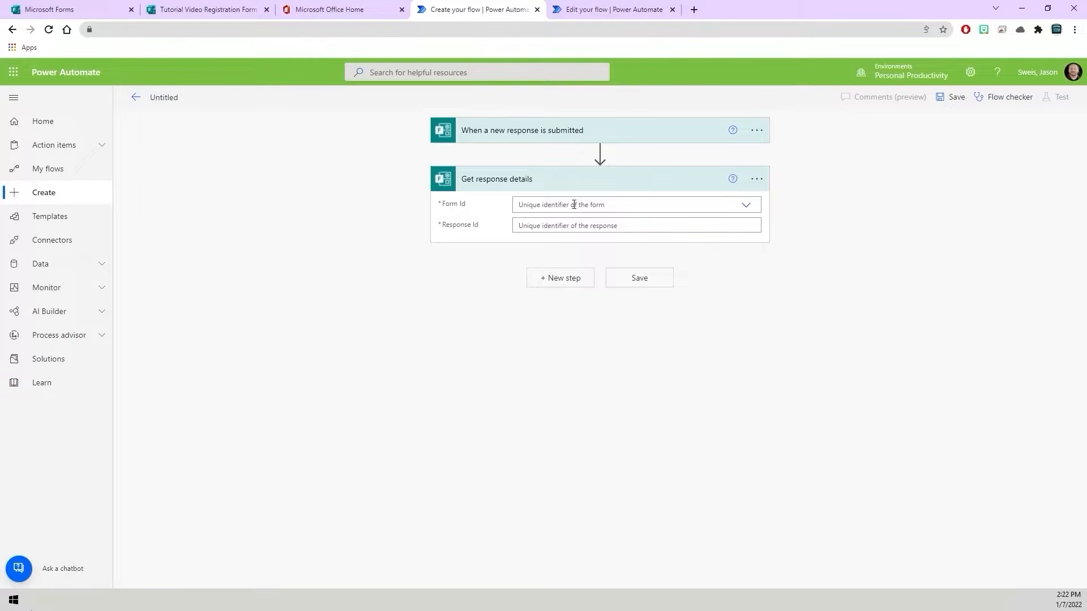
- Set Get response details to Tutorial Video Registration Form with the trigger's Response Id, and collapse the action
click(612, 202)
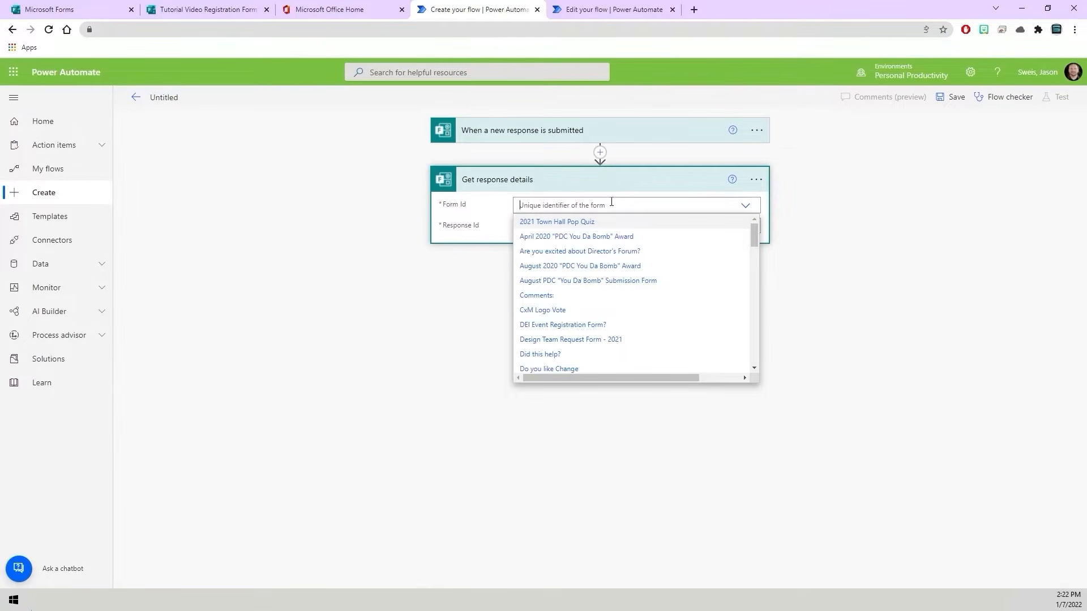
text(Tutorial)
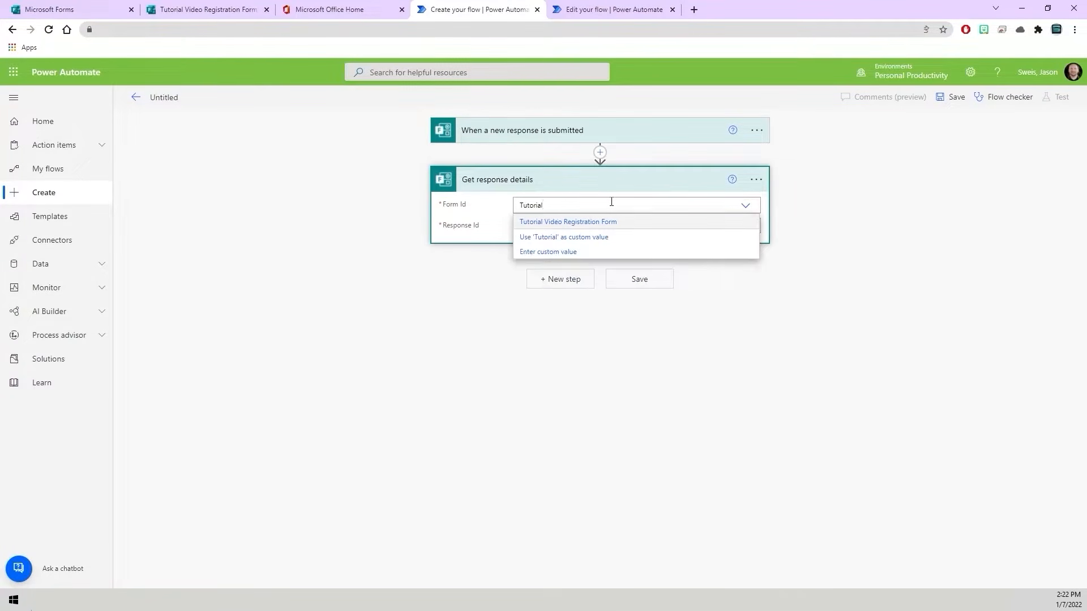
click(605, 227)
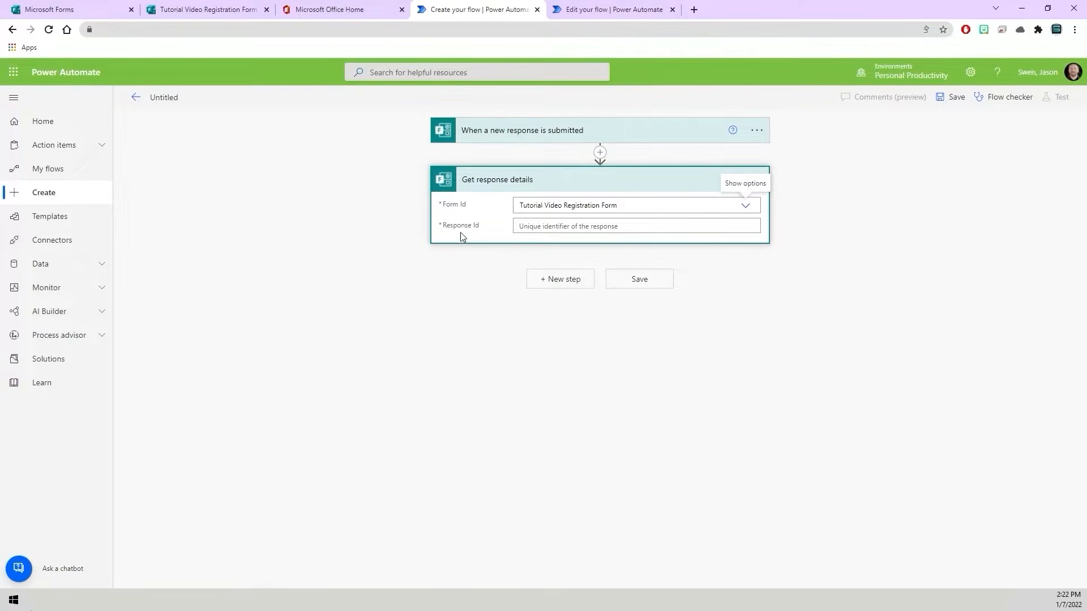
click(531, 228)
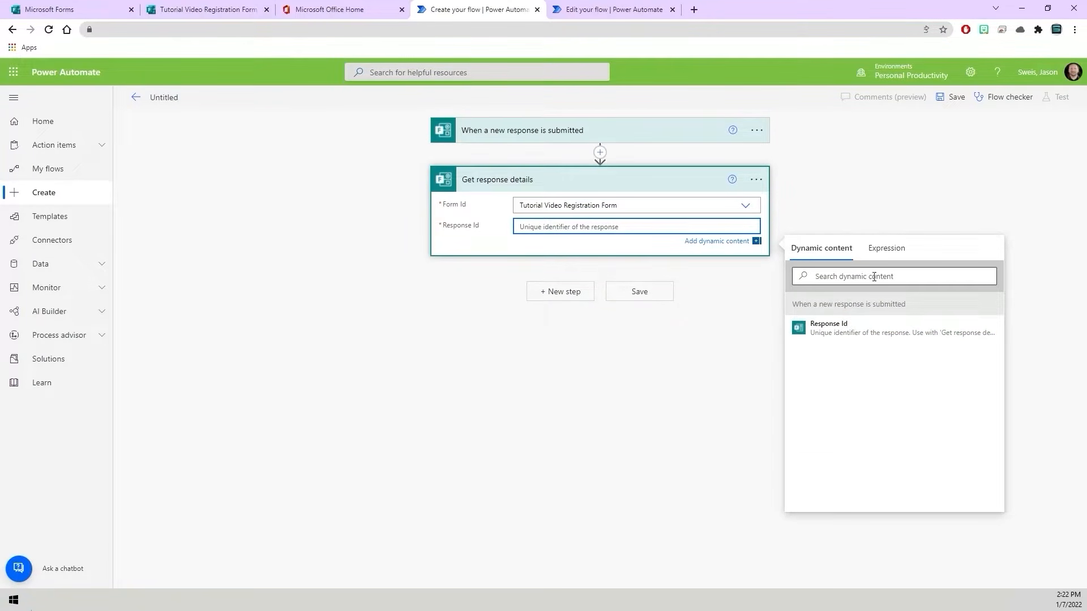
click(842, 327)
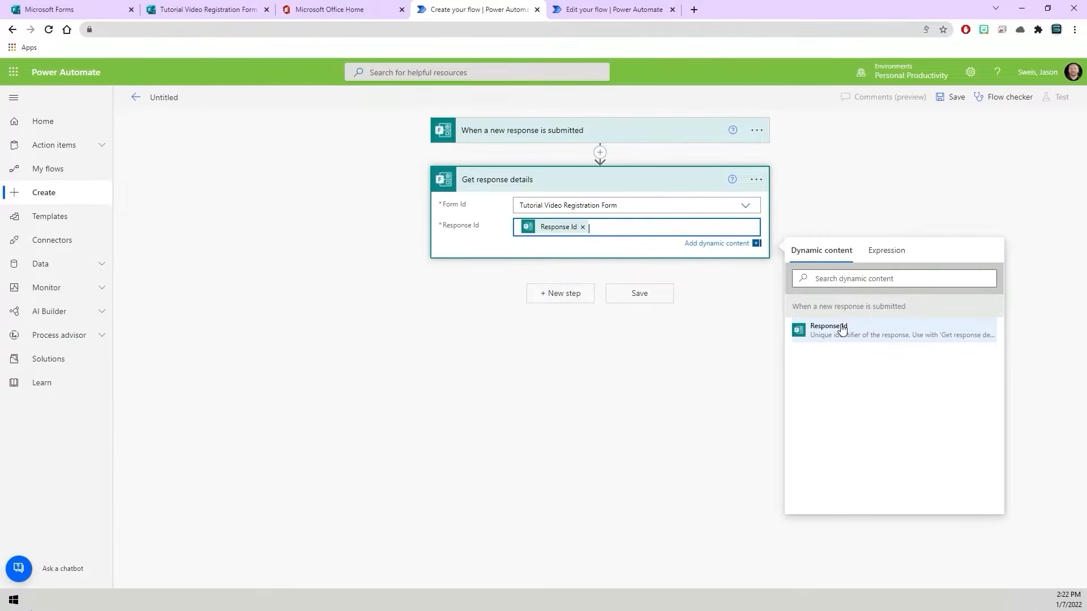
click(738, 356)
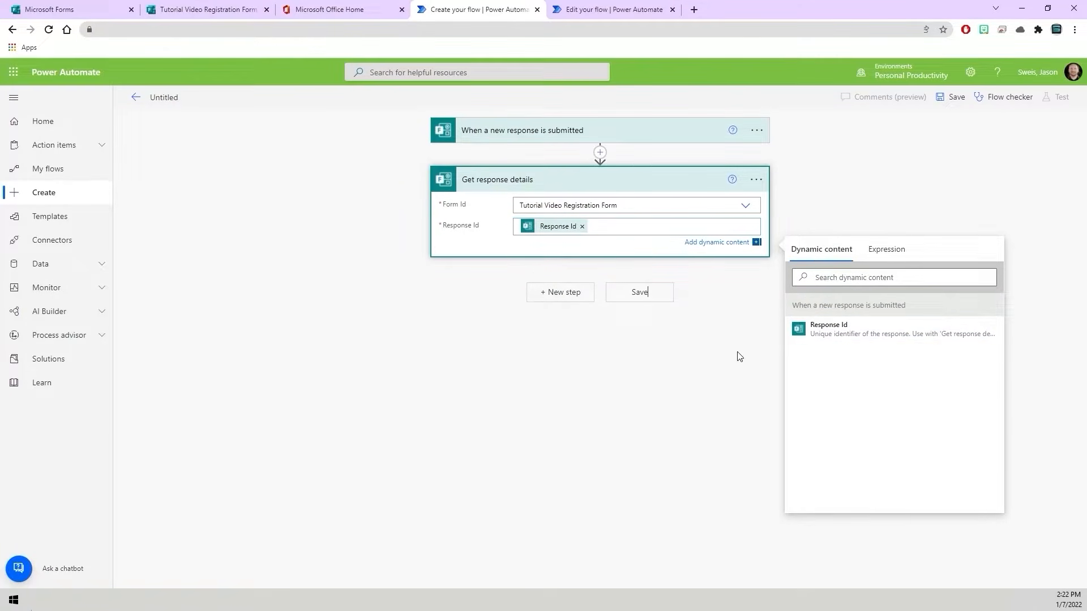
click(500, 242)
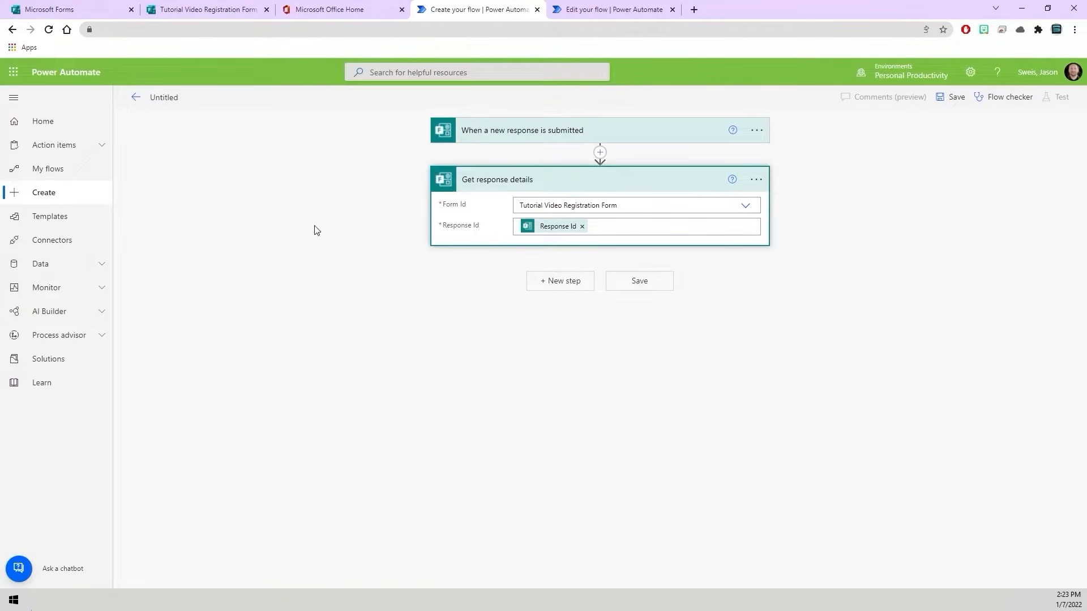
click(479, 183)
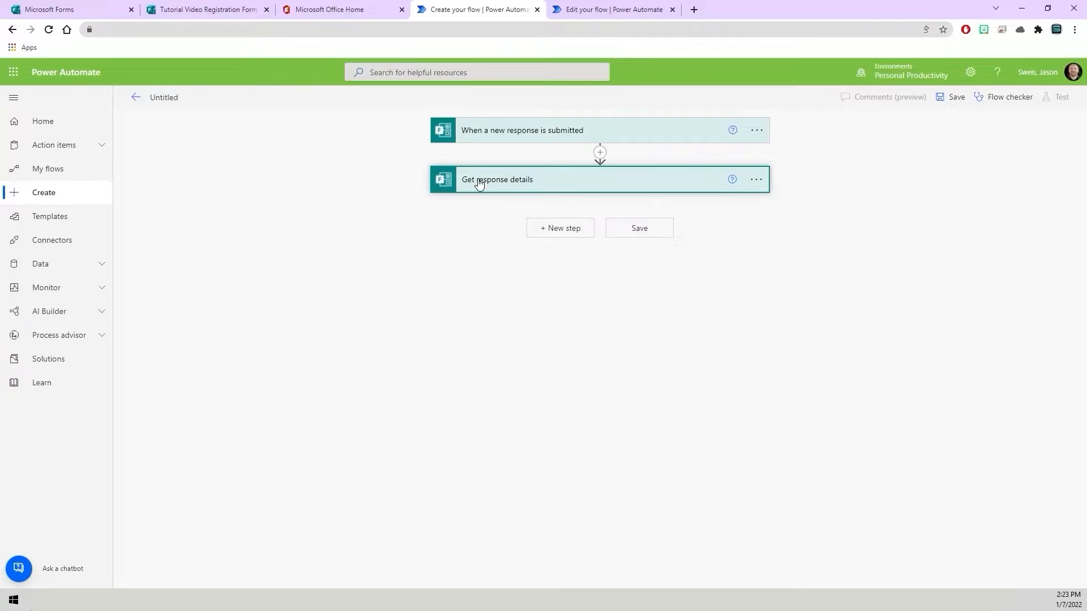
- Check the invites folder in Outlook, then add the Office 365 Outlook action "Get emails (V3)" to the flow in Power Automate
click(541, 306)
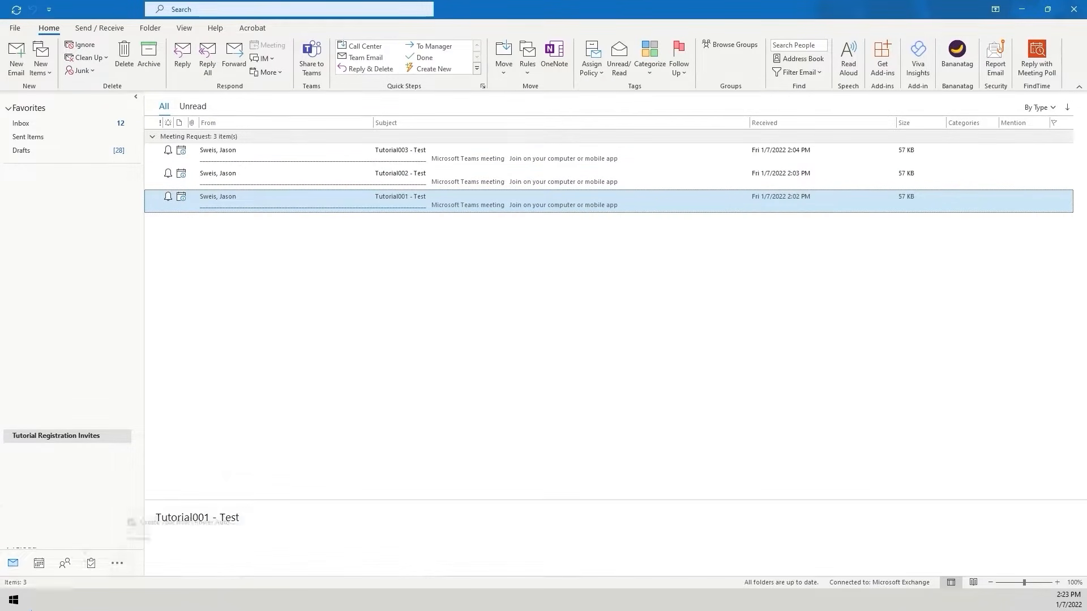
click(186, 558)
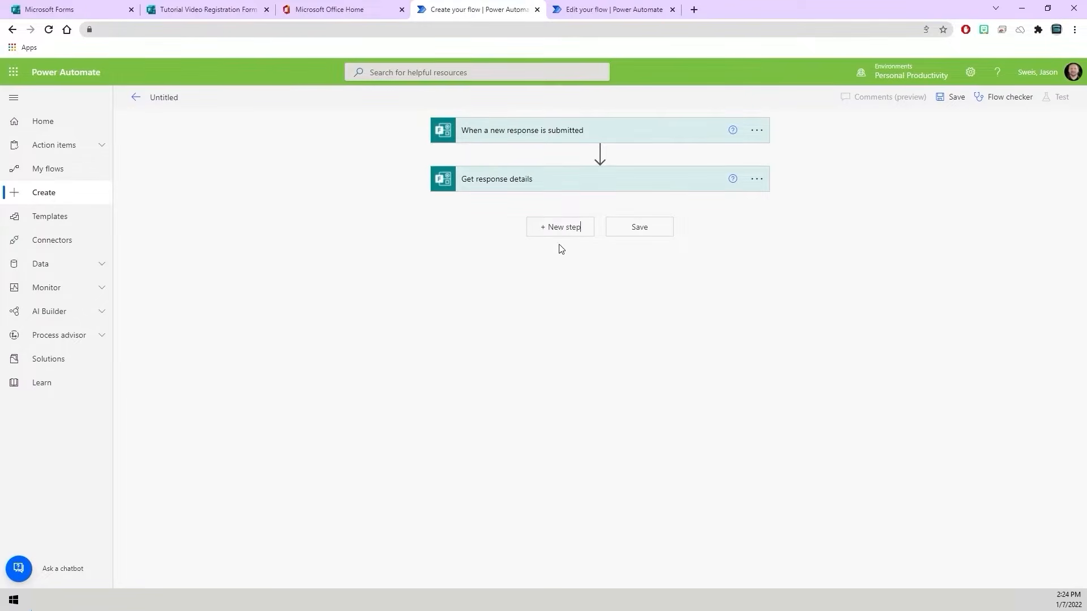
click(567, 227)
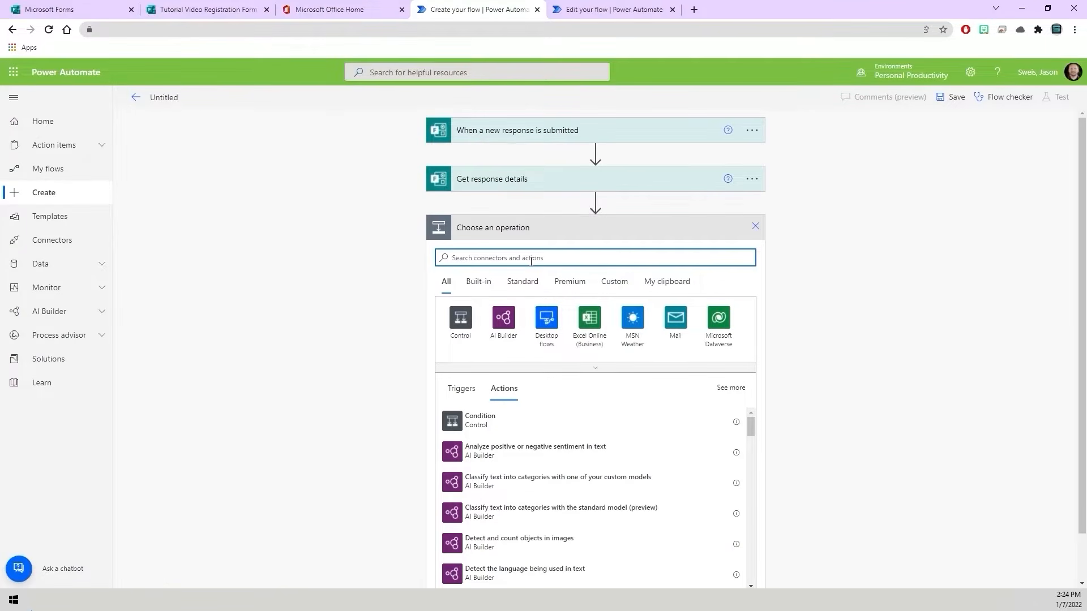
text(Get)
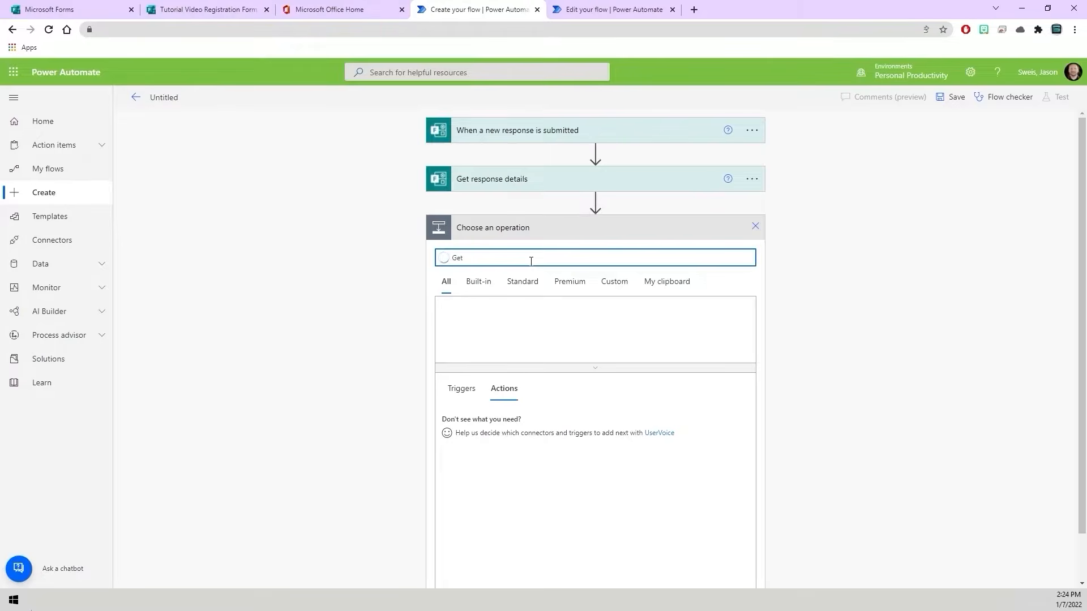
text( Email)
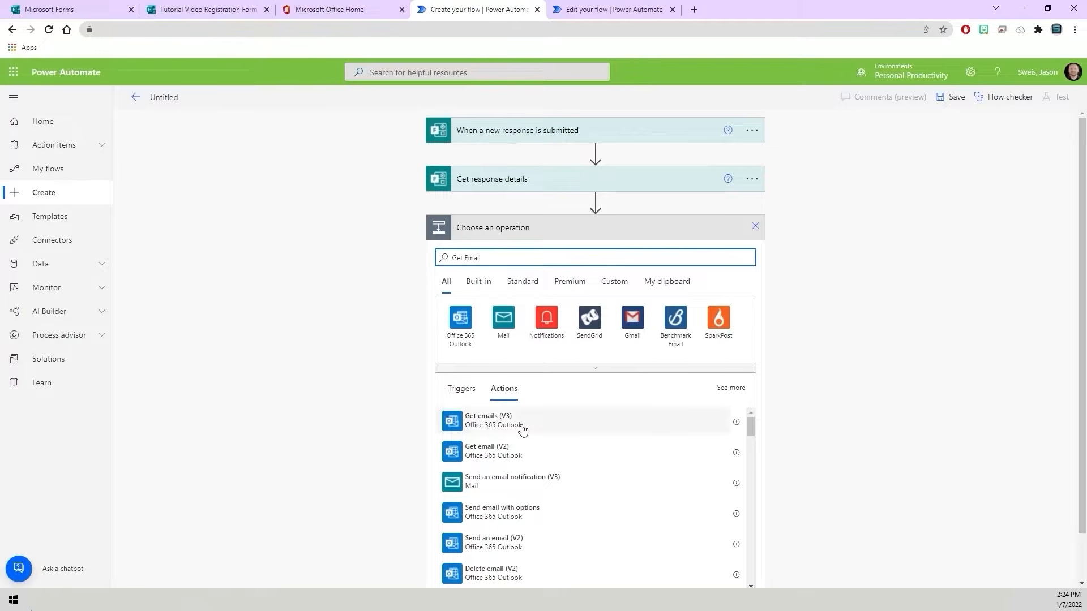
click(507, 428)
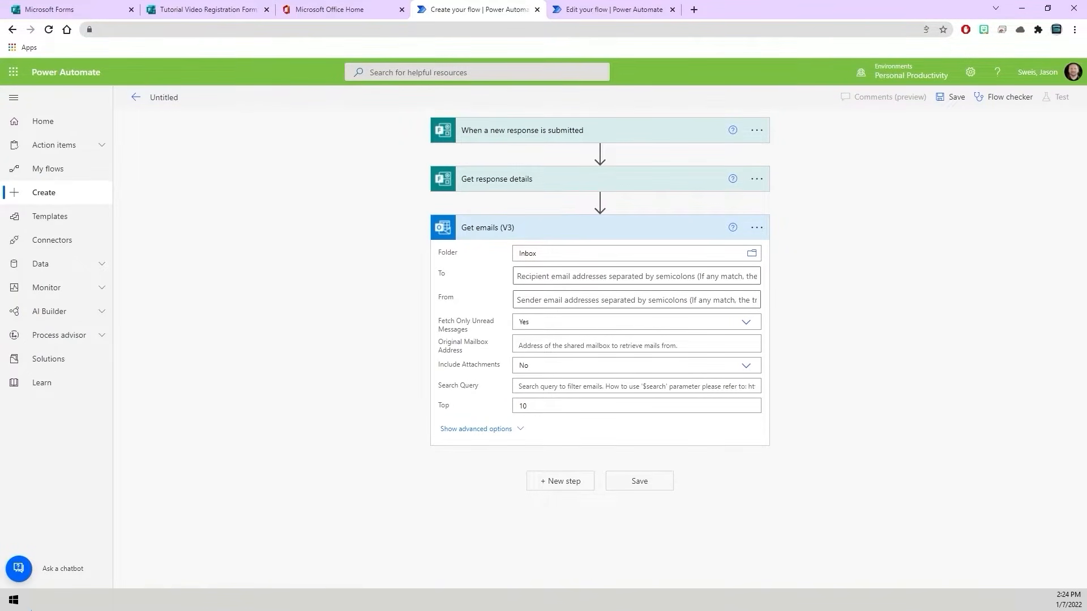
- Check the invite folder in Outlook again and set the Get emails (V3) folder to Tutorial Registration Invites
key(alt+Tab)
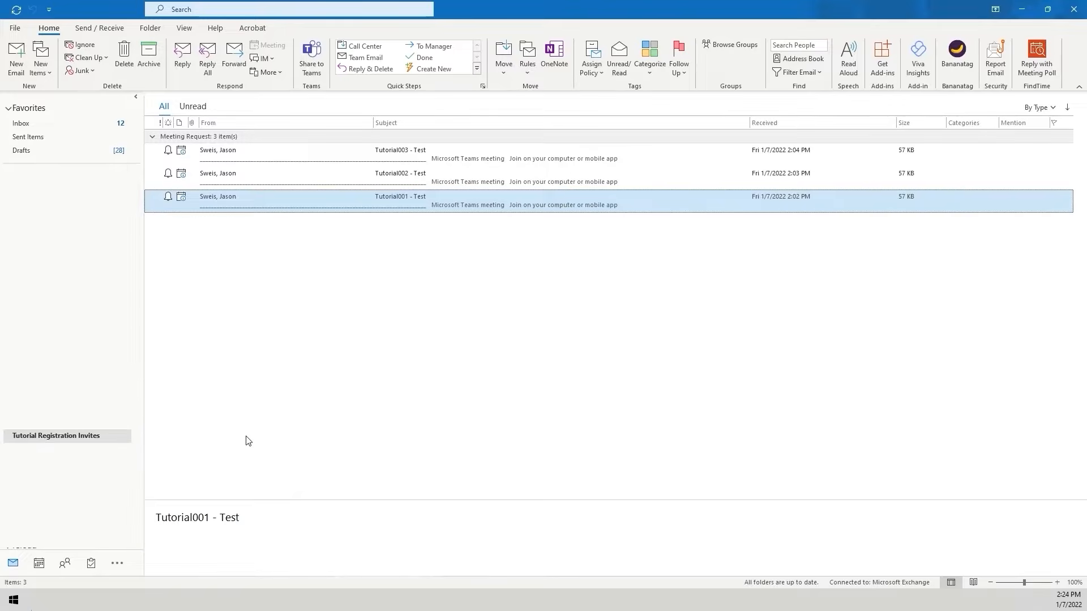
click(129, 600)
click(134, 583)
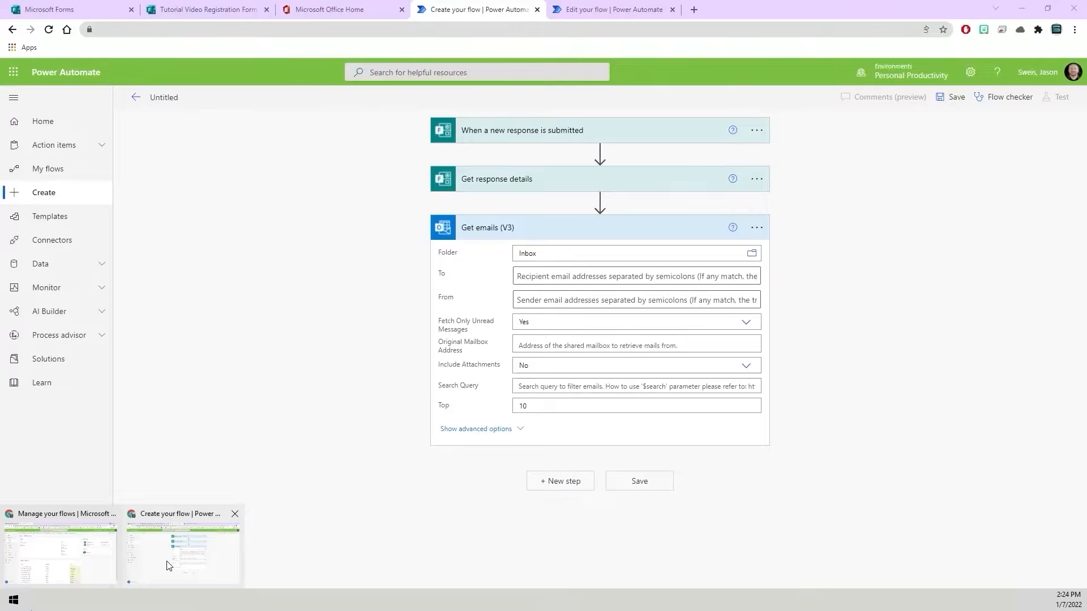
click(753, 254)
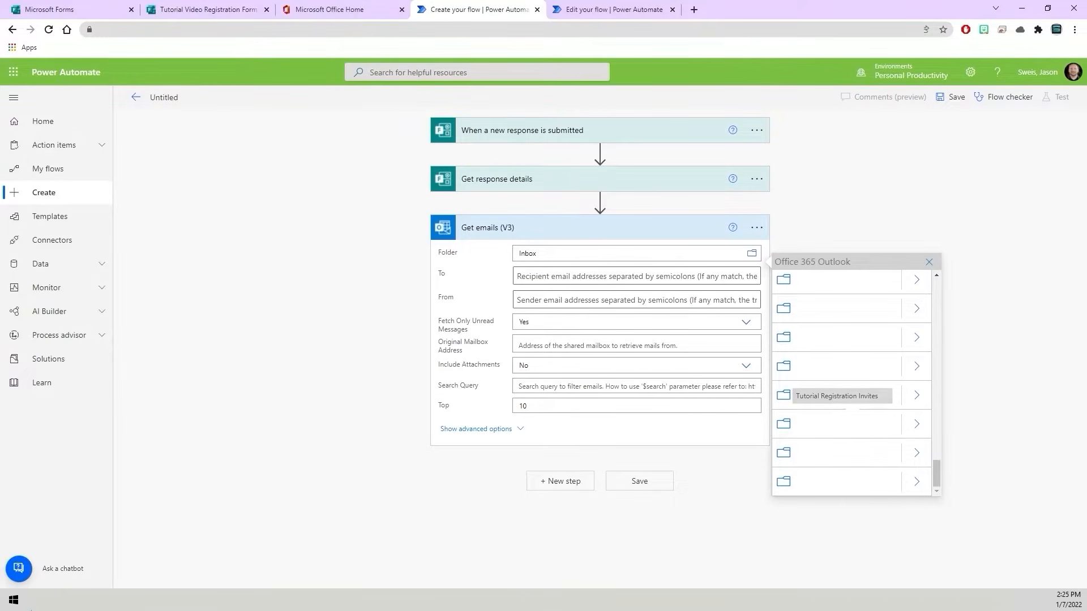
click(847, 395)
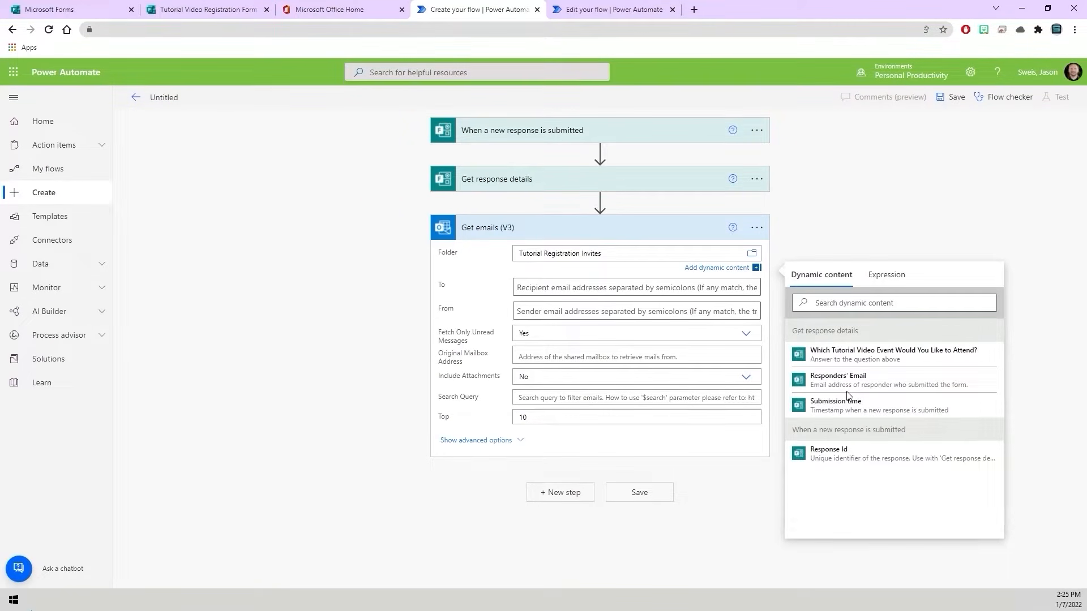
click(854, 235)
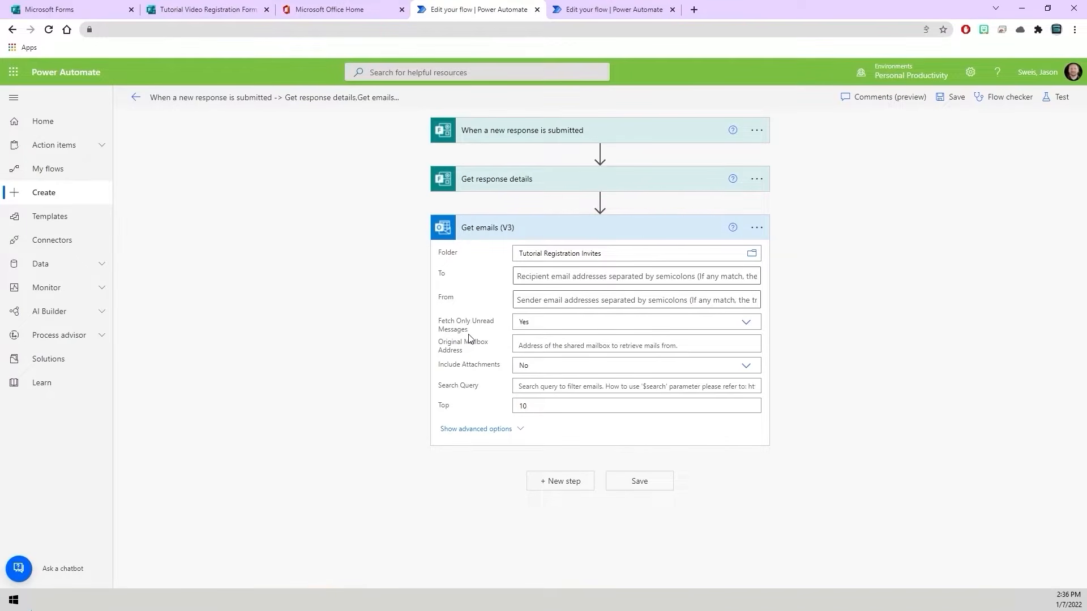
- Set Fetch Only Unread Messages to No in Get emails (V3) and collapse the action
click(747, 323)
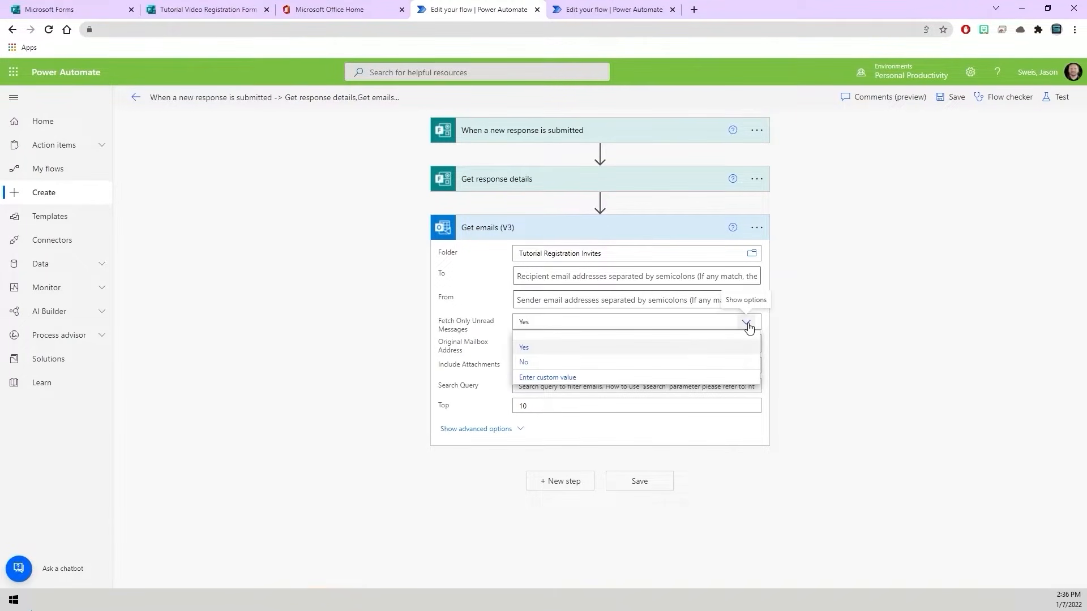
click(651, 364)
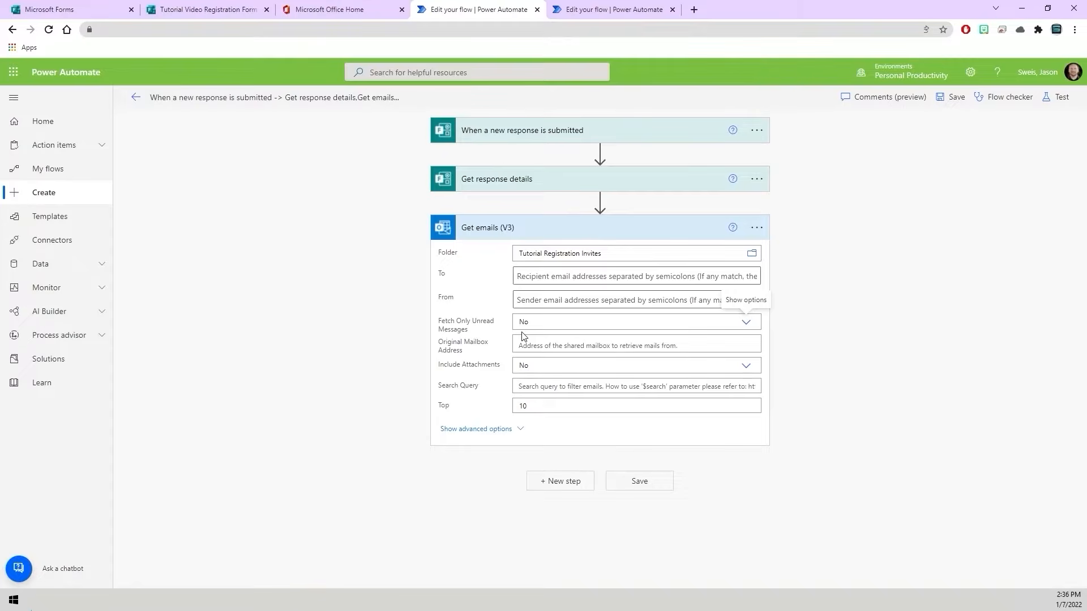
click(480, 233)
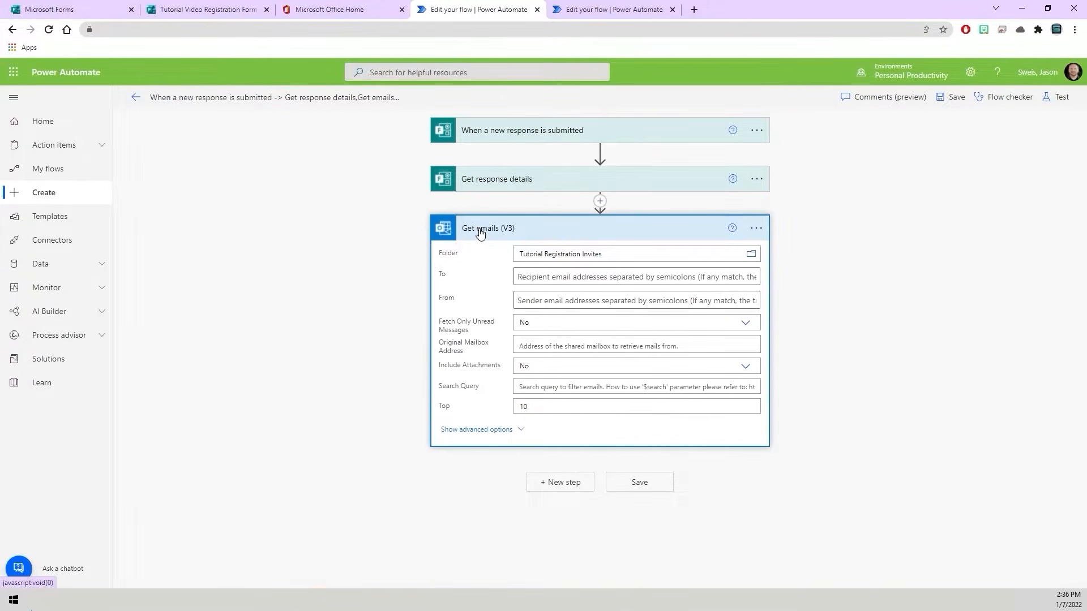
click(481, 234)
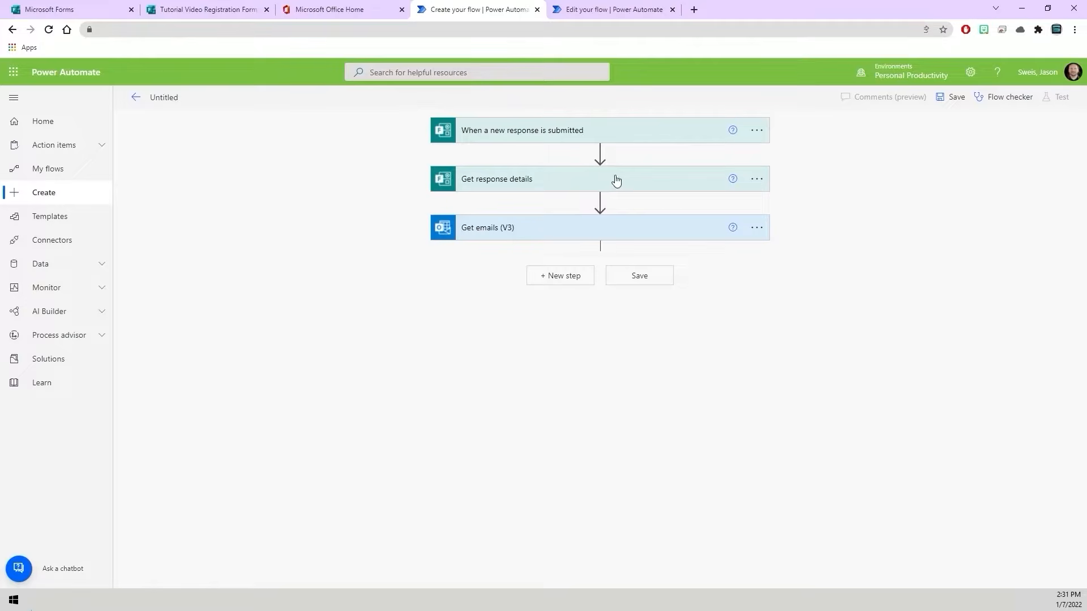
click(492, 238)
click(492, 232)
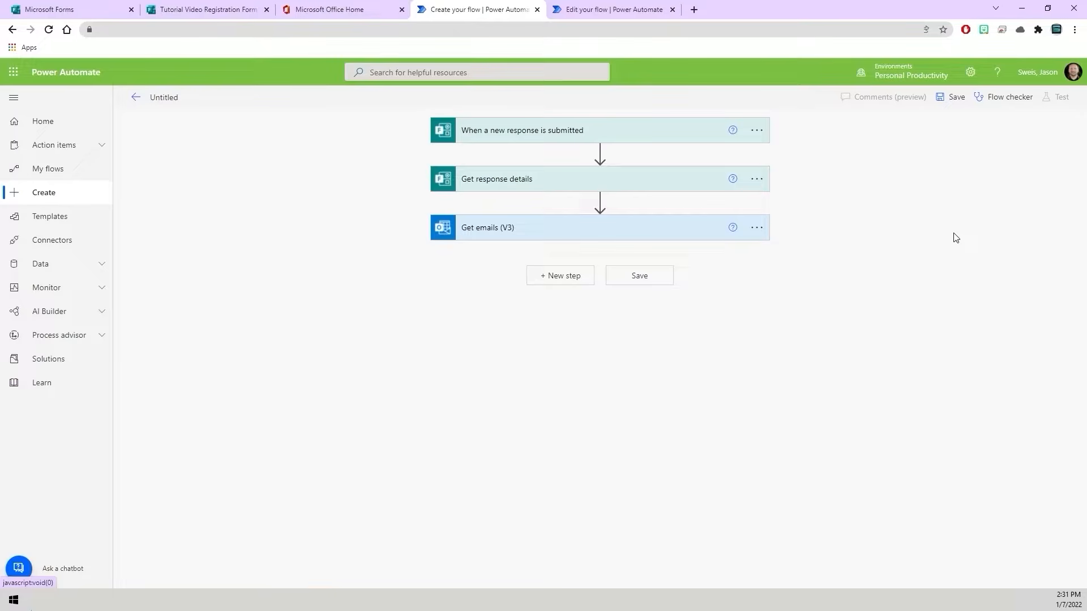
- Save the flow and start a manual test run
click(650, 279)
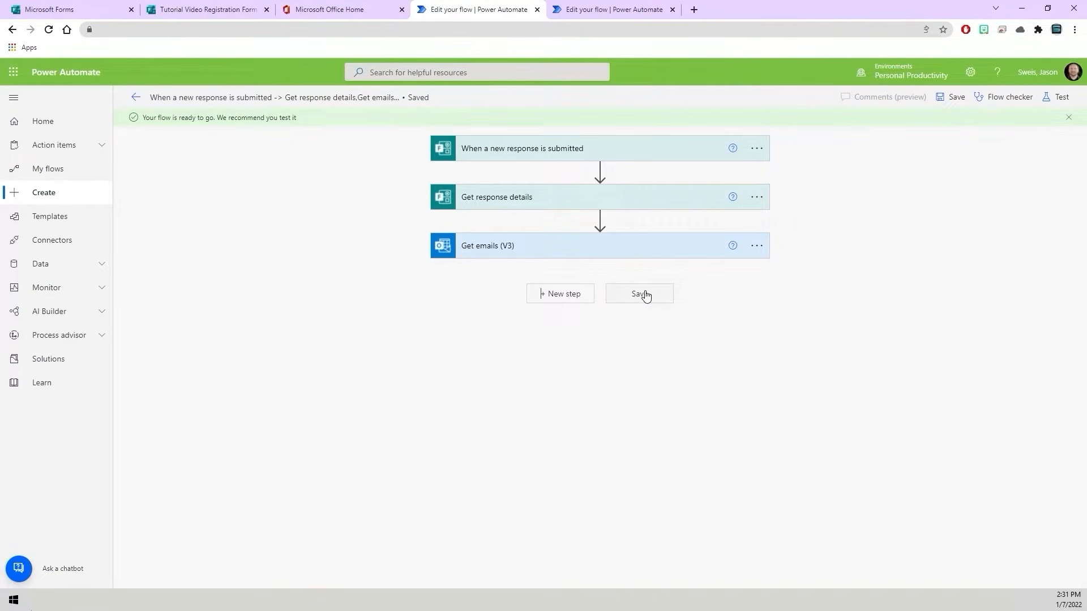
click(1060, 102)
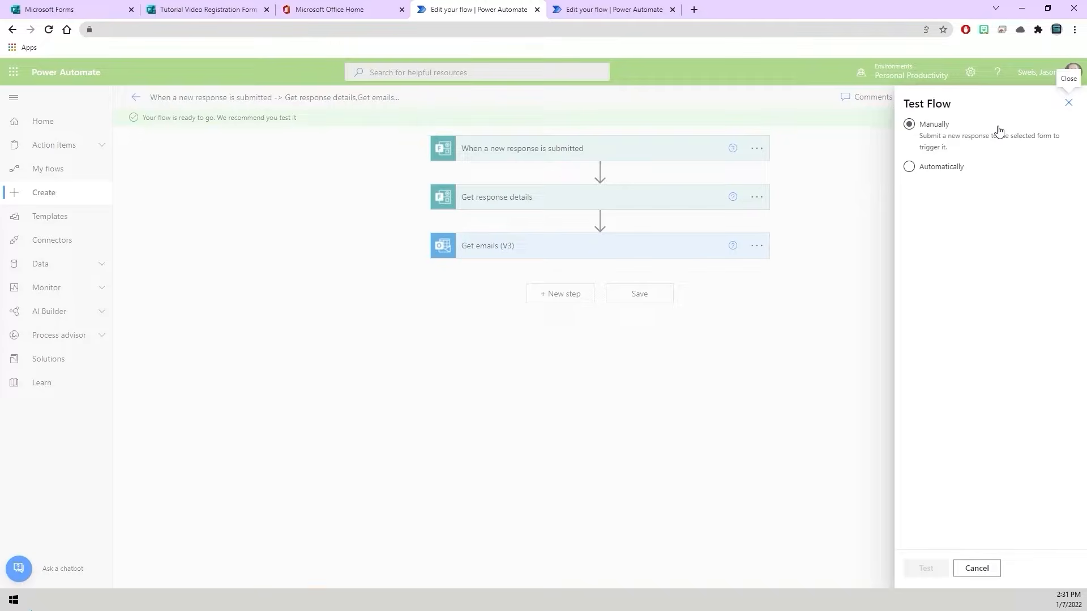
click(941, 127)
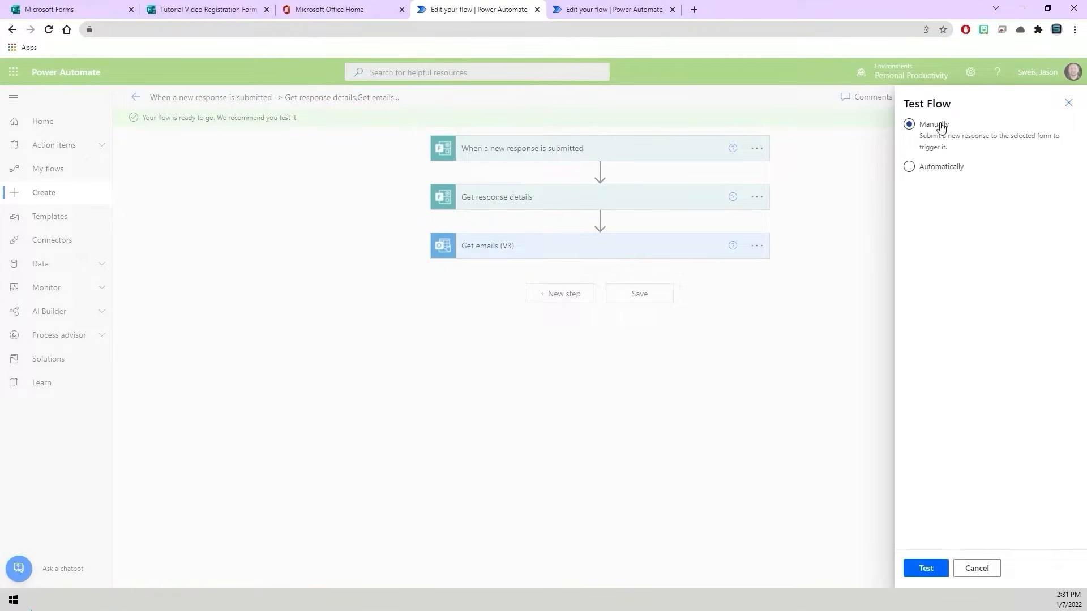
click(929, 568)
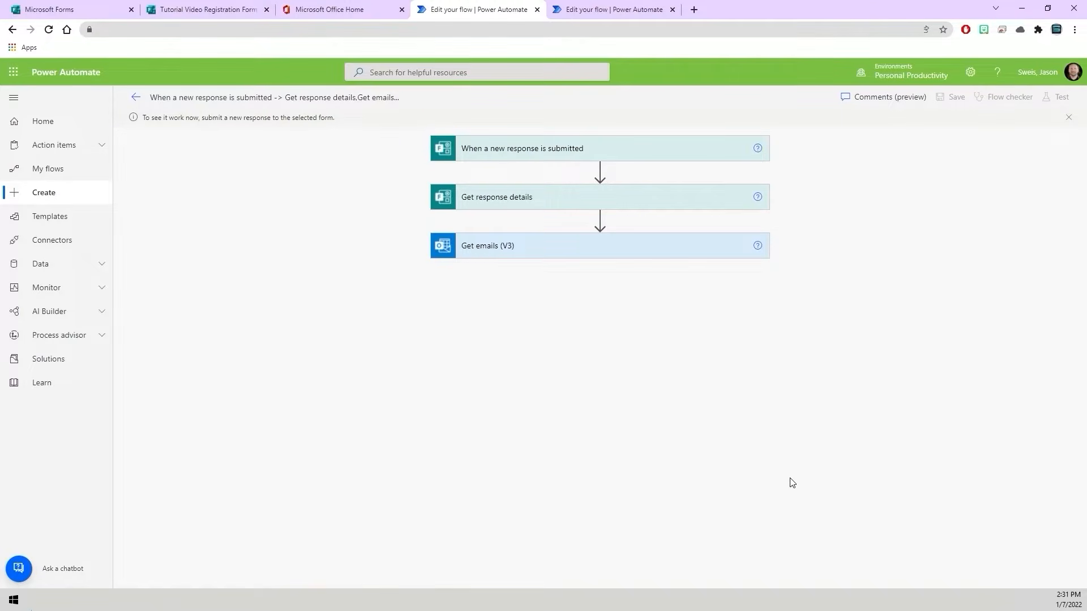
- Copy the response link of the Tutorial Video Registration Form in Microsoft Forms and open it in a new browser tab
click(206, 10)
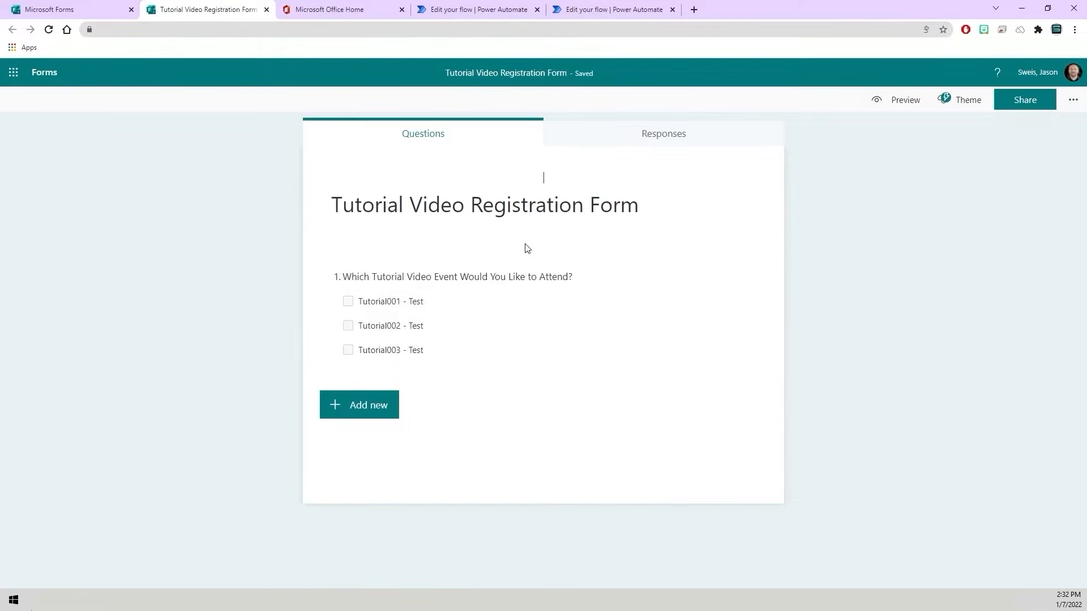
click(1032, 101)
click(1056, 215)
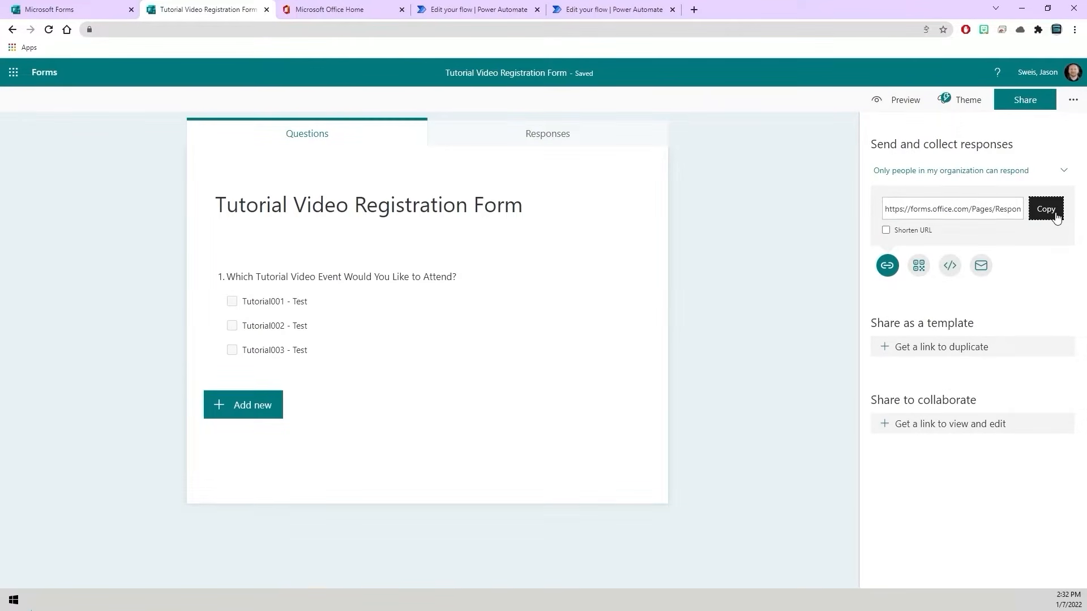
click(1057, 217)
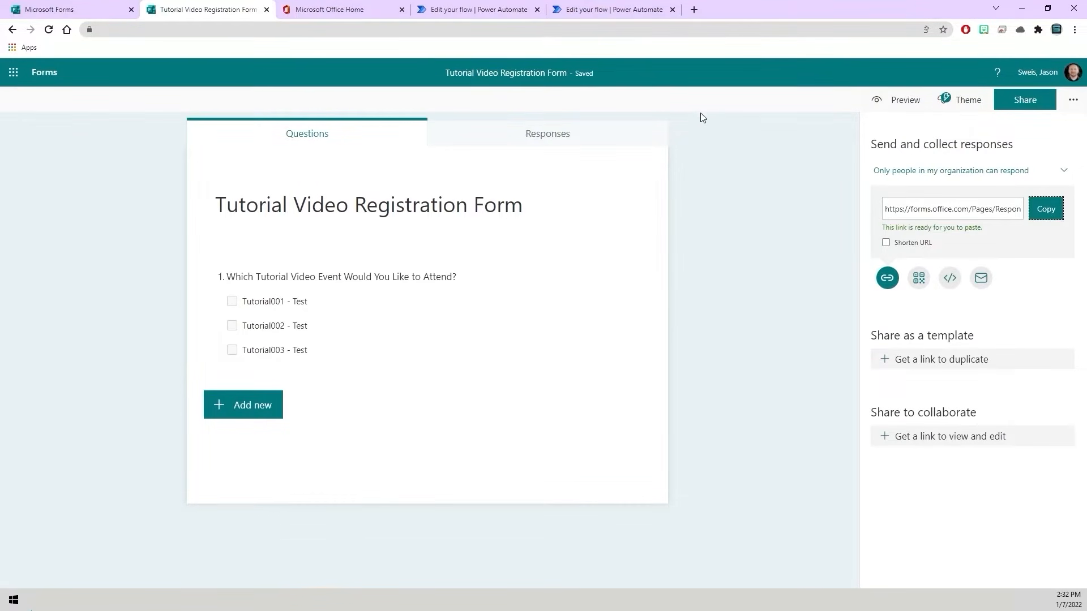
click(694, 10)
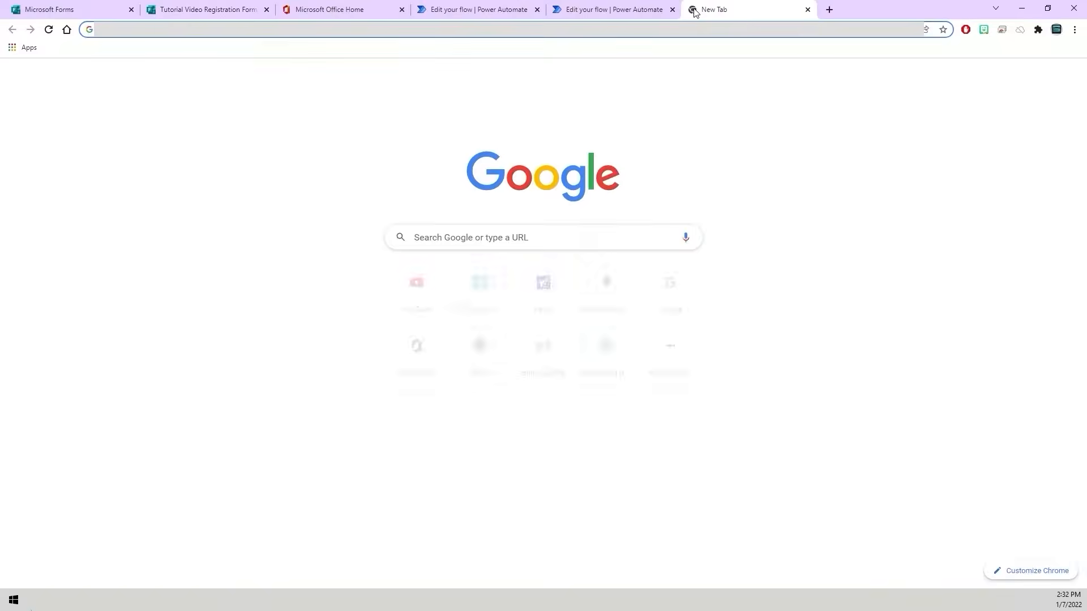
right_click(585, 34)
click(612, 108)
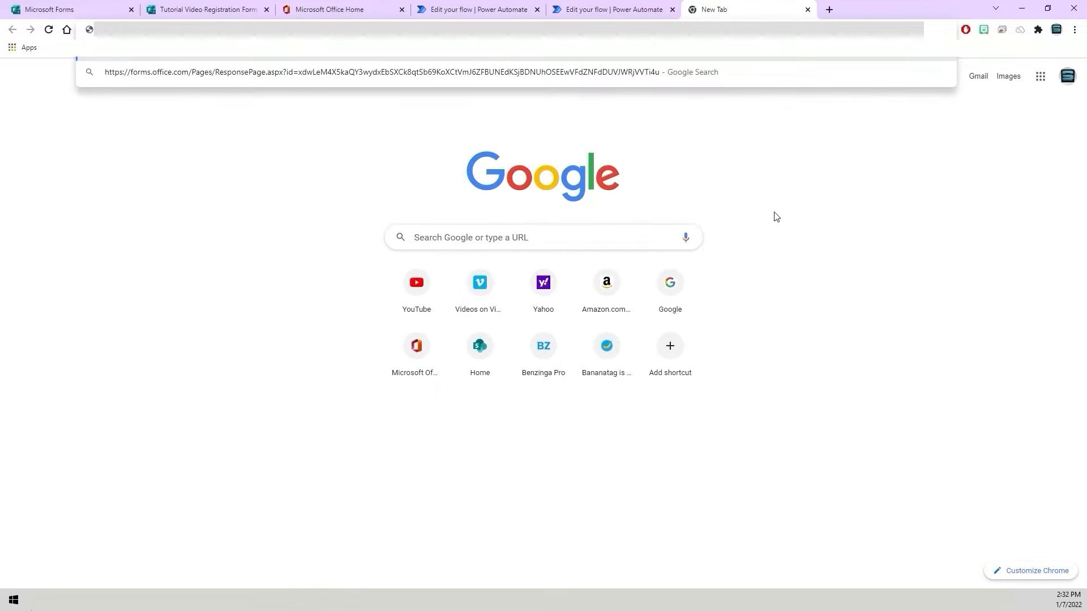
key(Return)
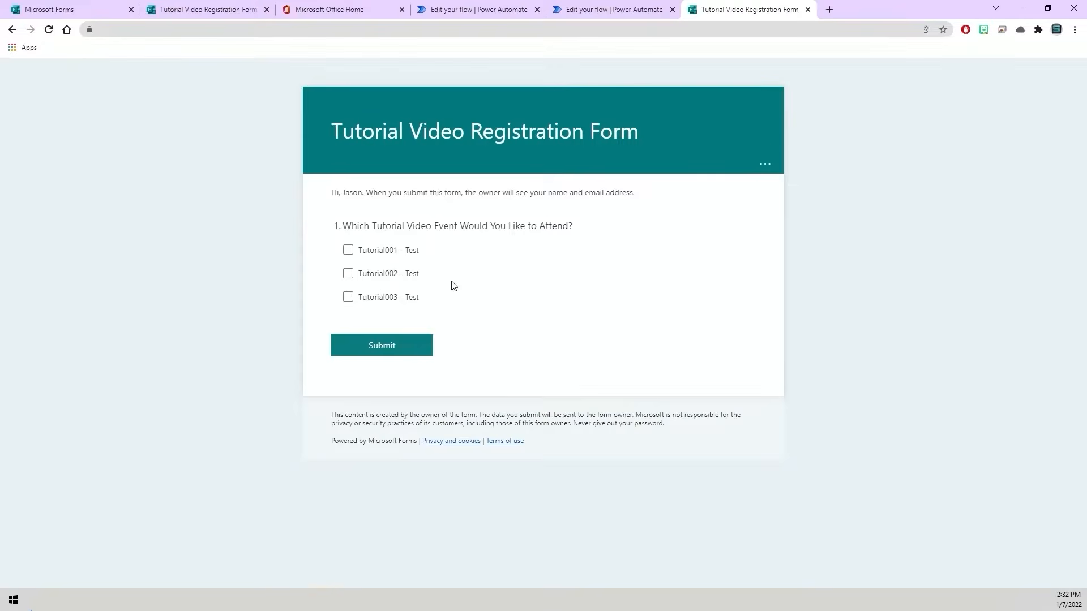
- Submit a form response selecting Tutorial001, Tutorial002 and Tutorial003 - Test, then close the form and return to the flow run in Power Automate
click(347, 250)
click(348, 273)
click(350, 297)
click(398, 351)
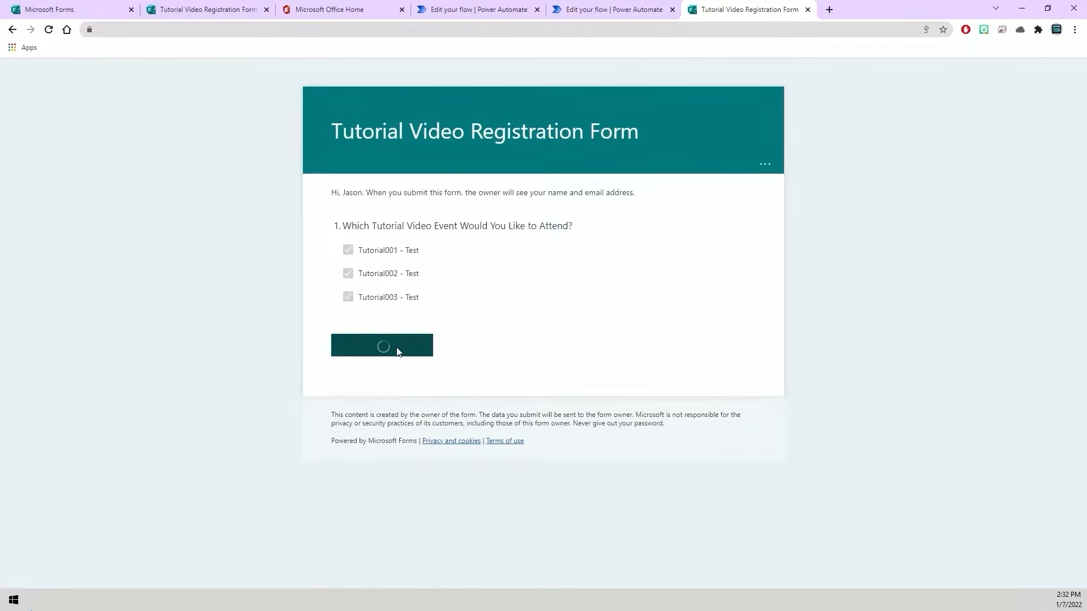
click(808, 10)
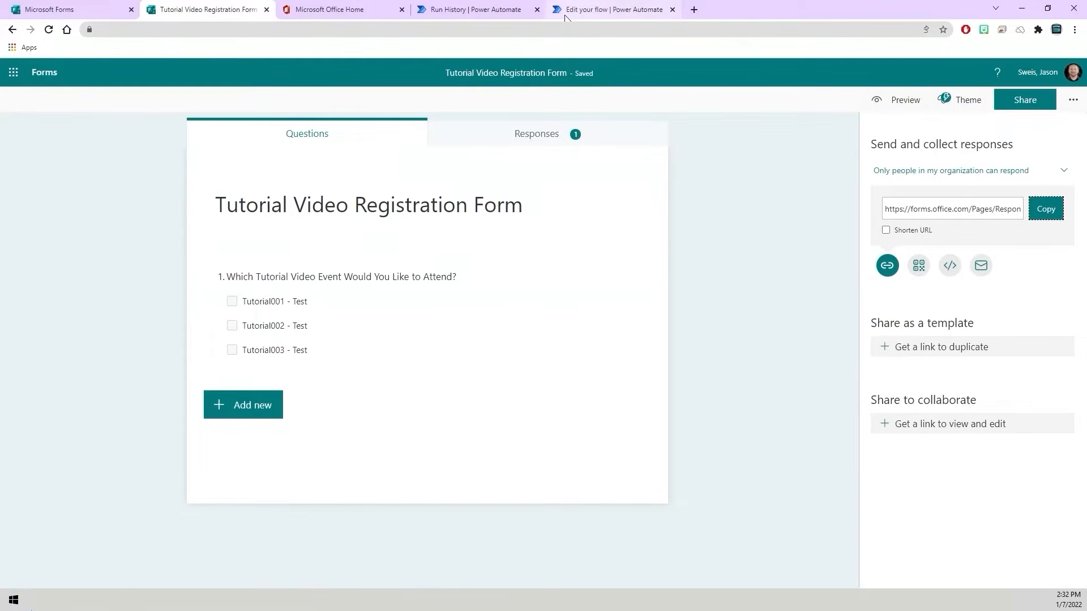
click(486, 16)
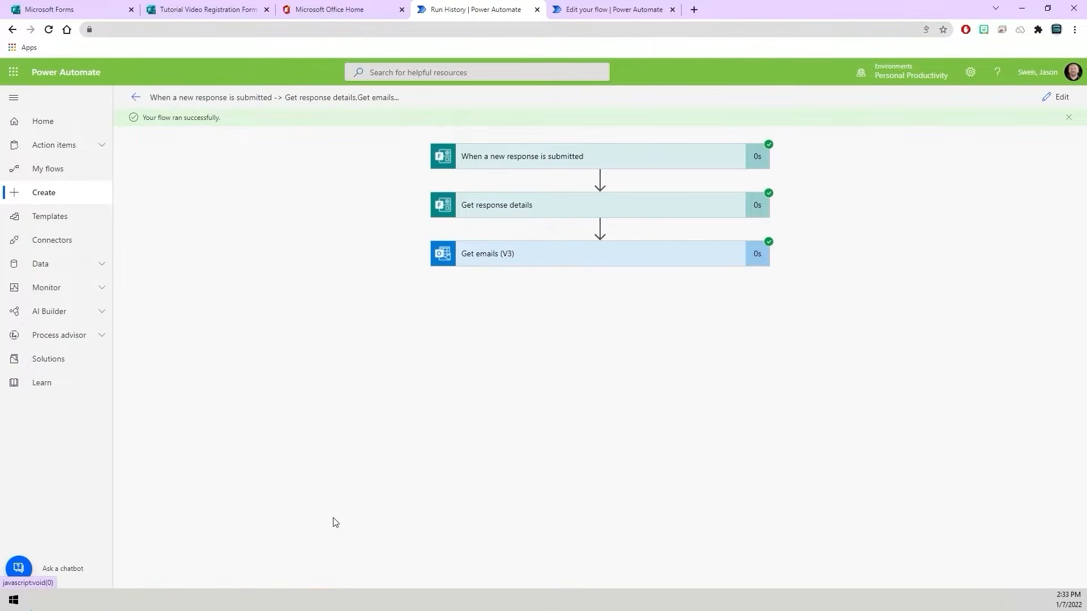
- Check the invites folder in Outlook, then view the raw outputs of Get emails (V3) in the Power Automate run
key(alt+Tab)
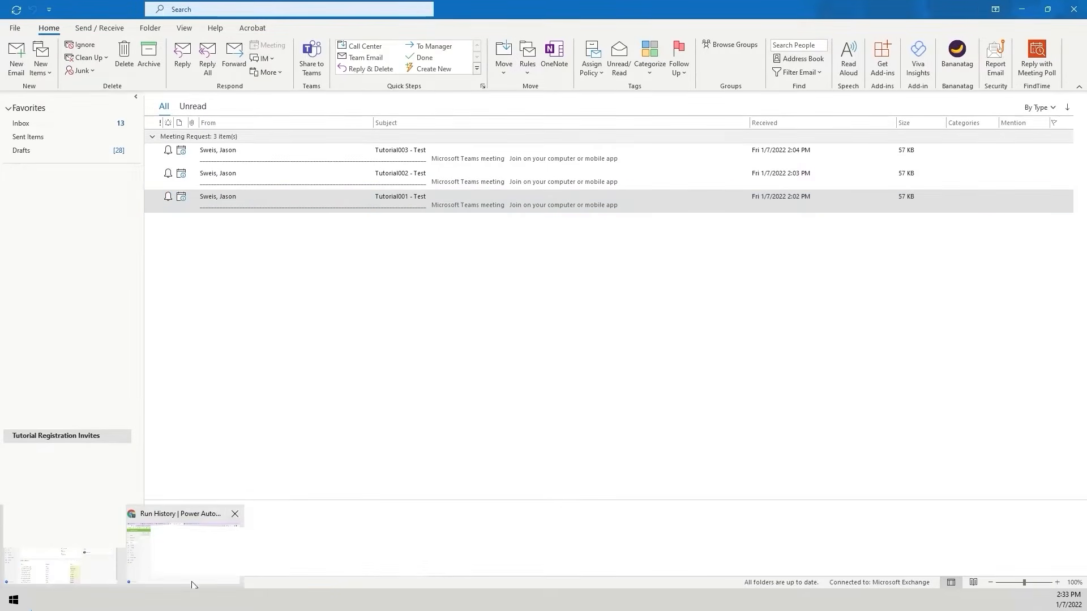
click(174, 571)
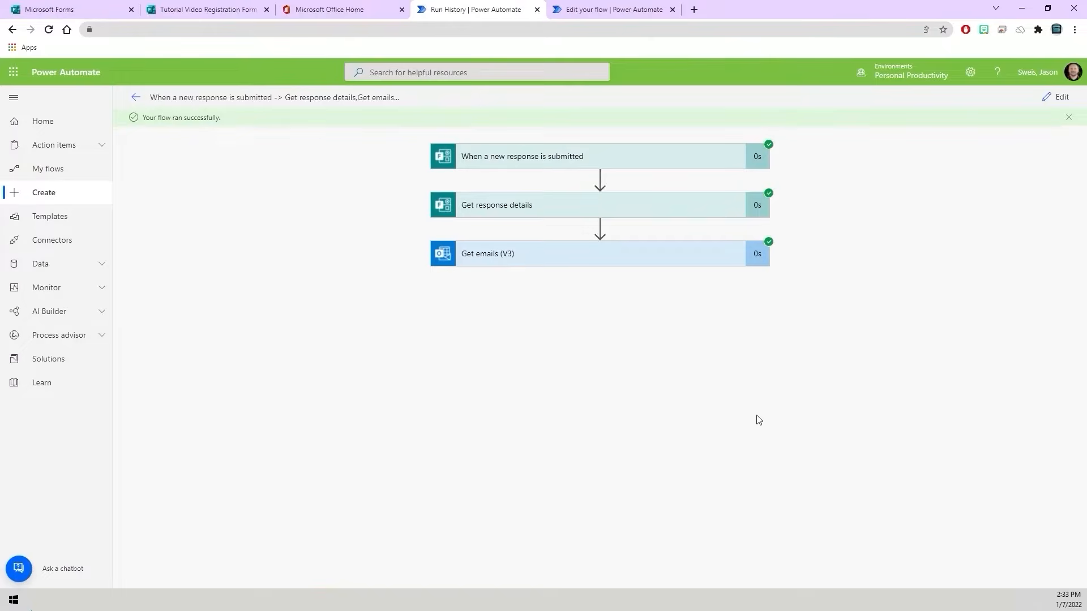
click(505, 261)
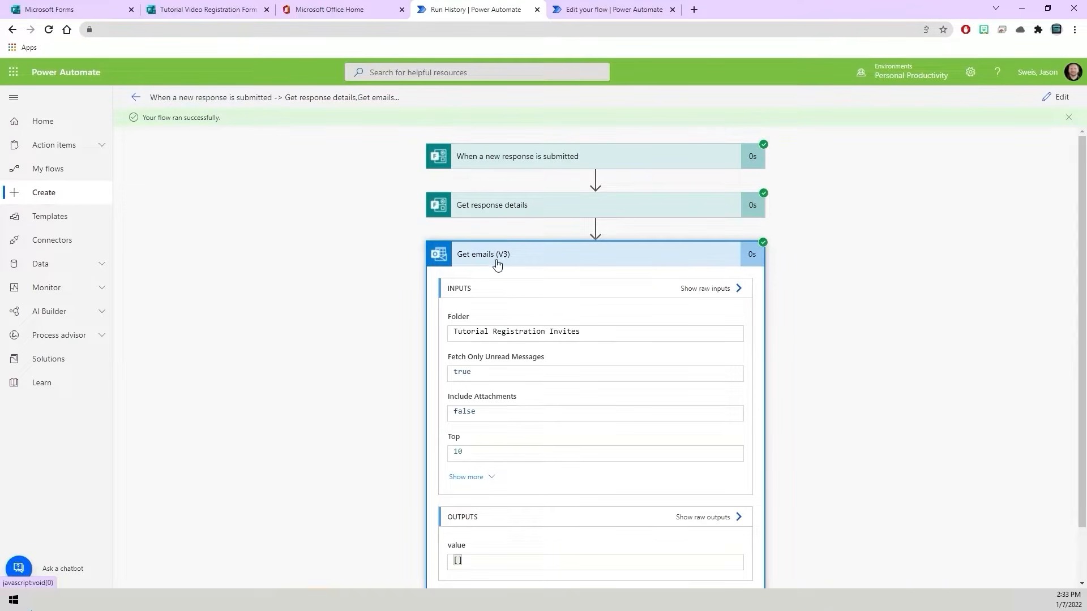
scroll(389, 300, down, 1)
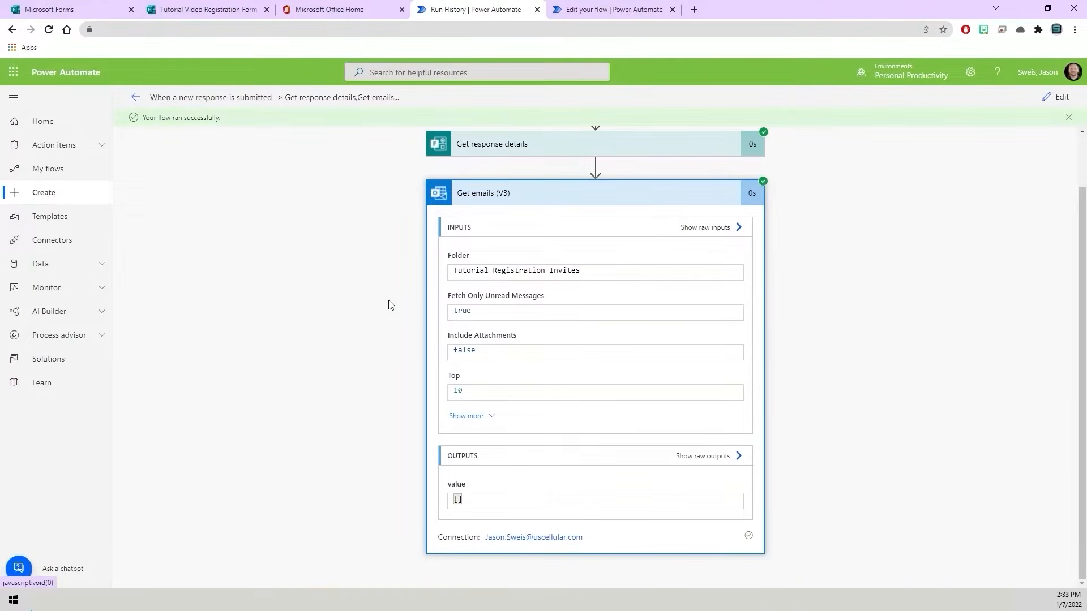
click(685, 457)
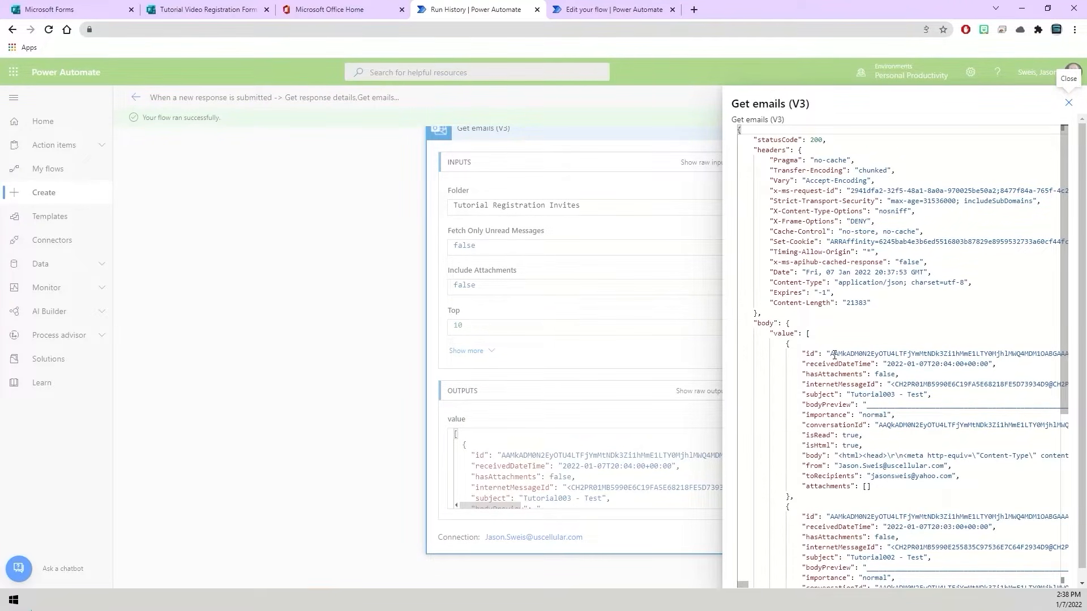
- Switch to a blank Word document and narrow its window so the raw outputs stay visible beside it
click(176, 599)
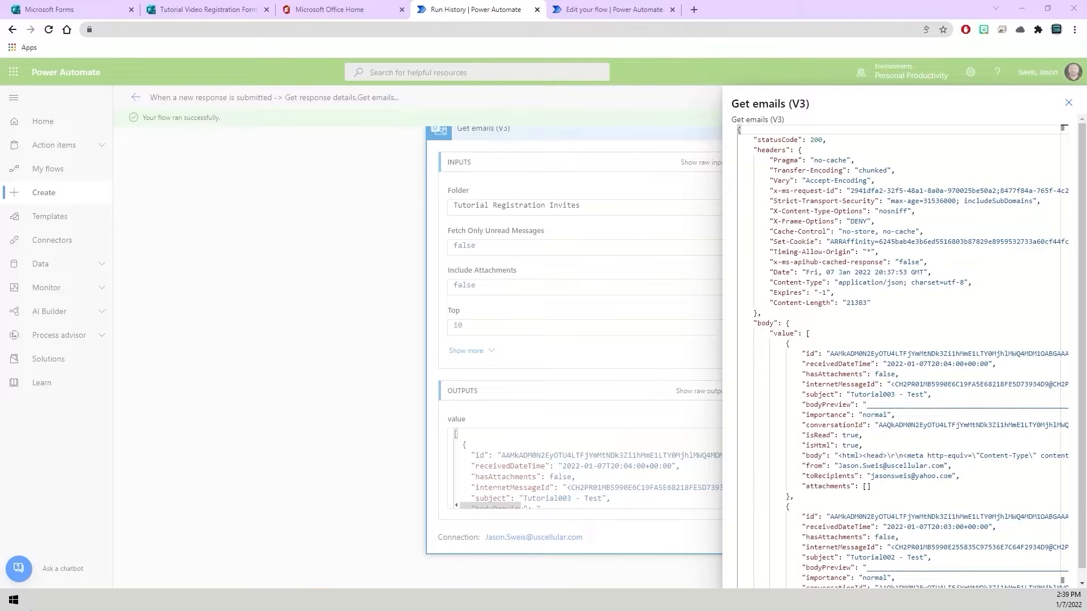
drag(363, 610, 575, 124)
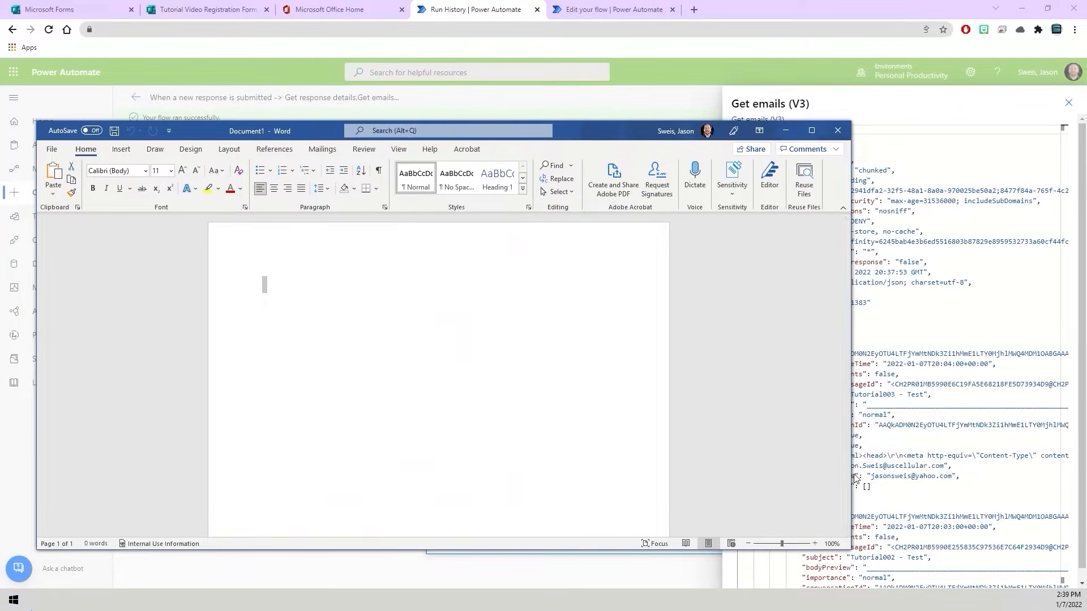
drag(851, 475, 679, 478)
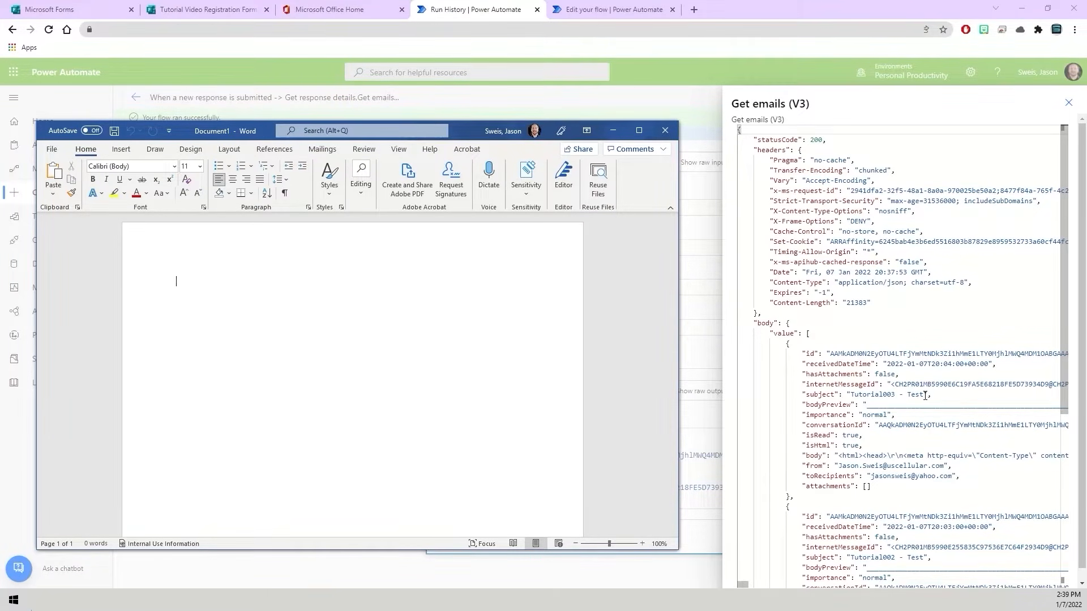
- Copy the subject "Tutorial003 - Test" from the raw outputs into the Word document
drag(925, 396, 851, 396)
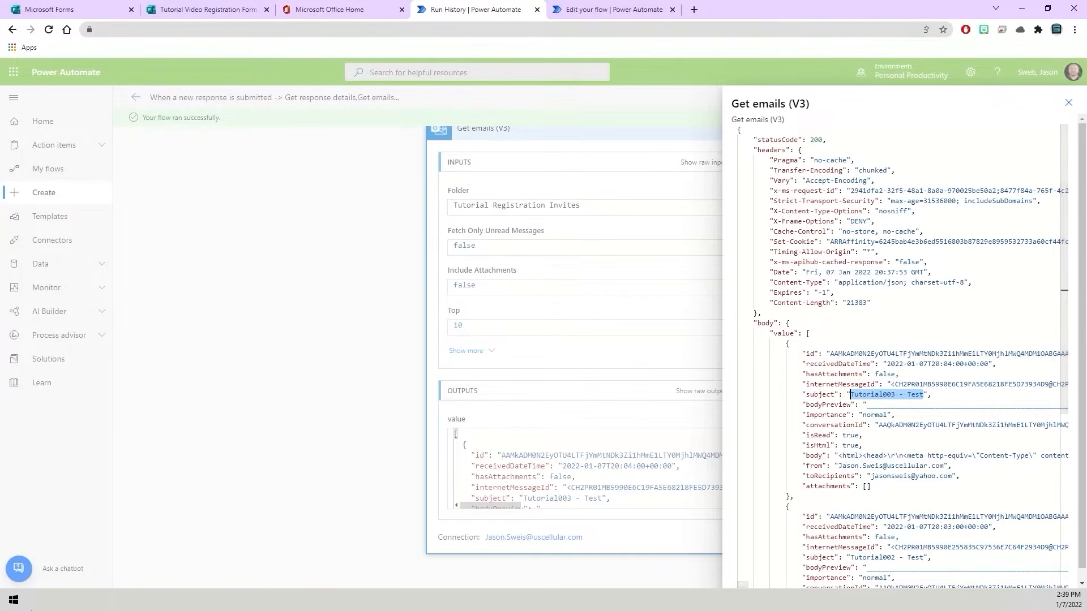
key(alt+Tab)
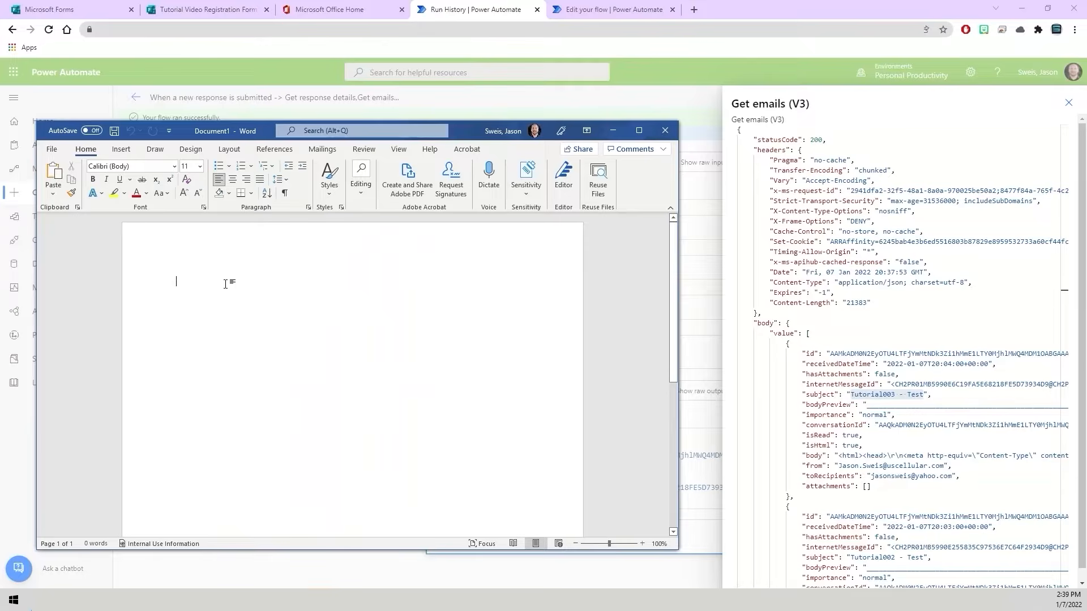
key(ctrl+v)
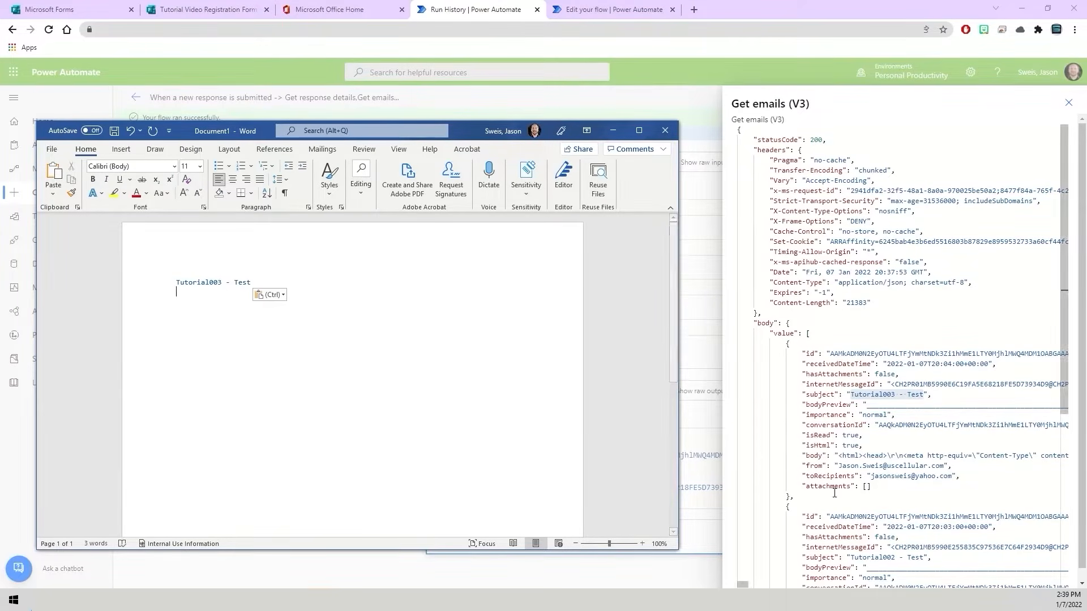
- Copy the full id value of the Tutorial003 - Test email into Word on the line below its subject
drag(830, 354, 1044, 355)
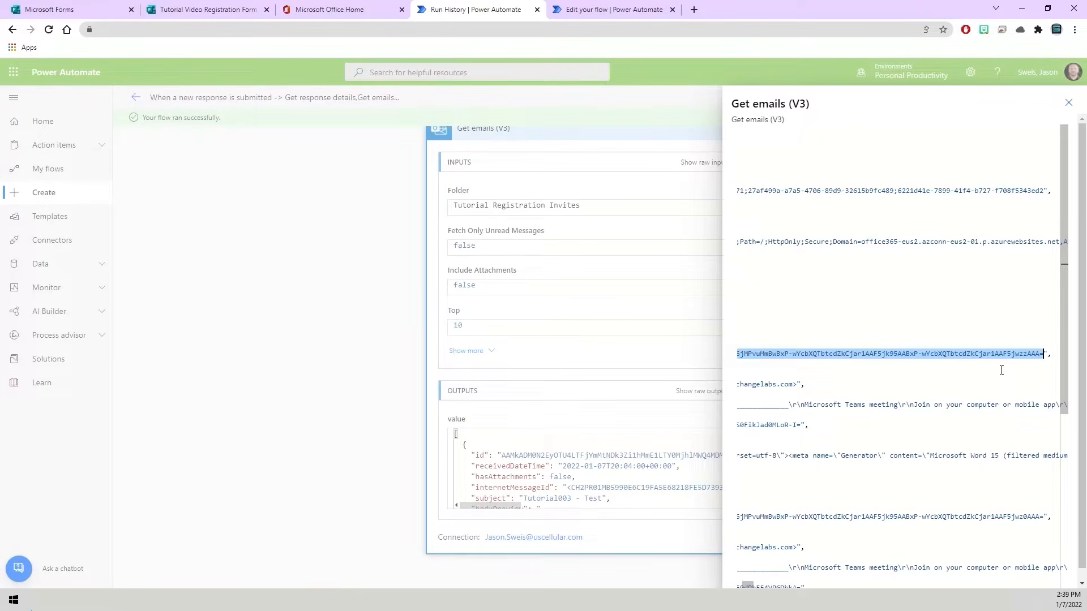
click(239, 599)
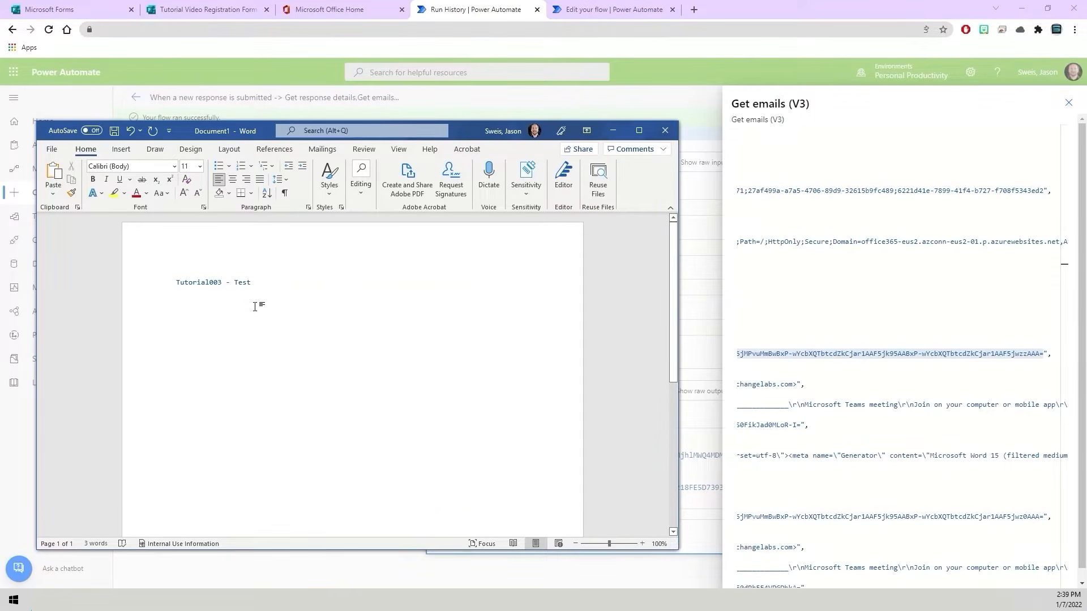
key(ctrl+v)
key(Return)
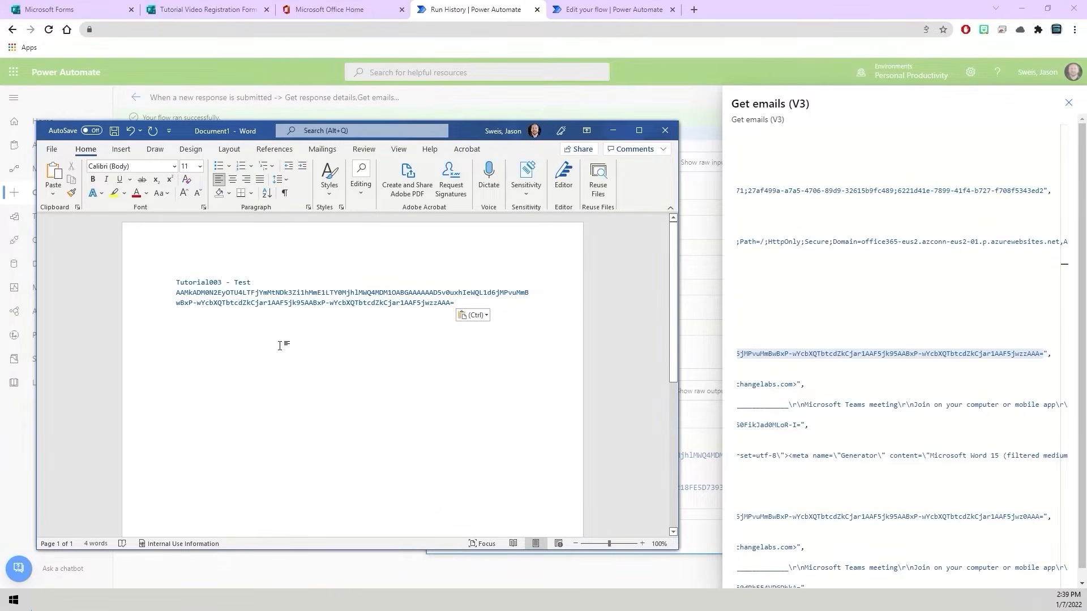
key(Return)
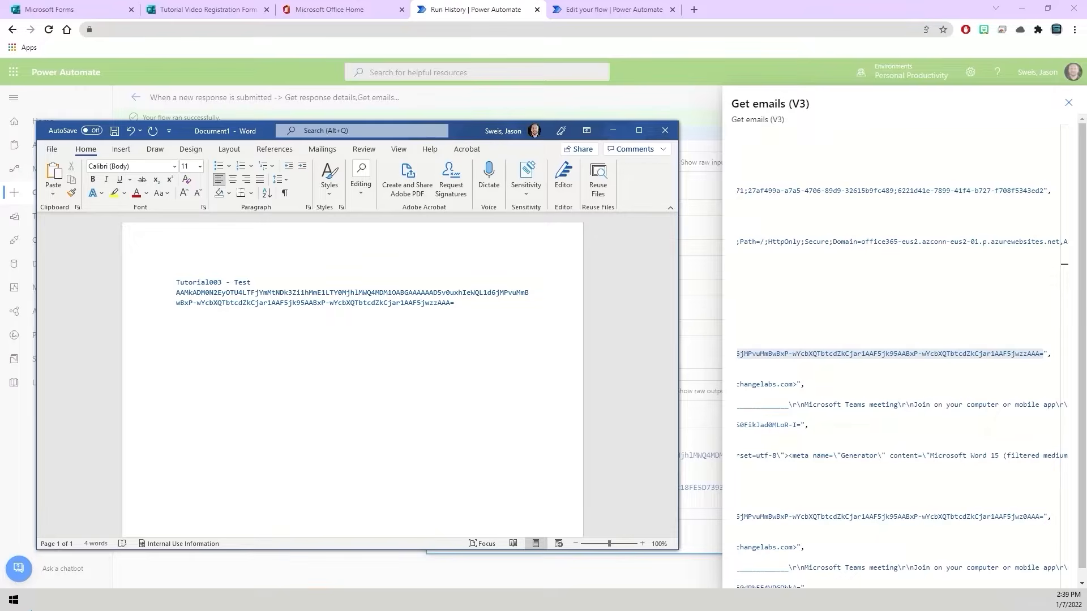
- Copy the subject "Tutorial002 - Test" from the raw outputs into the Word document, below the Tutorial003 entry
click(927, 341)
click(855, 323)
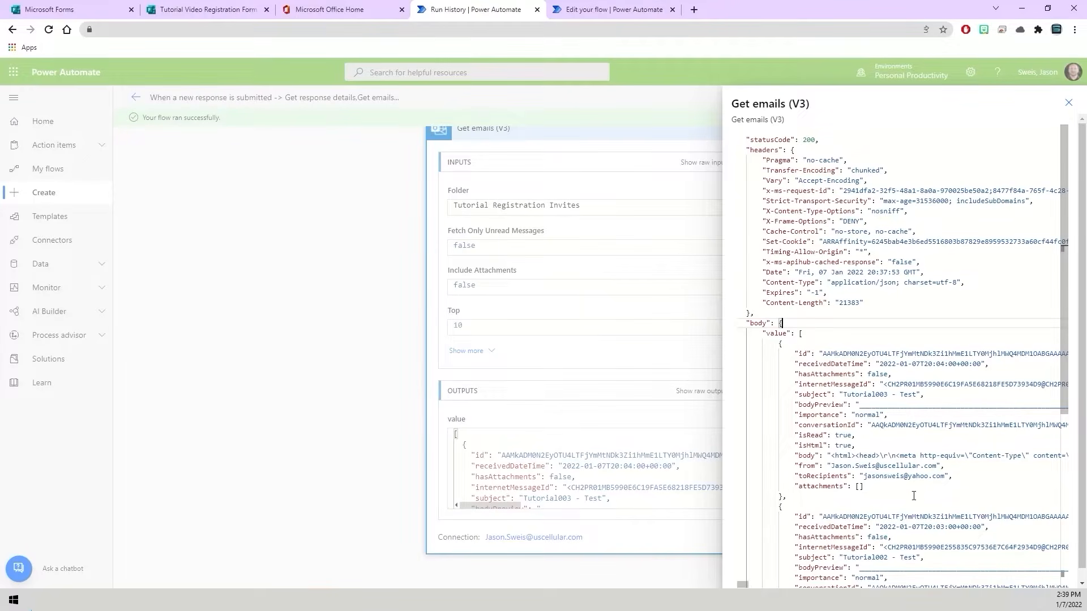
mouse_move(742, 585)
mouse_down()
mouse_move(786, 583)
mouse_move(743, 585)
mouse_up()
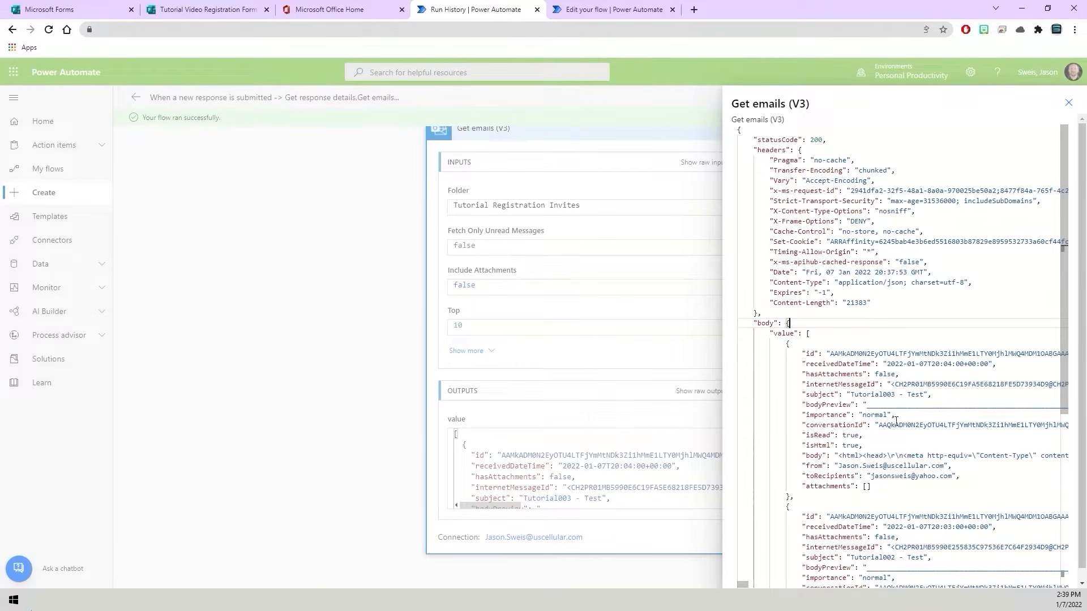
scroll(897, 421, down, 3)
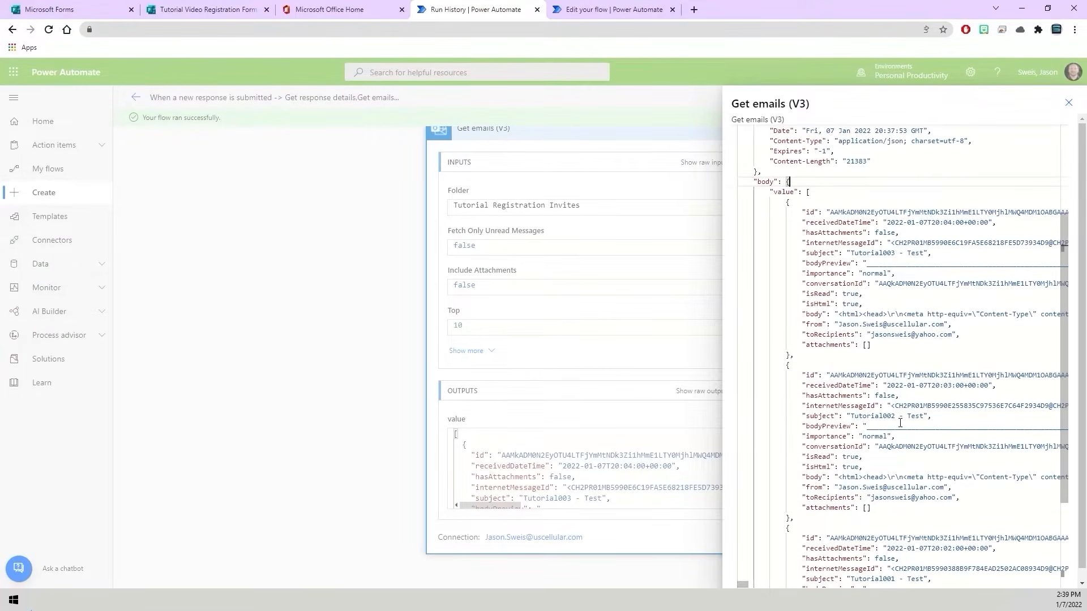
scroll(900, 423, down, 1)
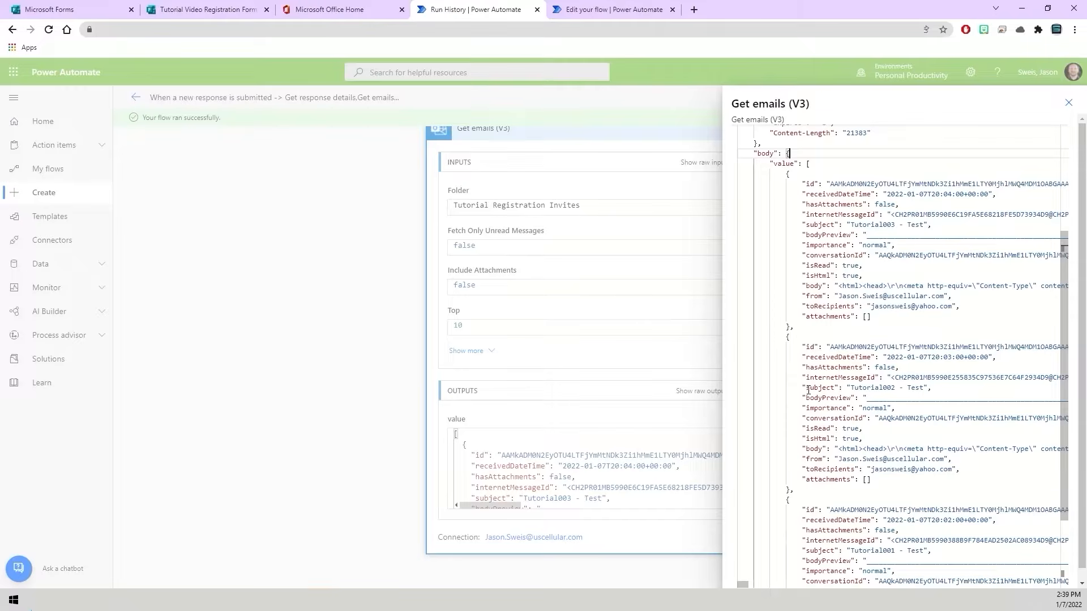
click(858, 389)
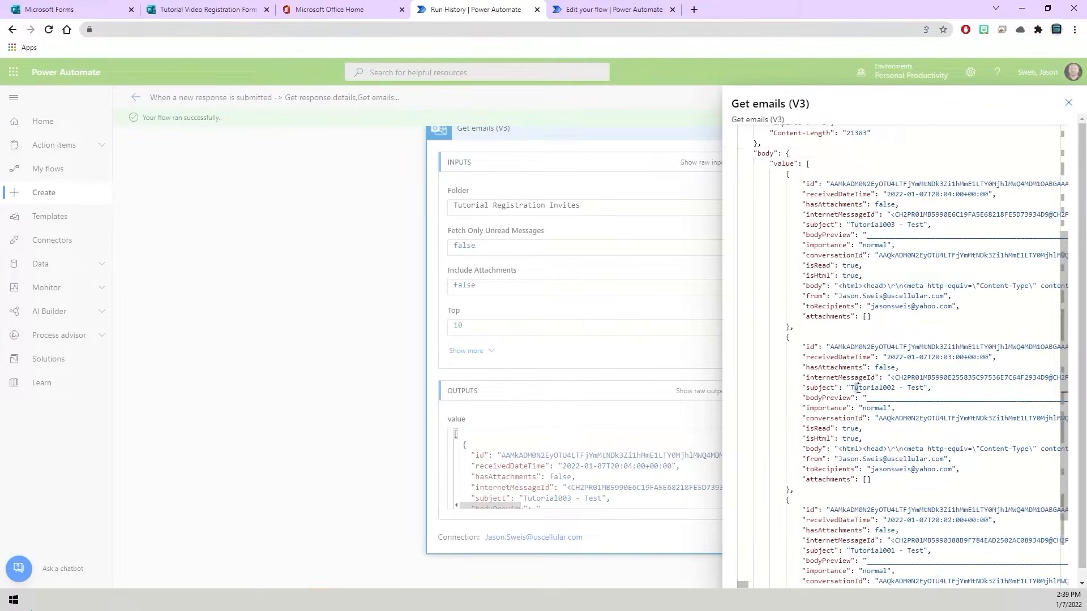
drag(851, 388, 924, 389)
key(ctrl+c)
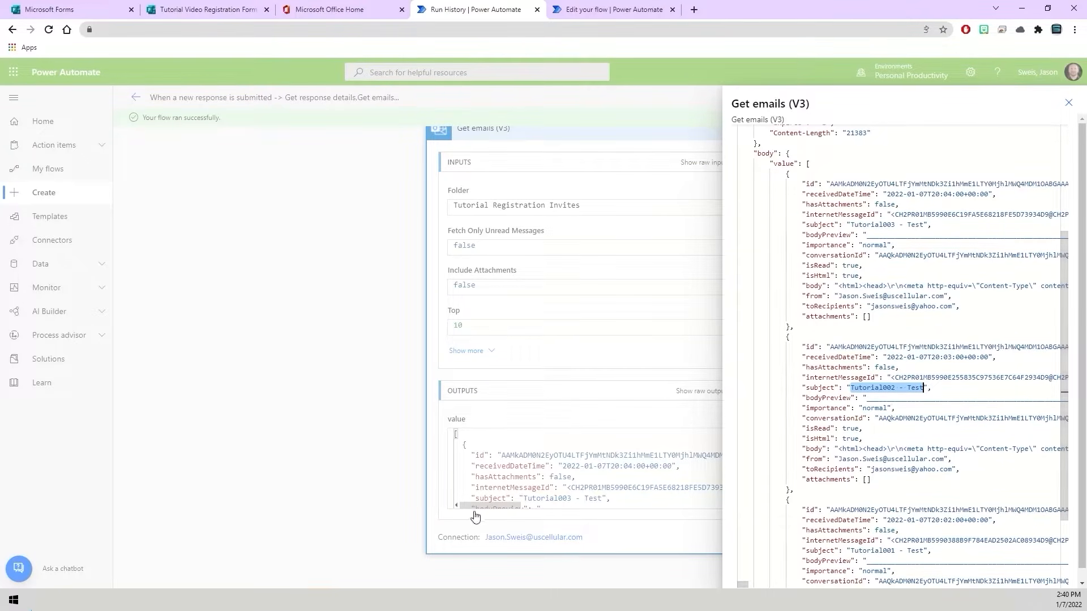
key(alt+Tab)
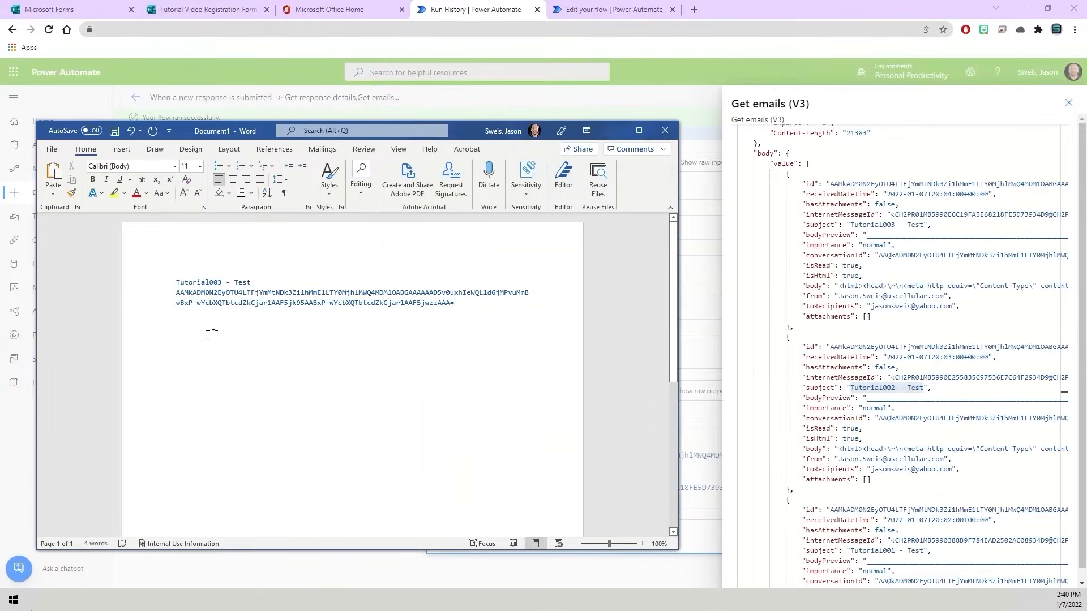
key(ctrl+v)
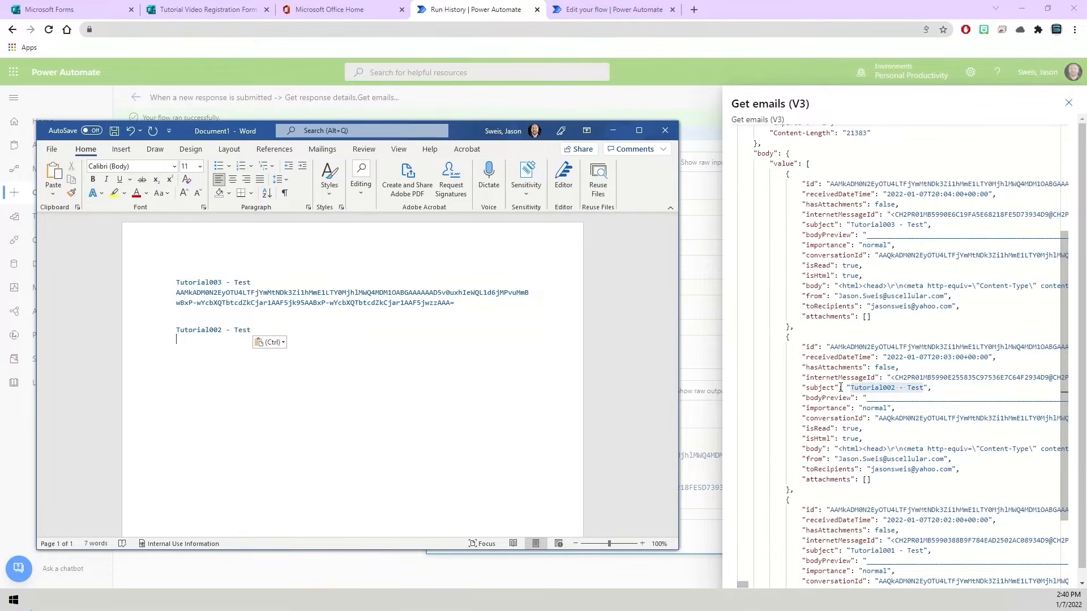
- Copy the full id value of the Tutorial002 - Test email into Word below its subject and add a blank line
click(876, 391)
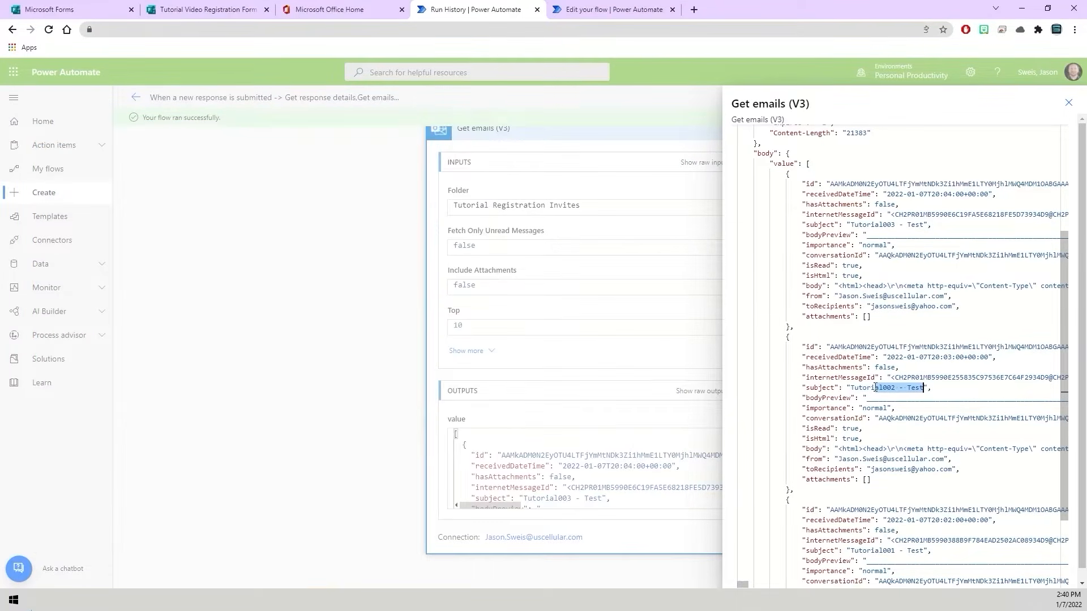
double_click(833, 347)
drag(866, 344, 1045, 348)
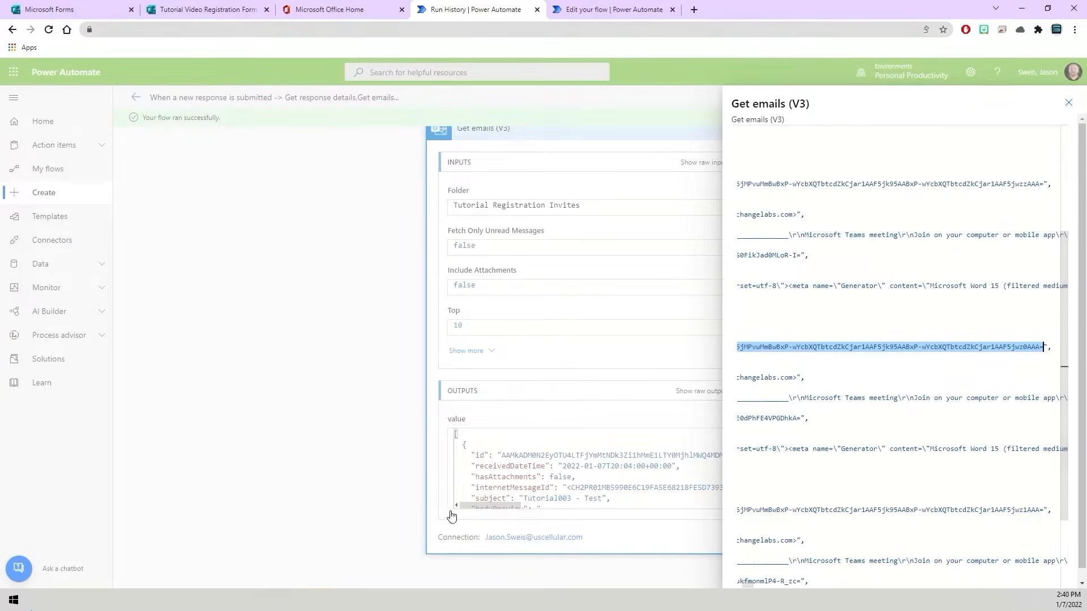
click(183, 600)
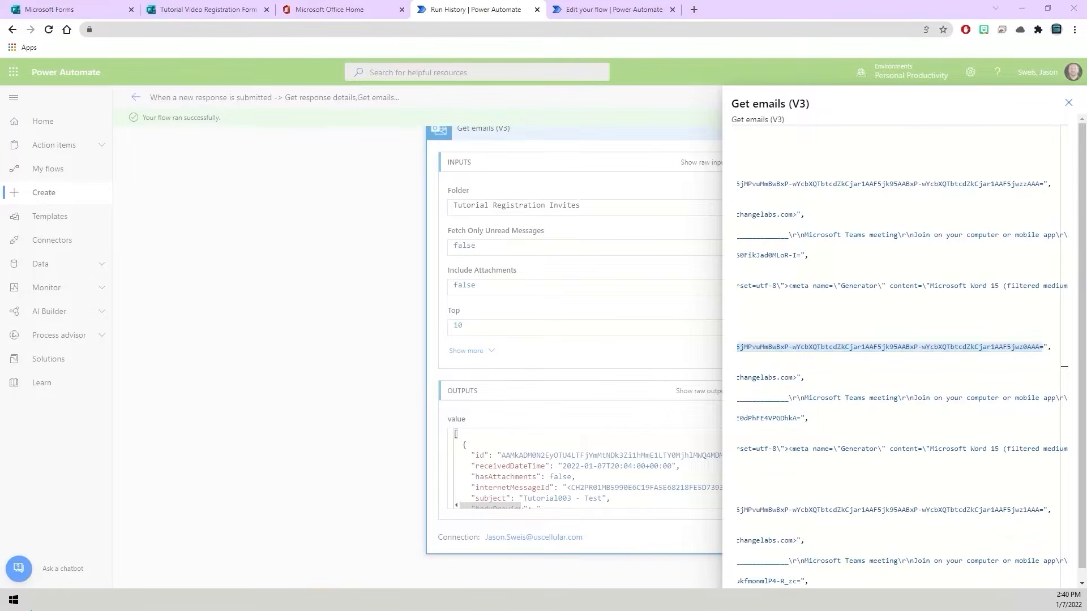
text(AAMkADM0N2EyOTU4LTFjYmMtNDk3Zi1hMmE1LTY0MjhlMWQ4MDM1OABGAAAAAAD5v0uxhIeWQL1d6jMPvuMmBwBxP-wYcbXQTbtcdZkCjar1AAF5jk95AABxP-wYcbXQTbtcdZkCjar1AAF5jwz0AAA=)
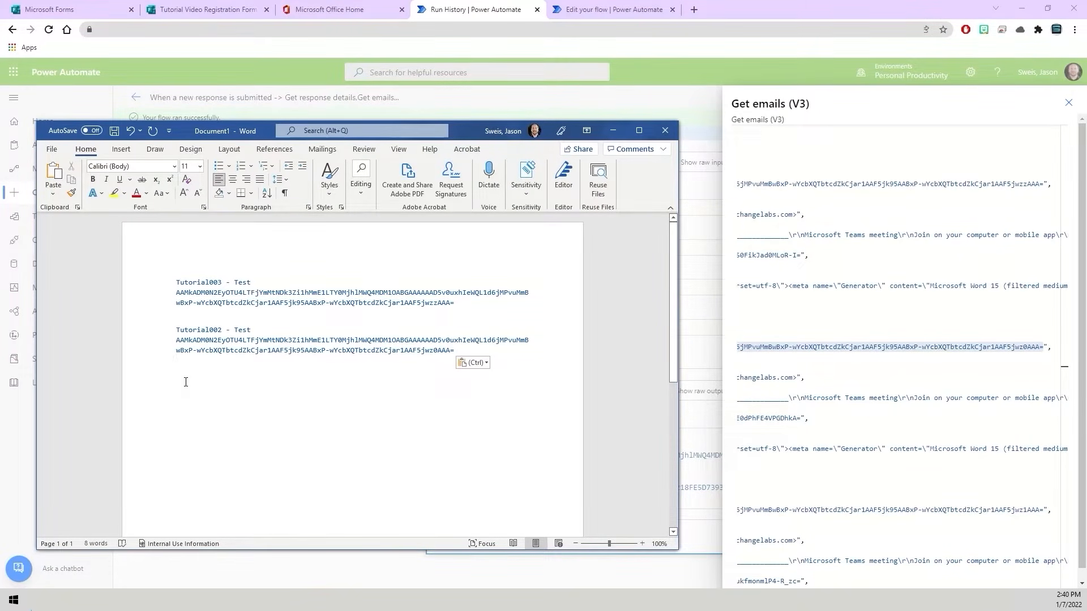
key(Return)
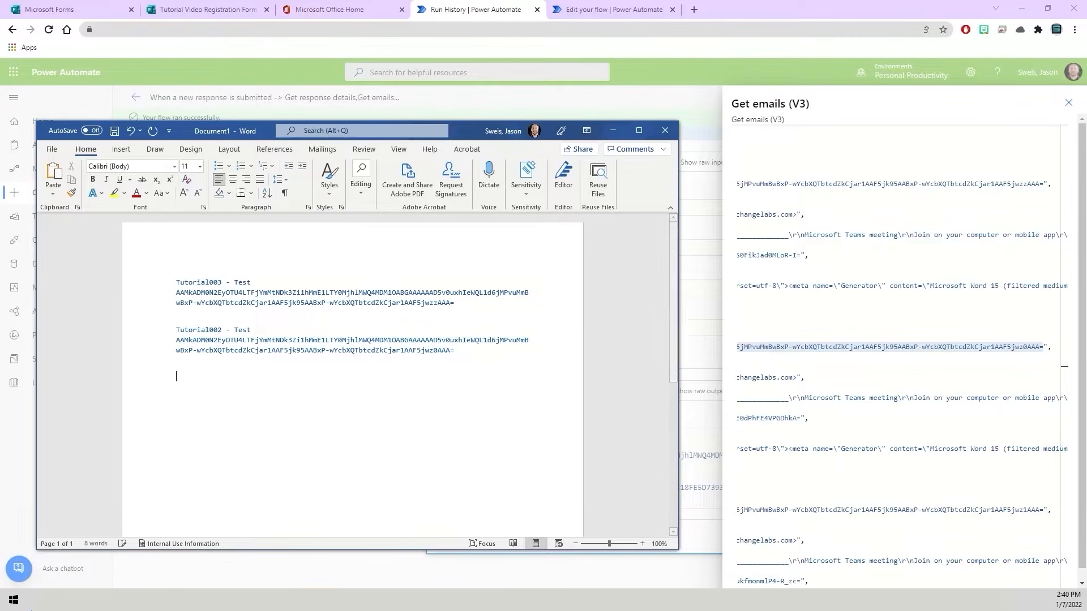
- Copy the subject "Tutorial001 - Test" from the raw outputs into Word, below the Tutorial002 entry
click(829, 450)
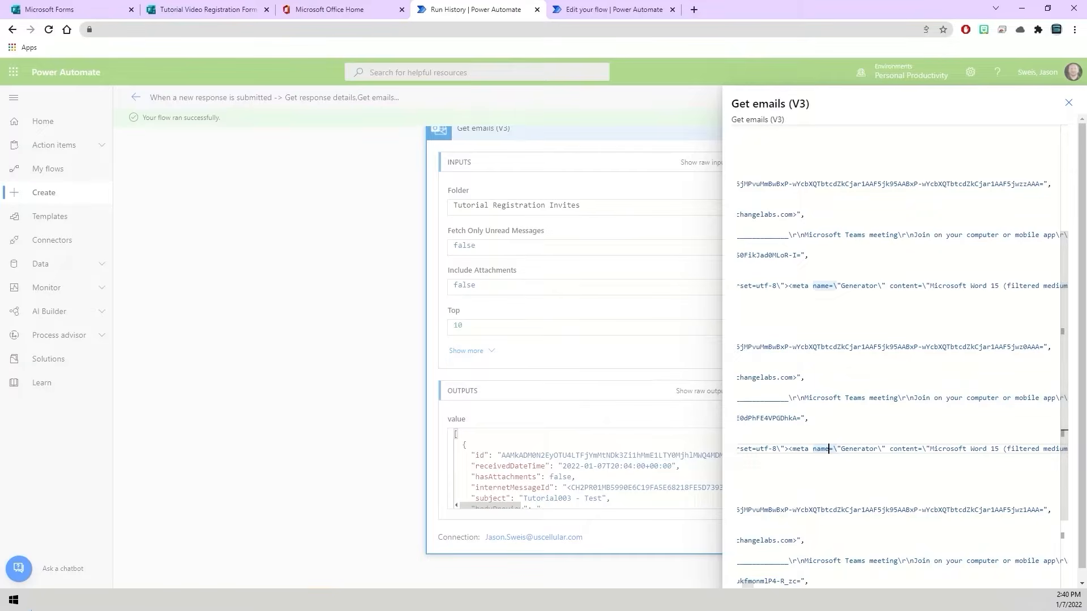
drag(749, 585, 742, 585)
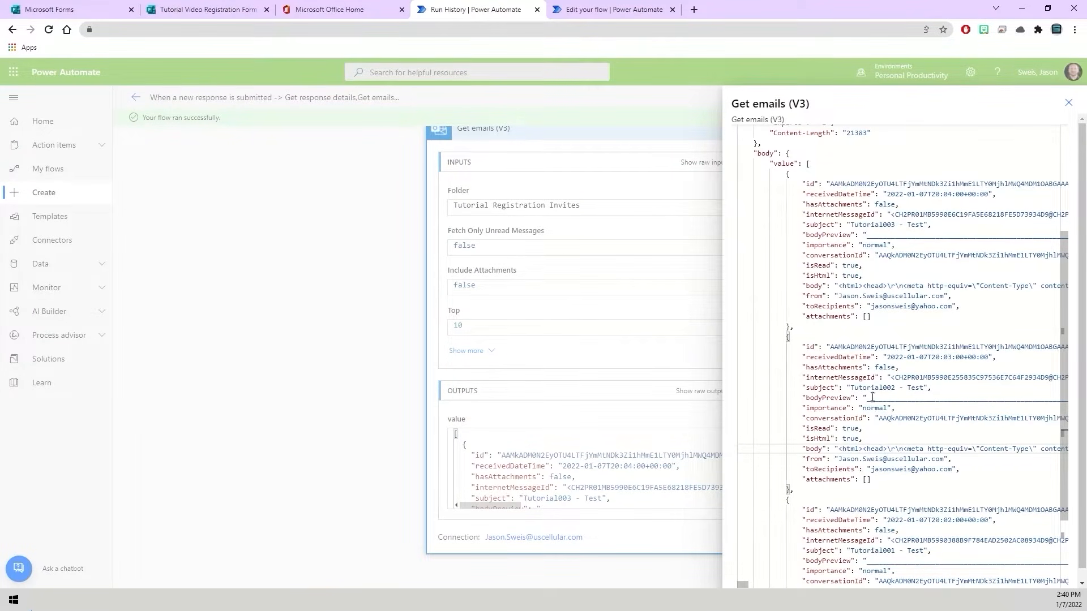
scroll(857, 452, down, 2)
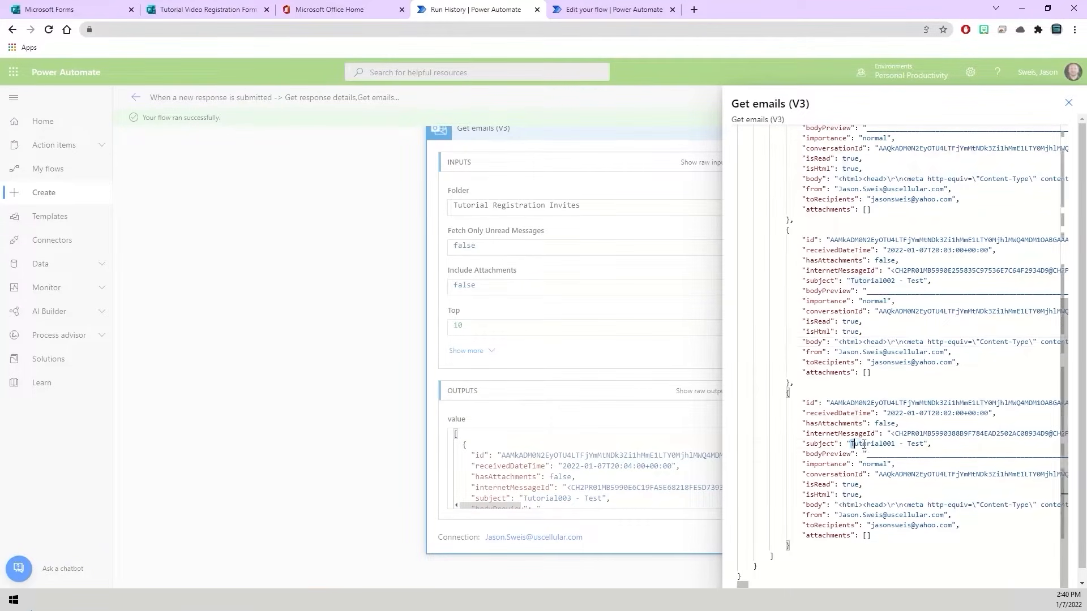
drag(851, 444, 925, 444)
key(ctrl+c)
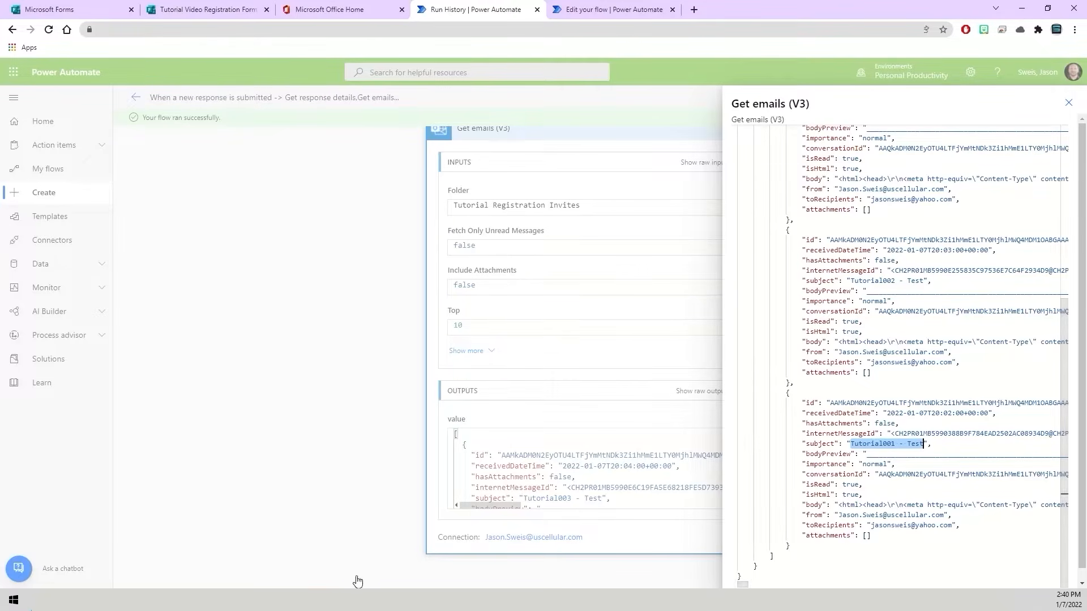
key(alt+Tab)
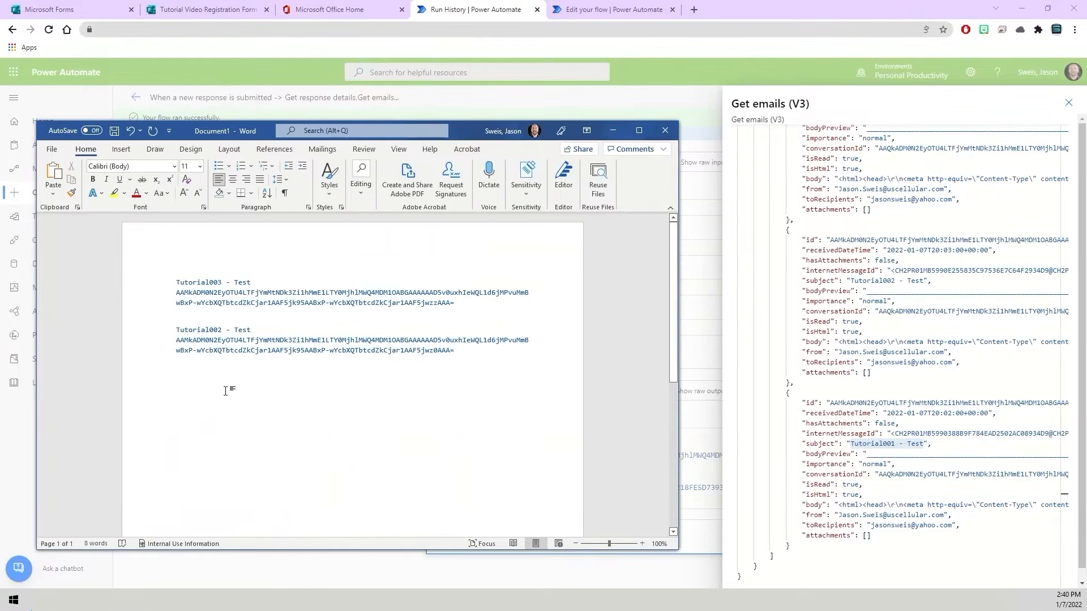
key(ctrl+v)
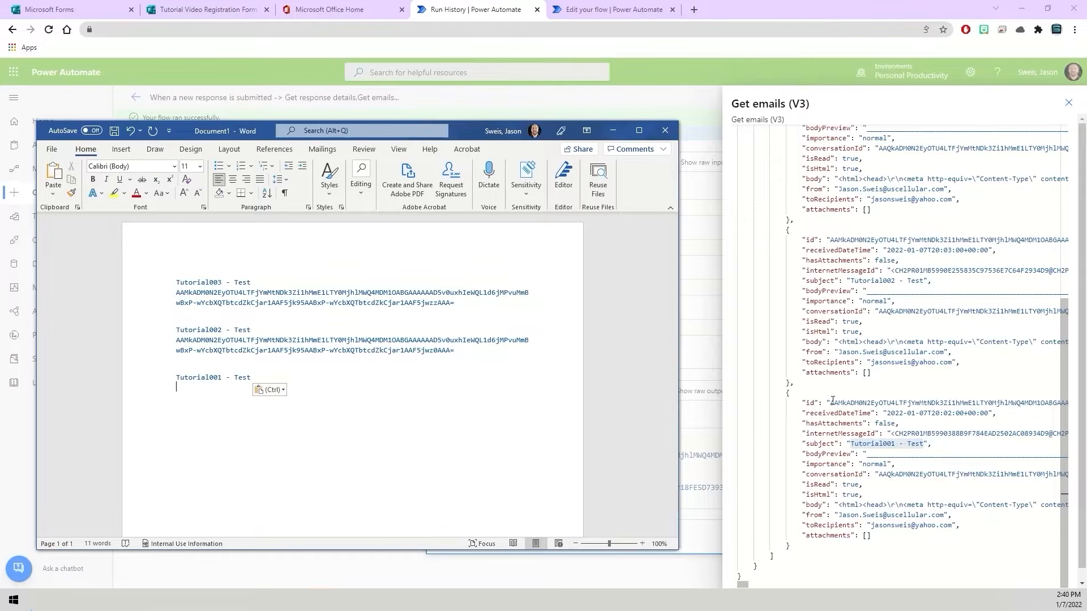
- Copy the full id value of the Tutorial001 - Test email into Word below its subject, then return to the flow run
drag(832, 401, 1043, 406)
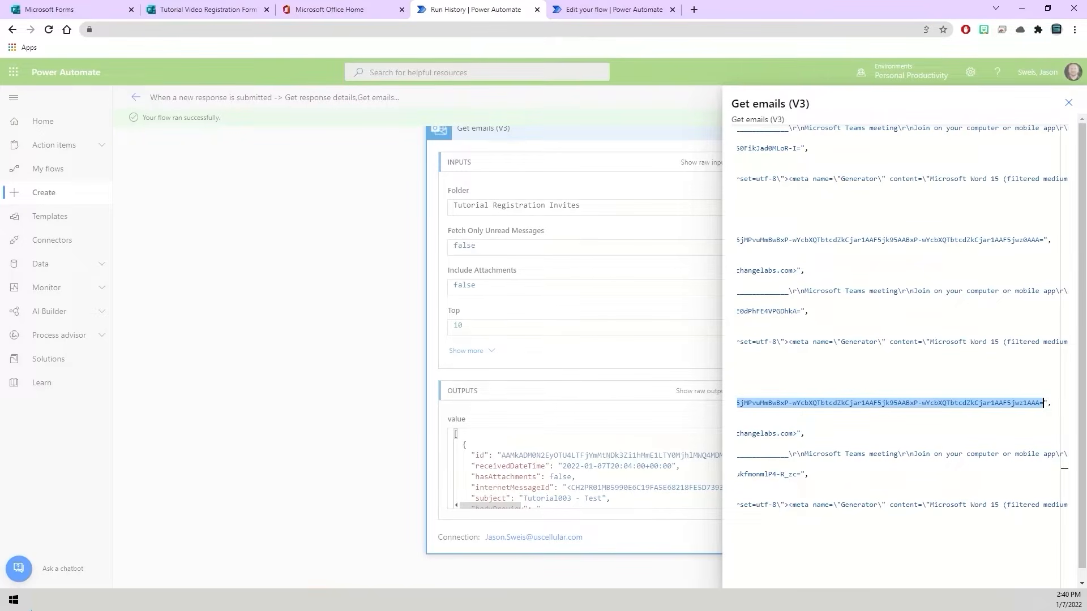
click(153, 600)
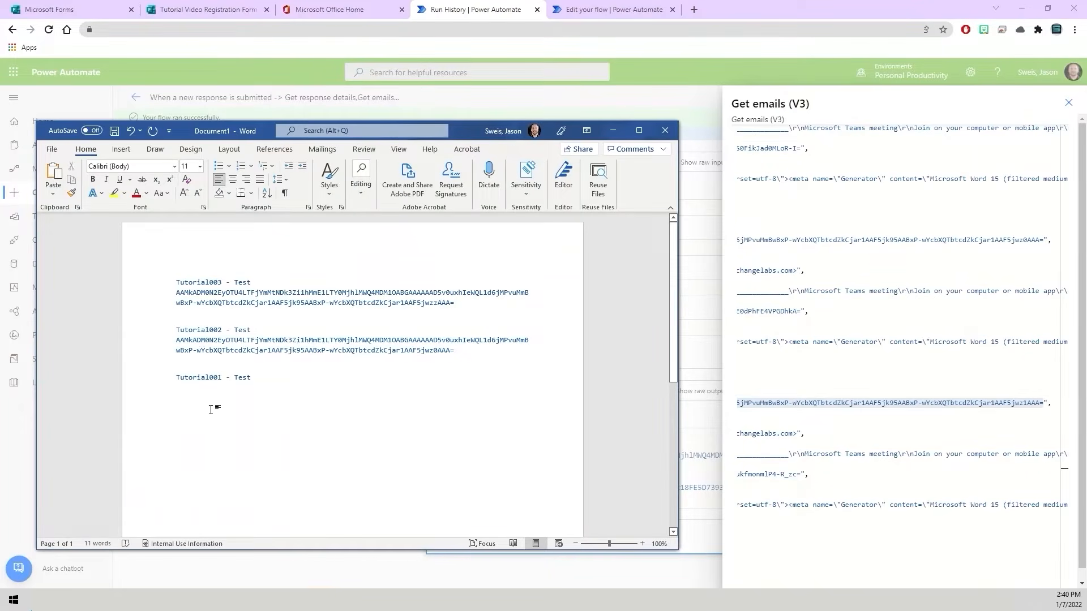
text(AAMkADM0N2EyOTU4LTFjYmMtNDk3Zi1hMmE1LTY0MjhlMWQ4MDM1OABGAAAAAAD5v0uxhIeWQL1d6jMPvuMmBwBxP-wYcbXQTbtcdZkCjar1AAF5jk95AABxP-wYcbXQTbtcdZkCjar1AAF5jwz1AAA=)
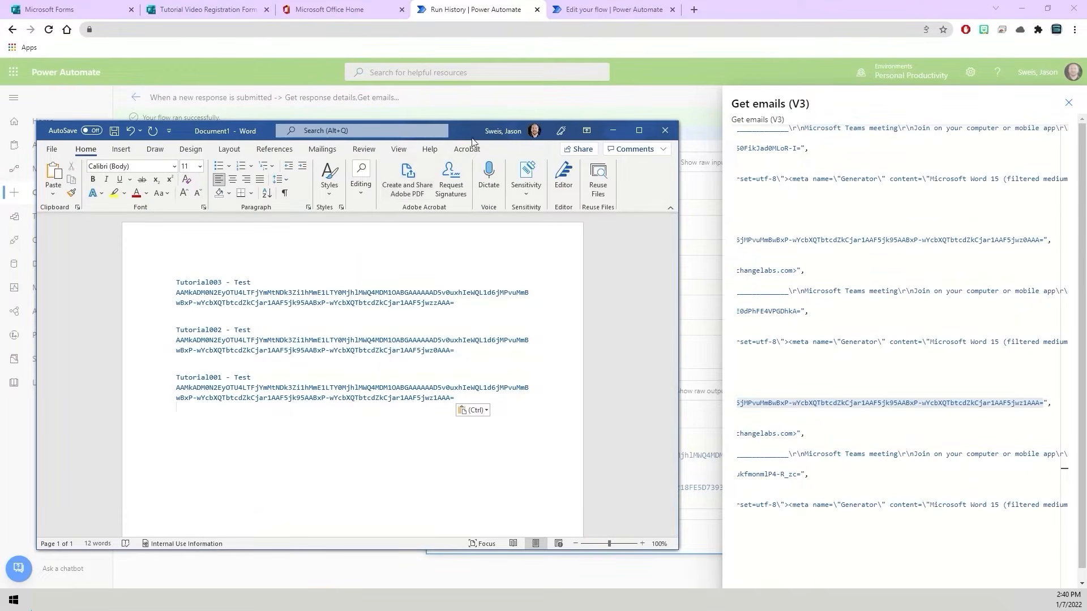
drag(470, 139, 0, 190)
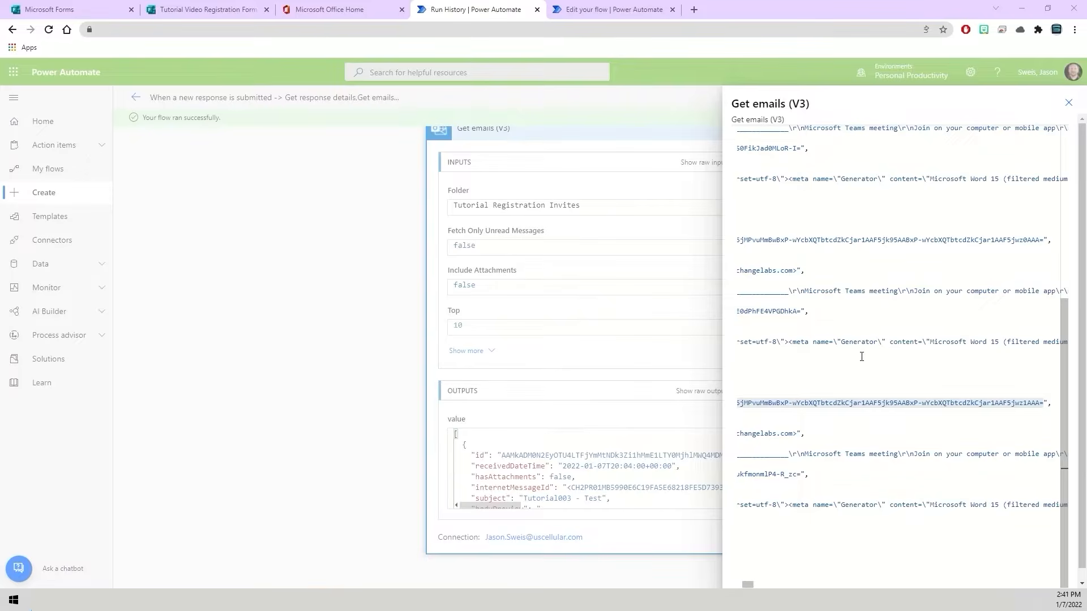
- Close the raw outputs, collapse the Get emails (V3) details and open the flow for editing
click(380, 447)
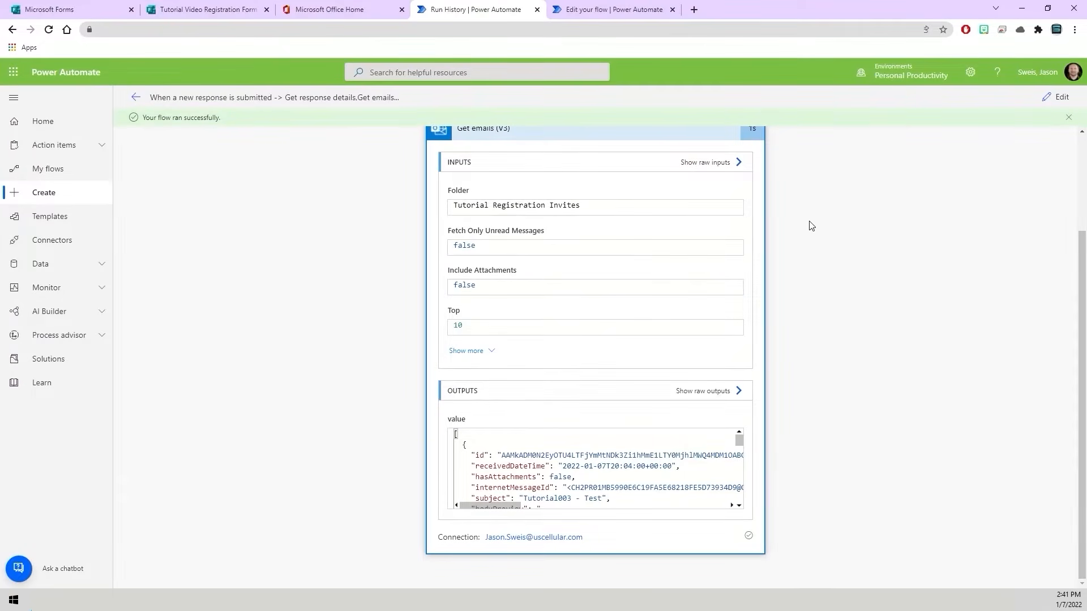
scroll(804, 229, up, 2)
click(529, 253)
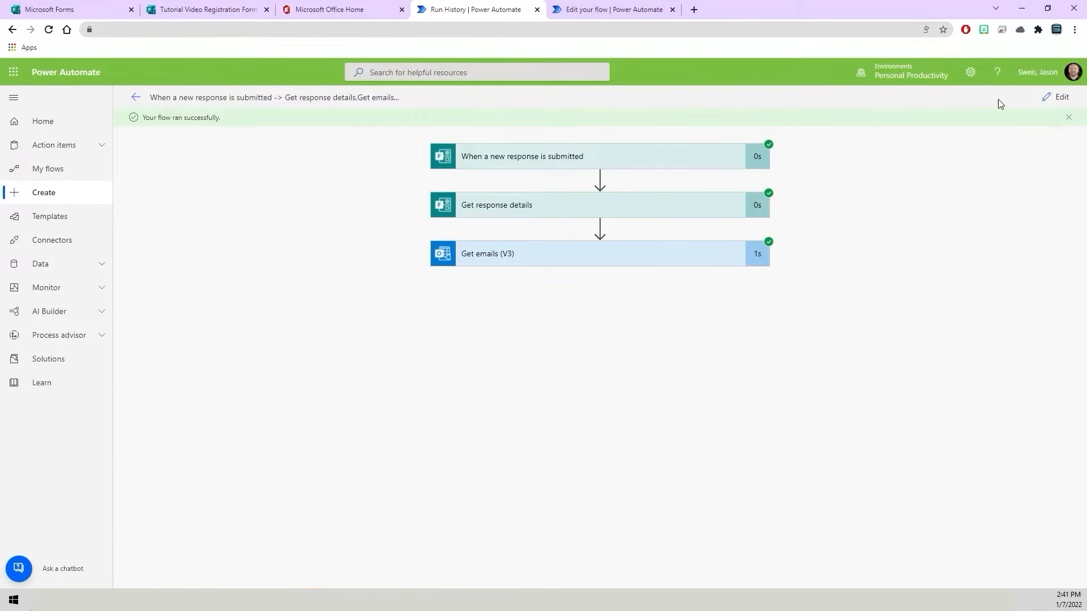
click(1060, 100)
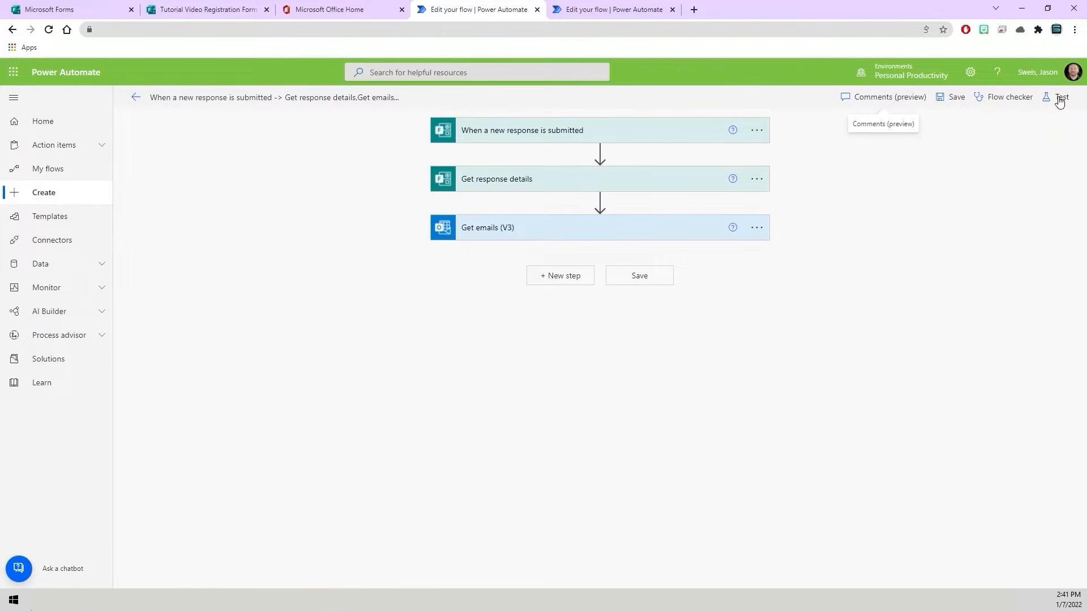
- Add a Condition control action after Get emails (V3)
click(556, 281)
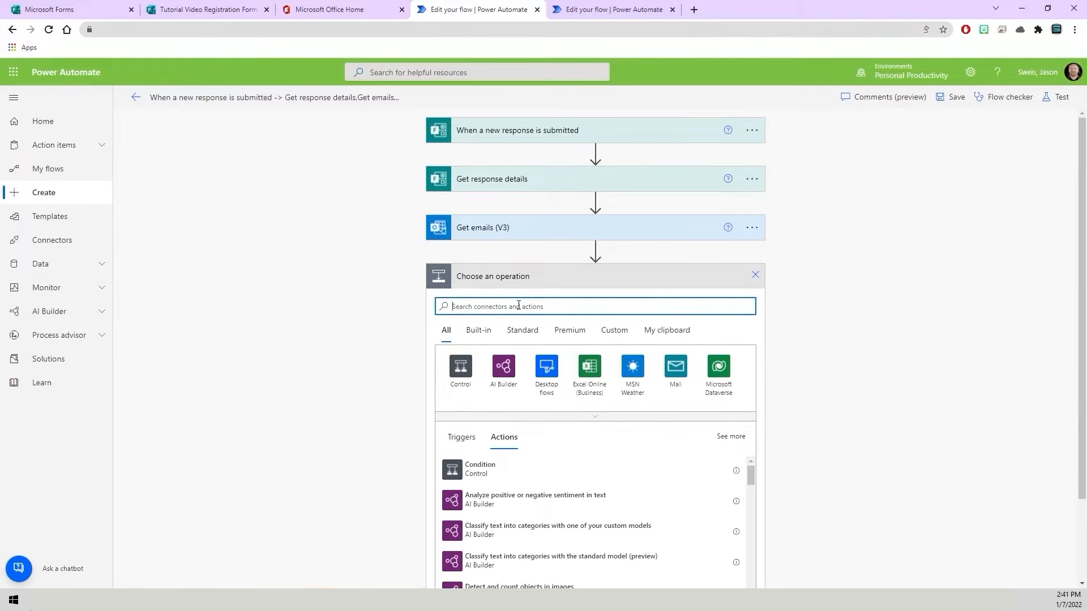
text(Condition)
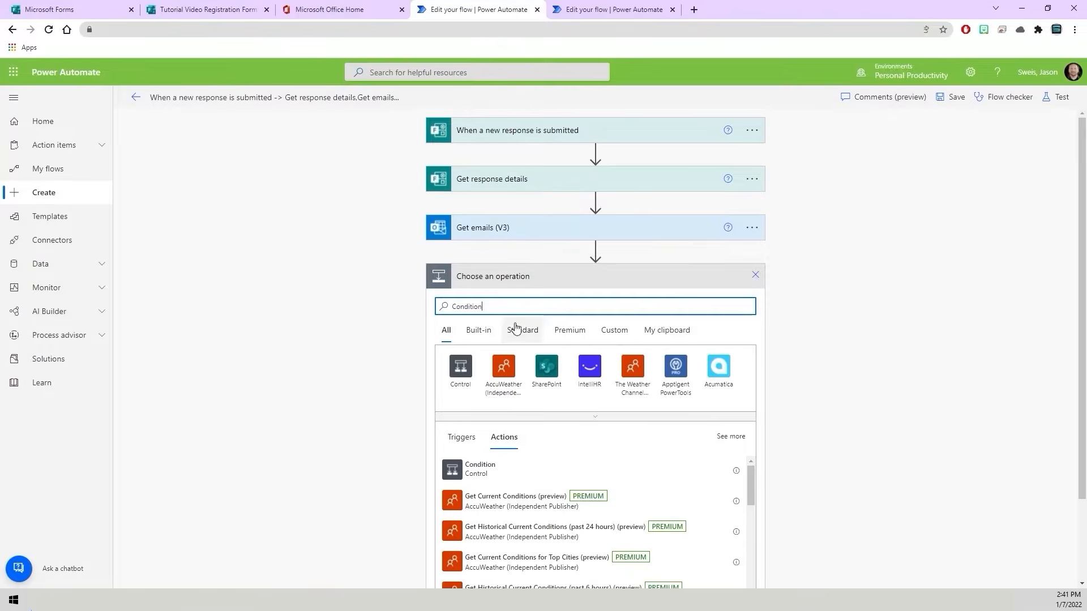
click(486, 477)
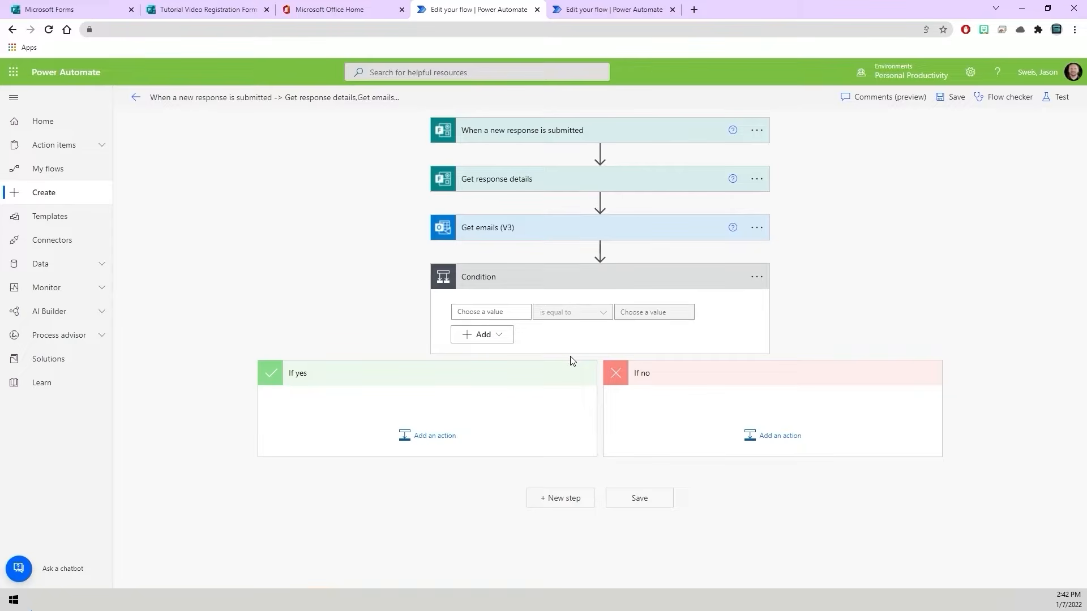
- Collapse the new condition and rename it "Condition - Tutorial001"
click(479, 279)
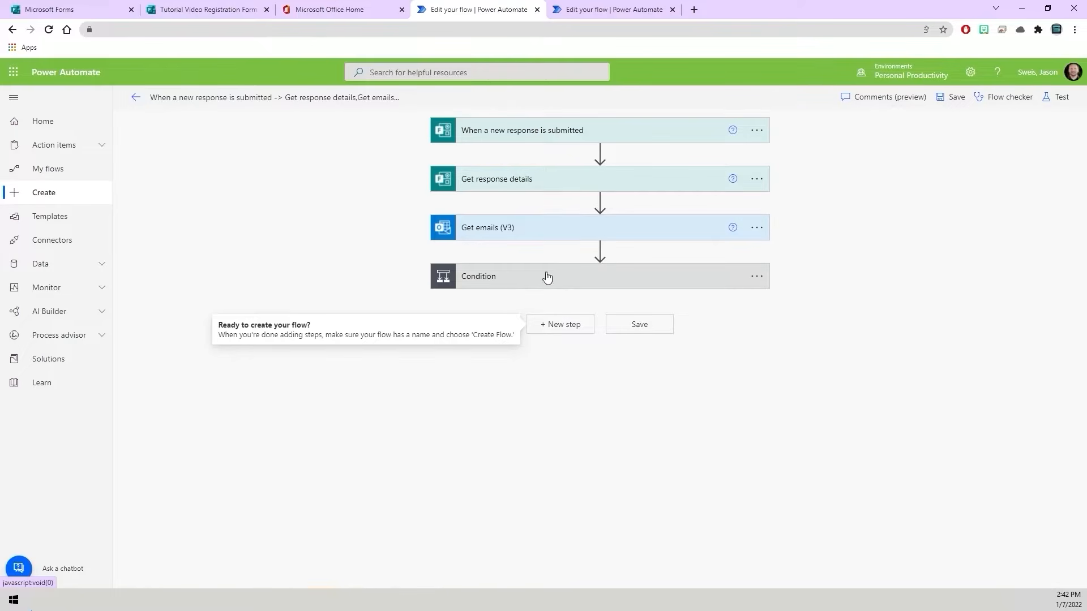
click(756, 278)
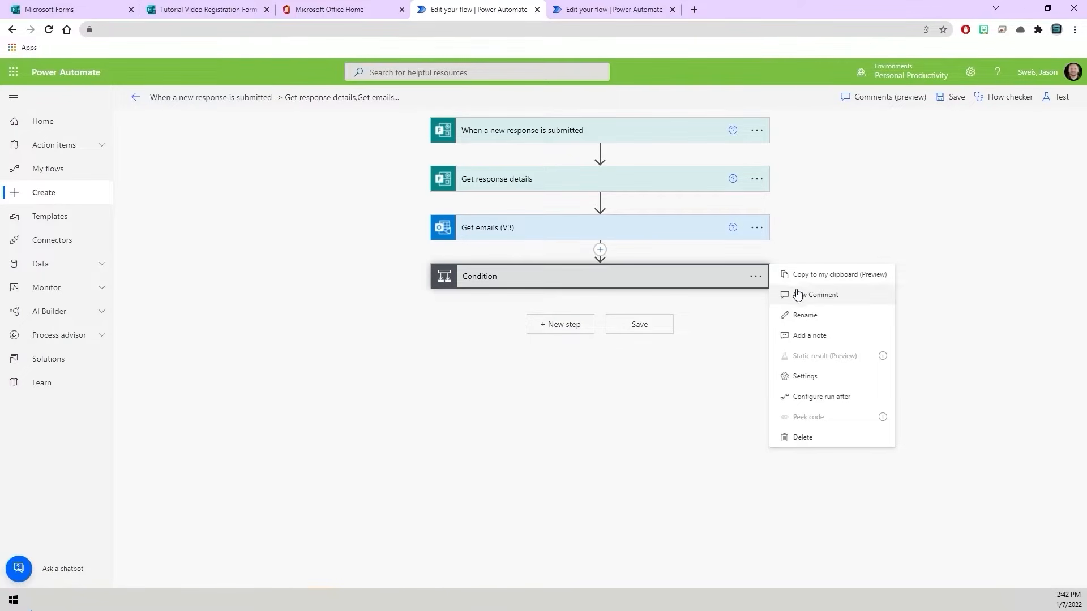
click(809, 316)
click(521, 277)
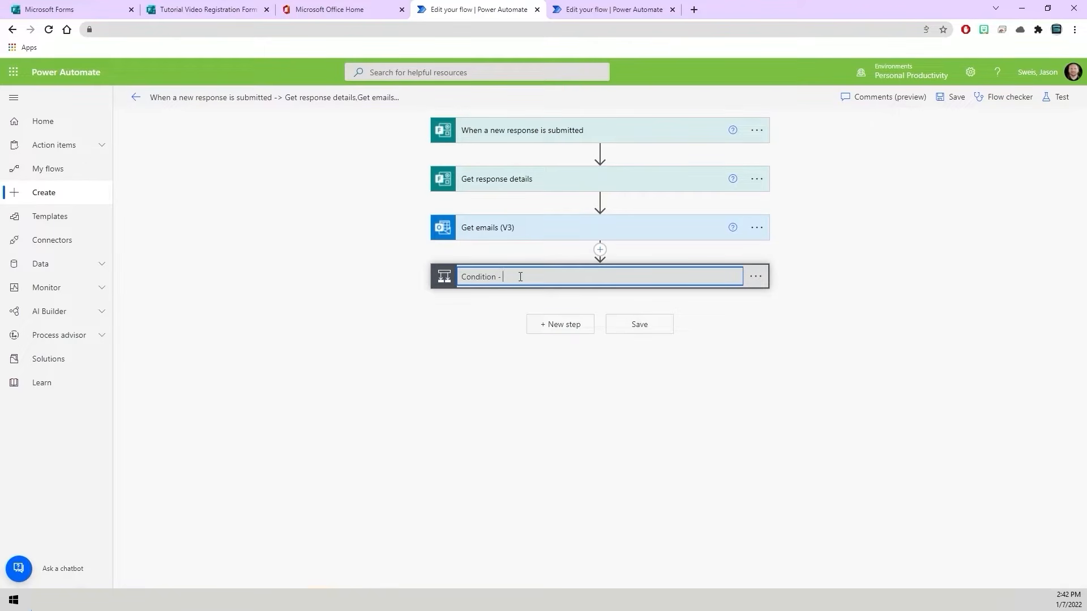
text(- Tutorial001)
click(768, 309)
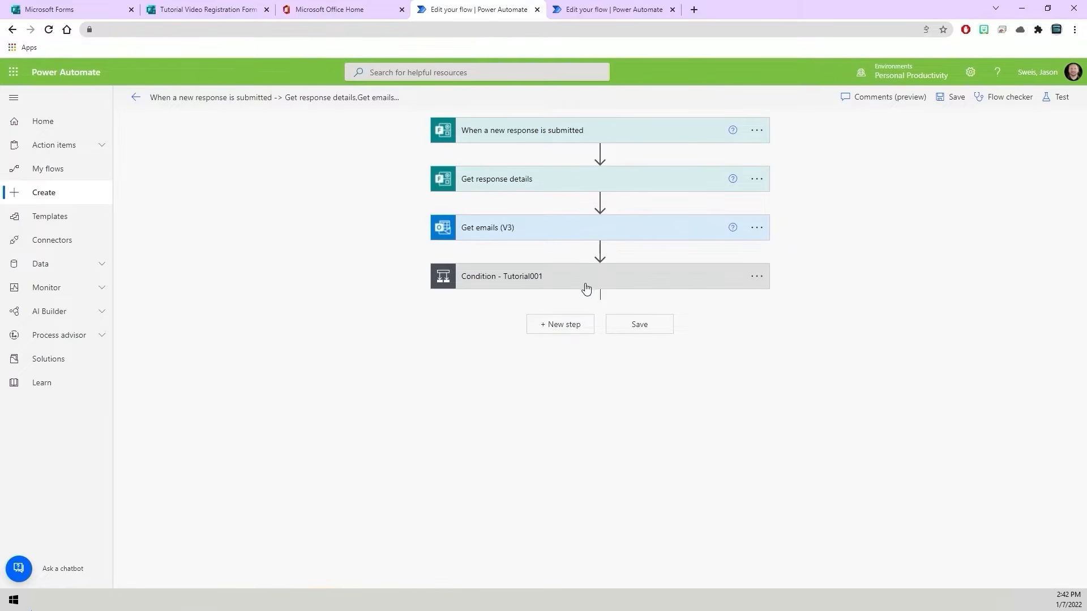
- Expand the Tutorial001 condition and set its first value to the form answer "Which Tutorial Video Event Would You Like to Attend?"
click(544, 278)
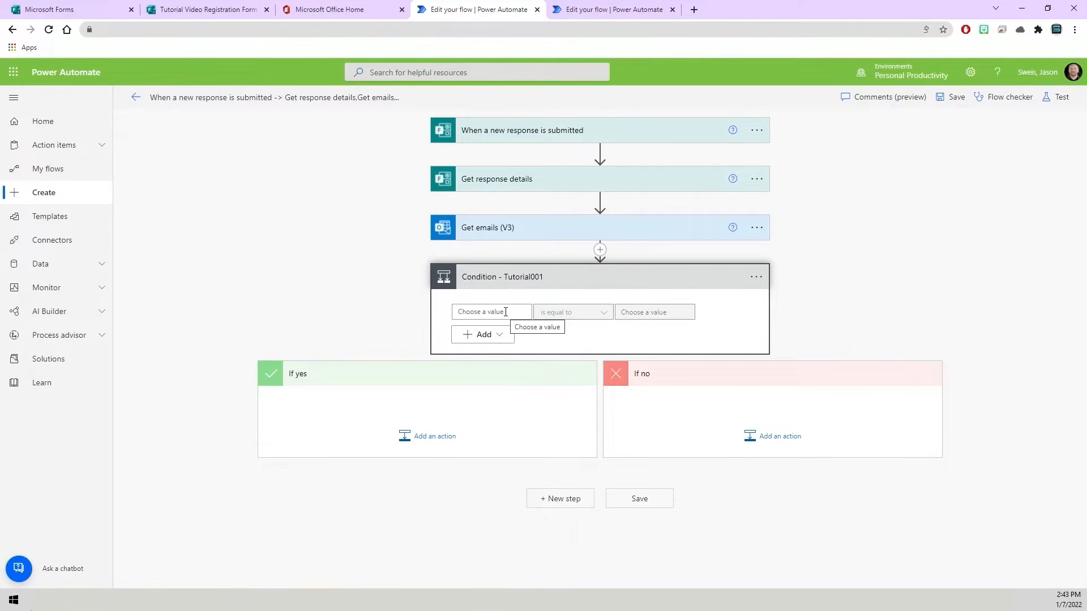
click(505, 312)
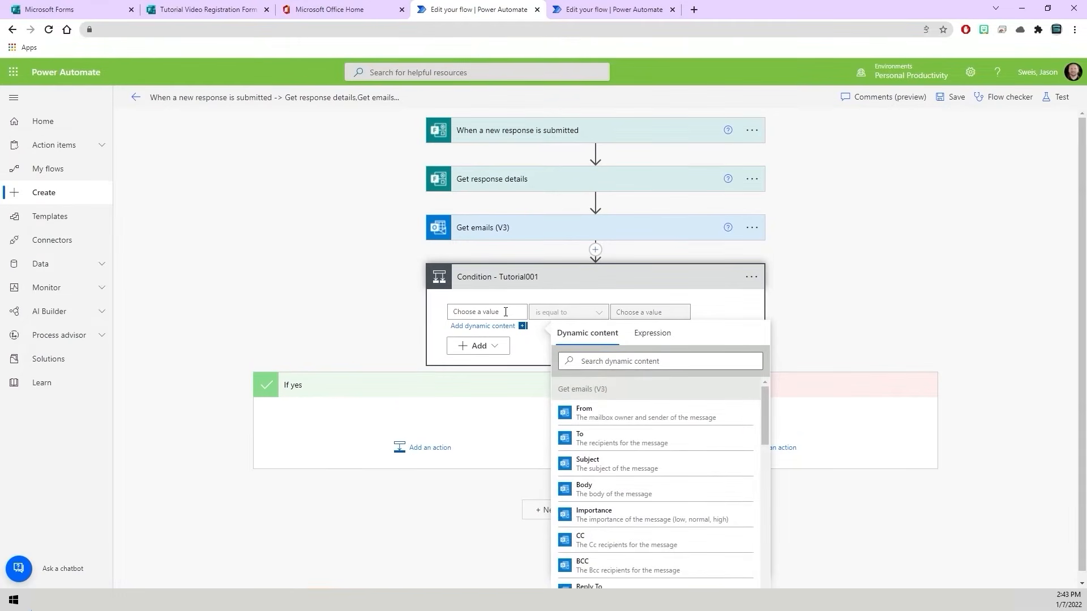
click(600, 365)
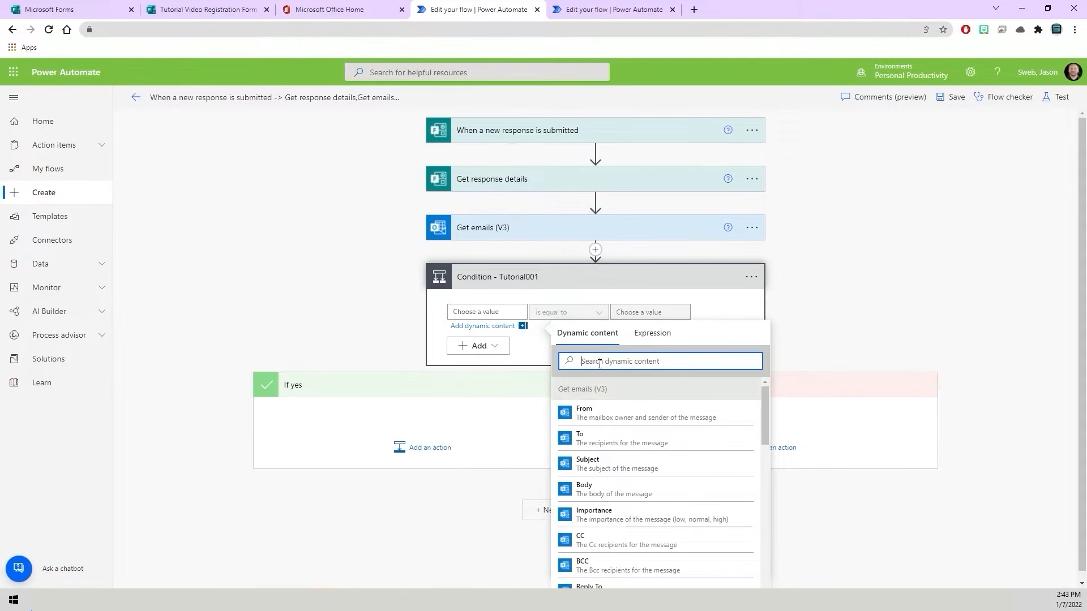
text(Which)
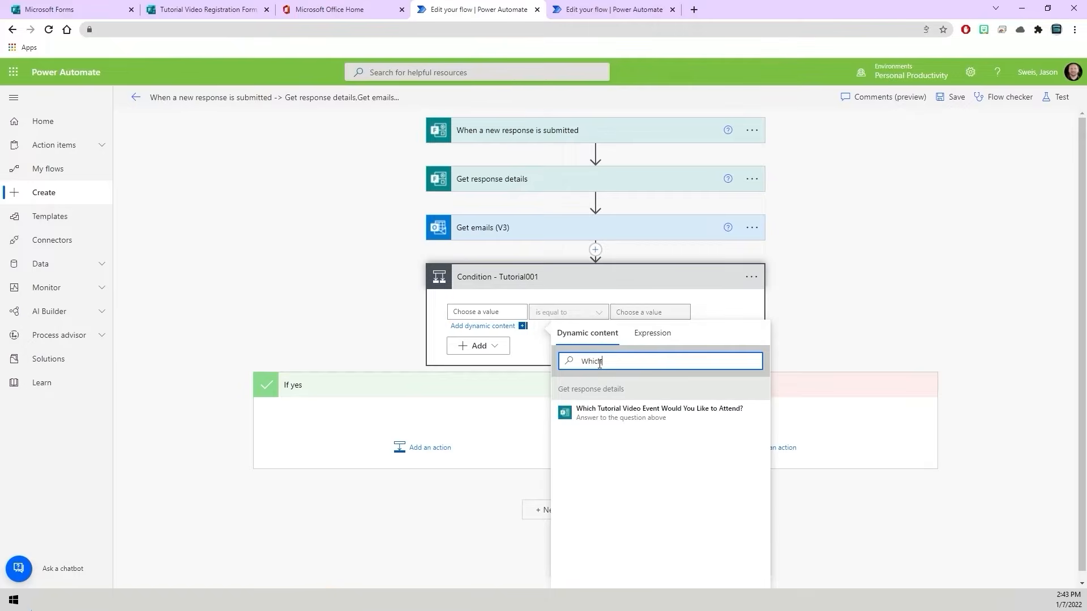
click(673, 419)
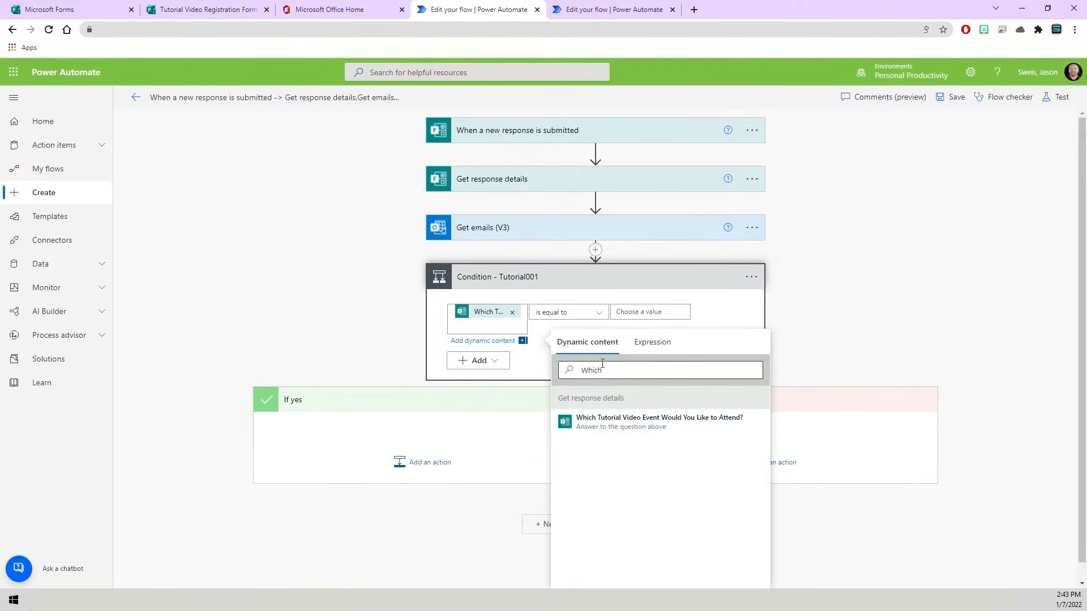
- Set the condition's operator to "contains" and its comparison value to Tutorial001
click(587, 314)
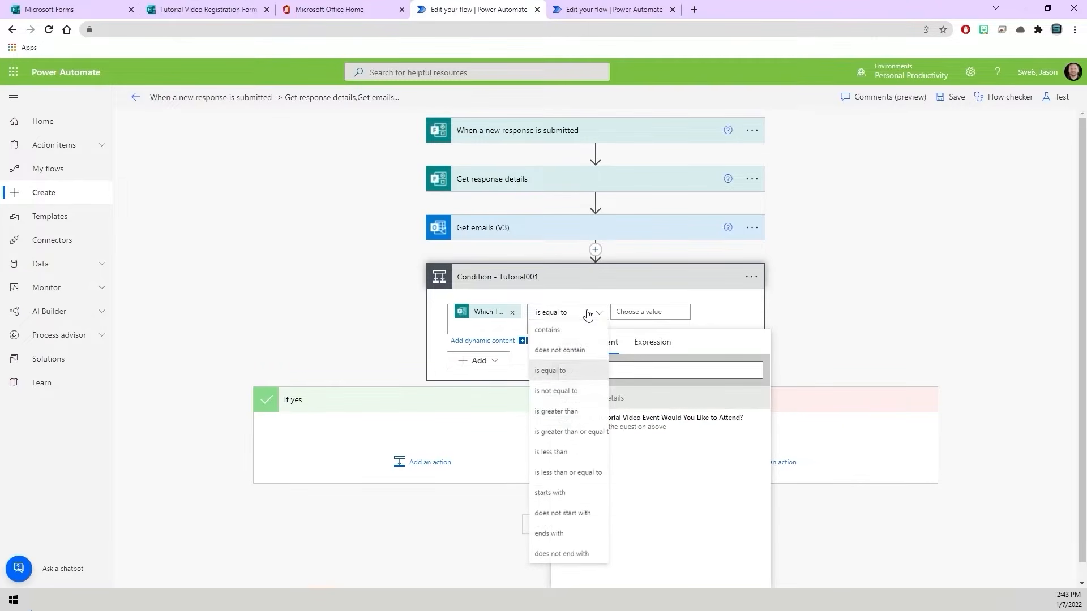
click(593, 329)
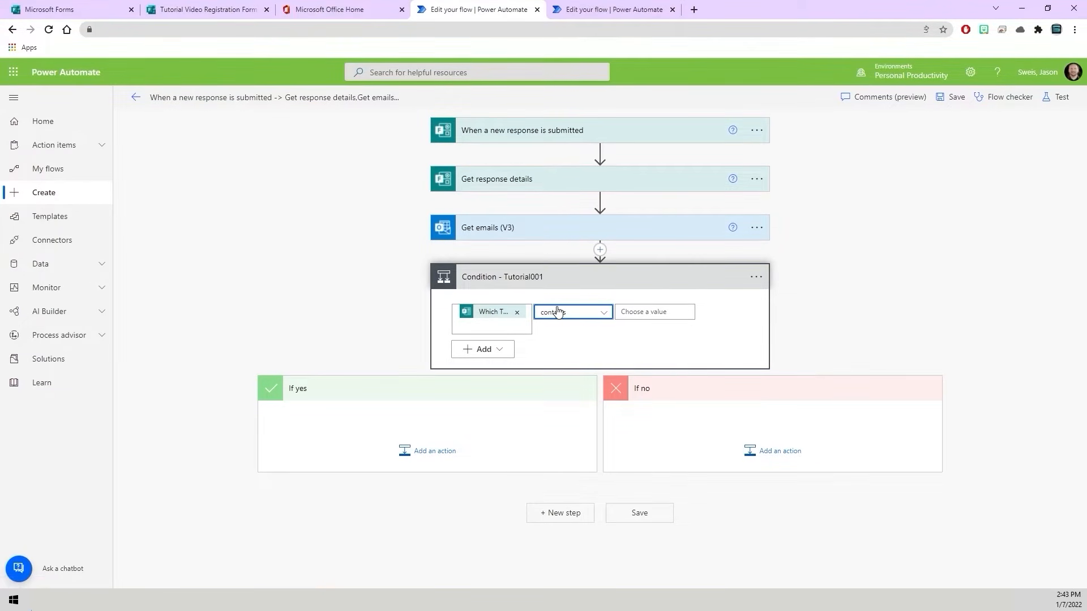
click(654, 313)
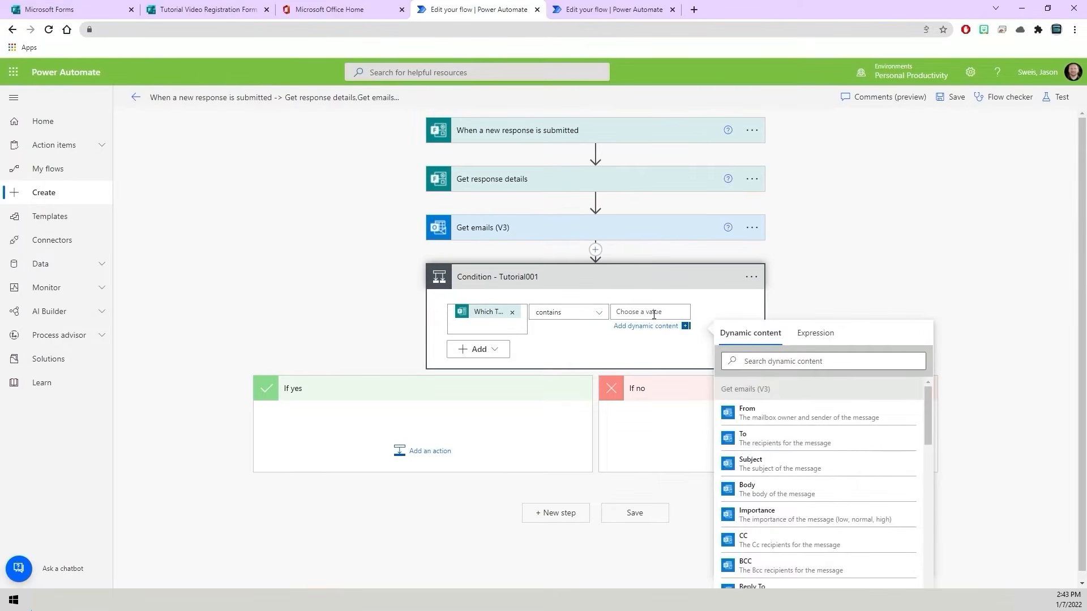
text(Tutorial001)
click(647, 352)
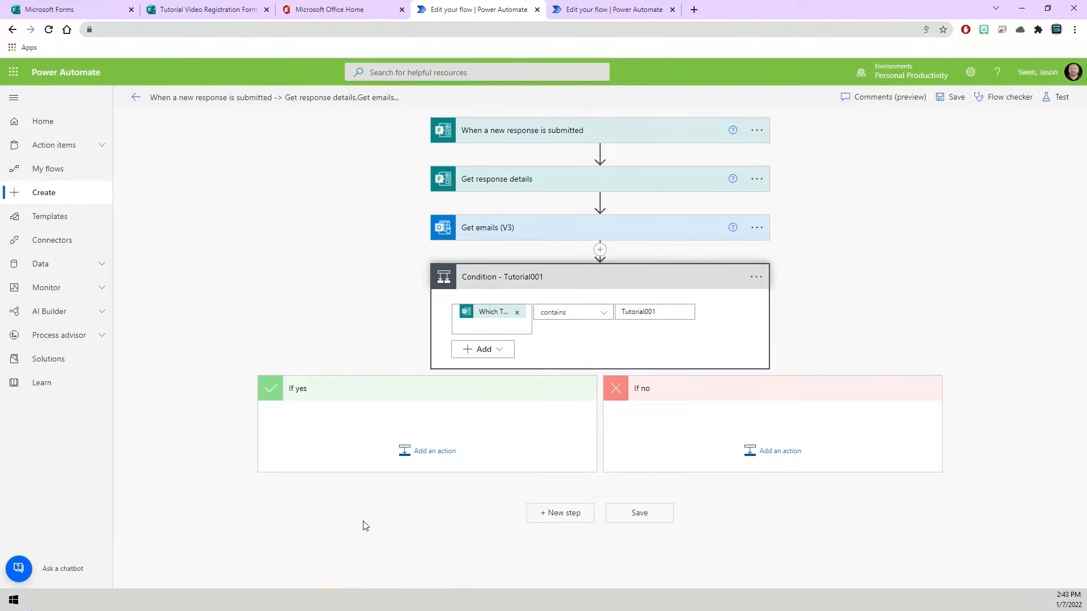
- Compare the tutorial choices in the registration form with the condition's Tutorial001 value
click(214, 12)
double_click(658, 312)
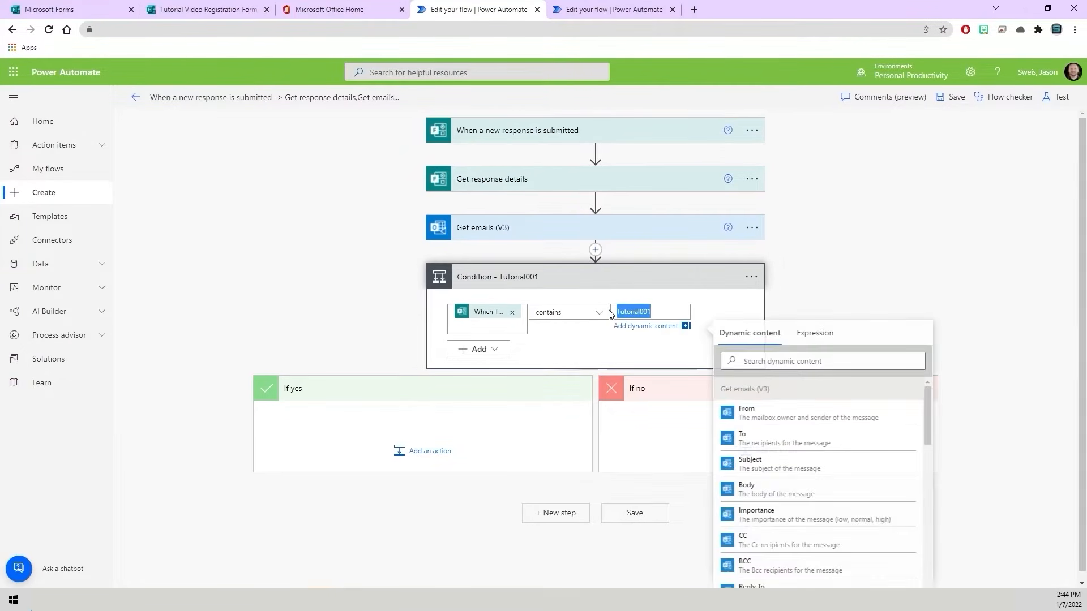
click(599, 356)
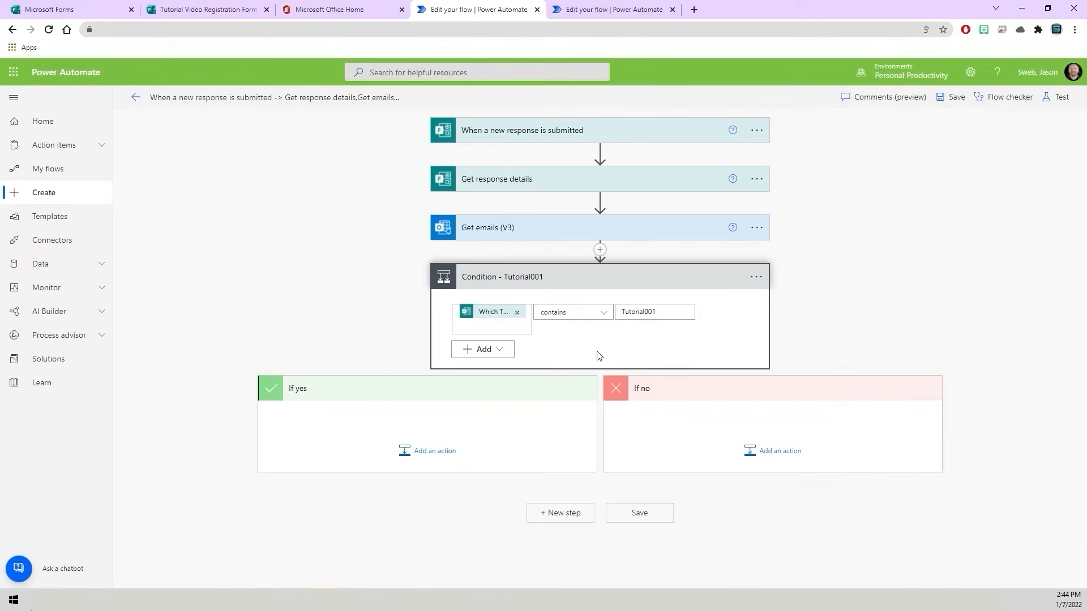
- Add an Office 365 Outlook "Forward an email (V2)" action to the If yes branch of the Tutorial001 condition
click(431, 451)
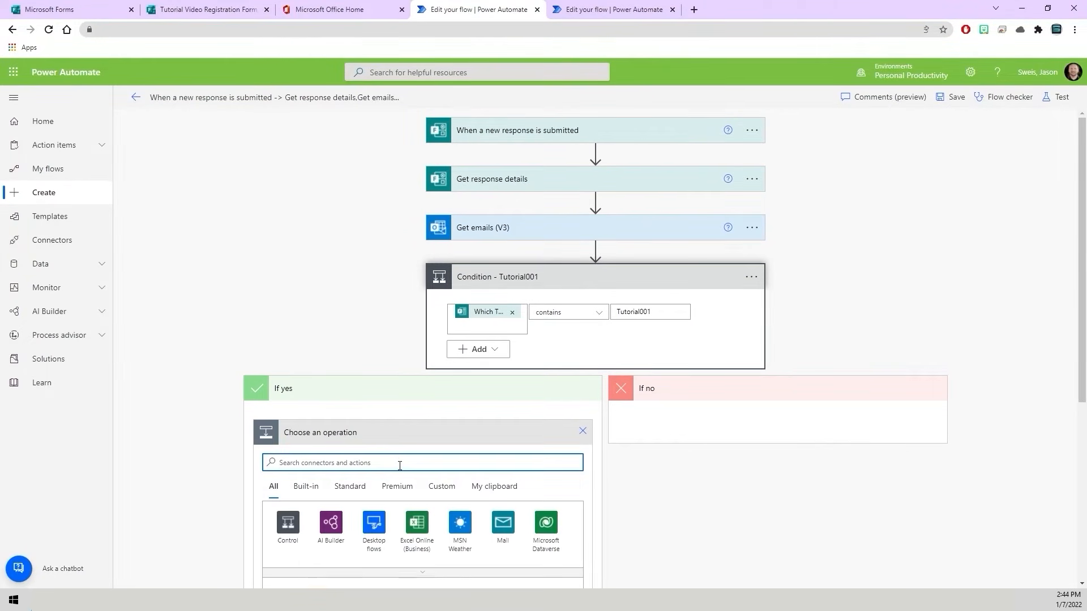
scroll(430, 415, down, 2)
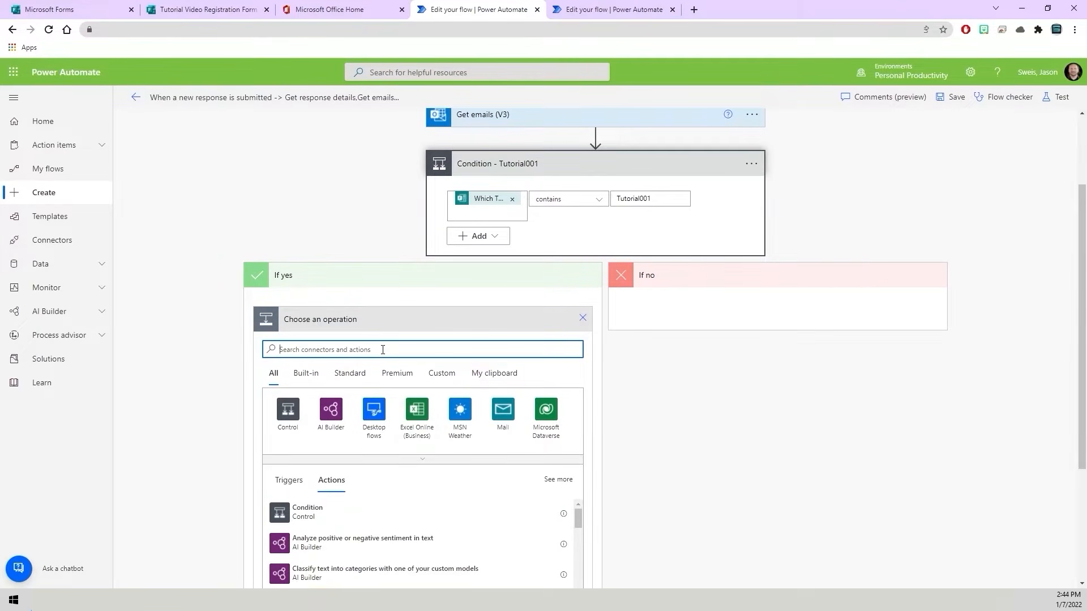
text(For)
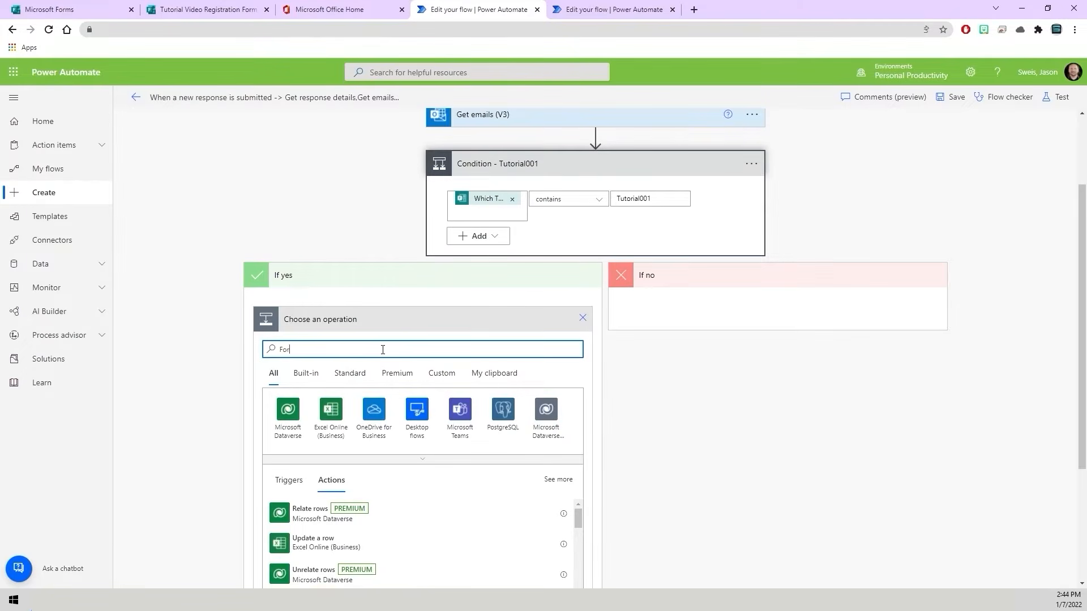
text(ward  Email)
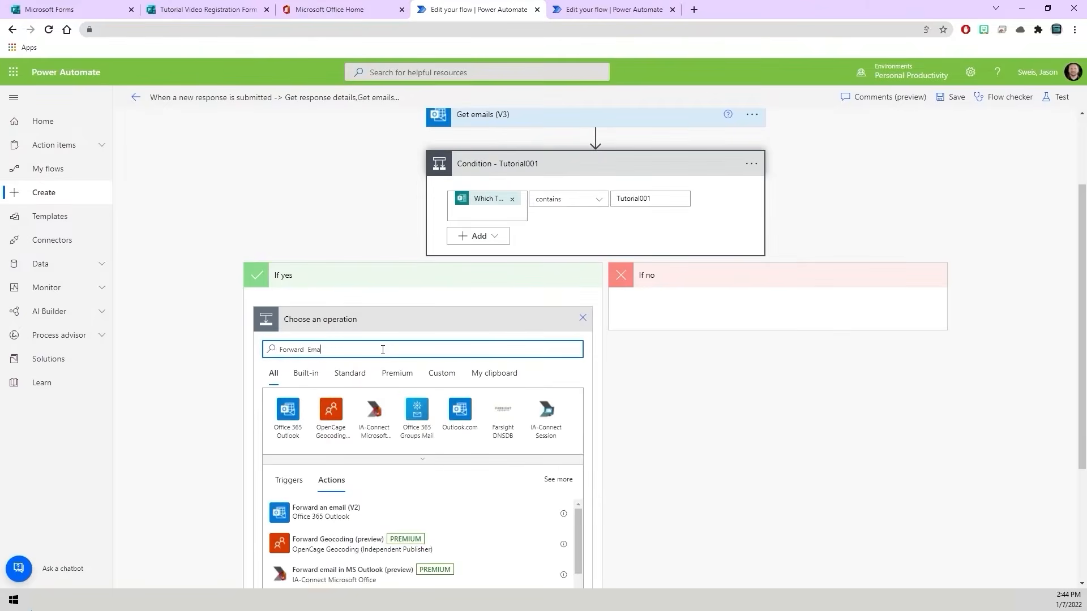
click(361, 522)
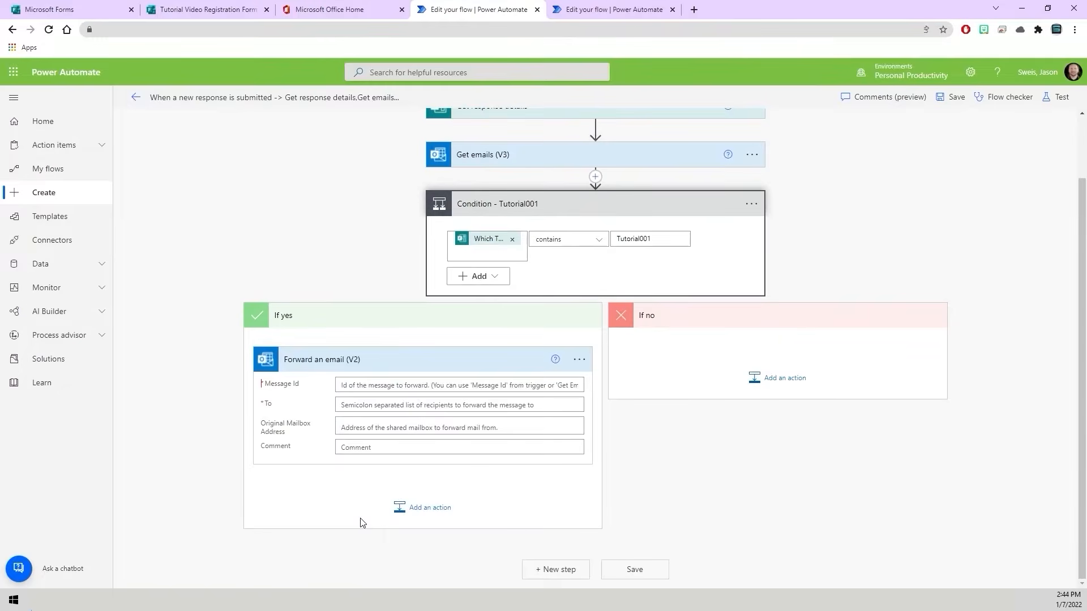
- Copy the Tutorial001 - Test message id from the Word document into the forward action's Message Id
click(356, 386)
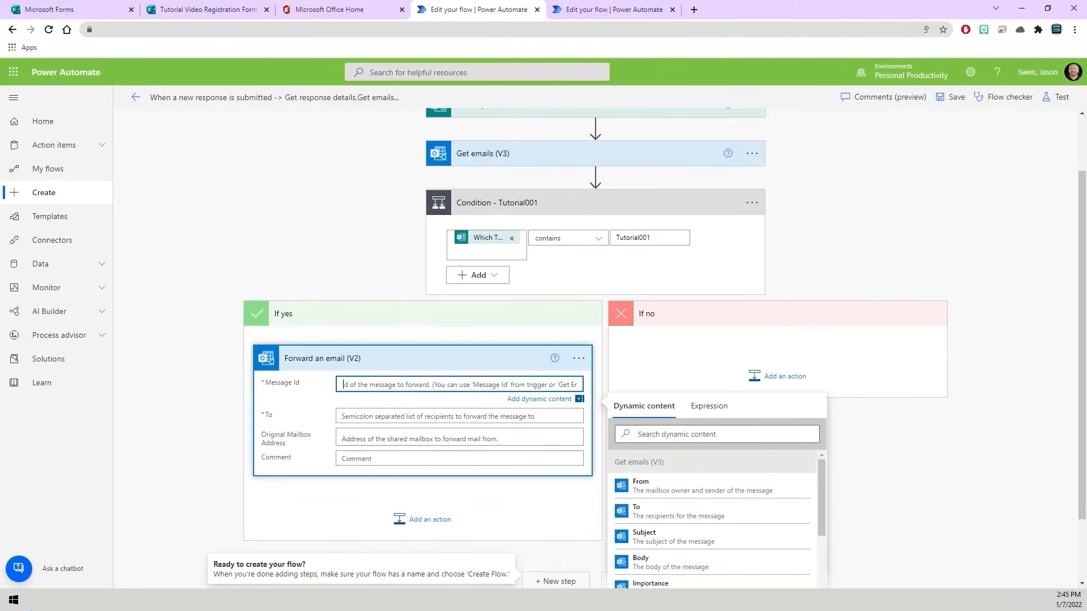
key(alt+Tab)
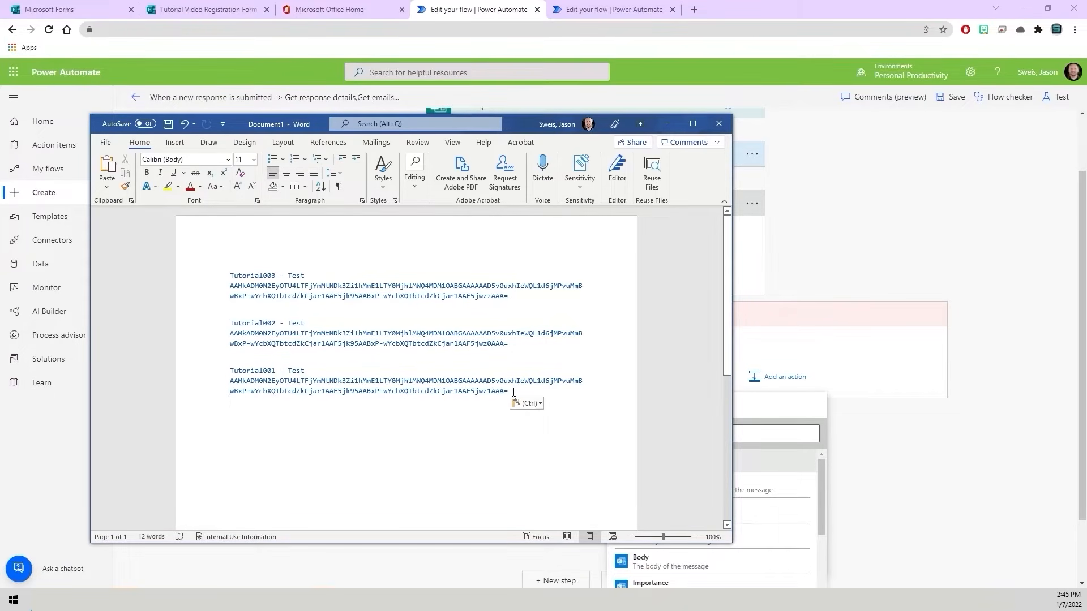
drag(509, 391, 230, 382)
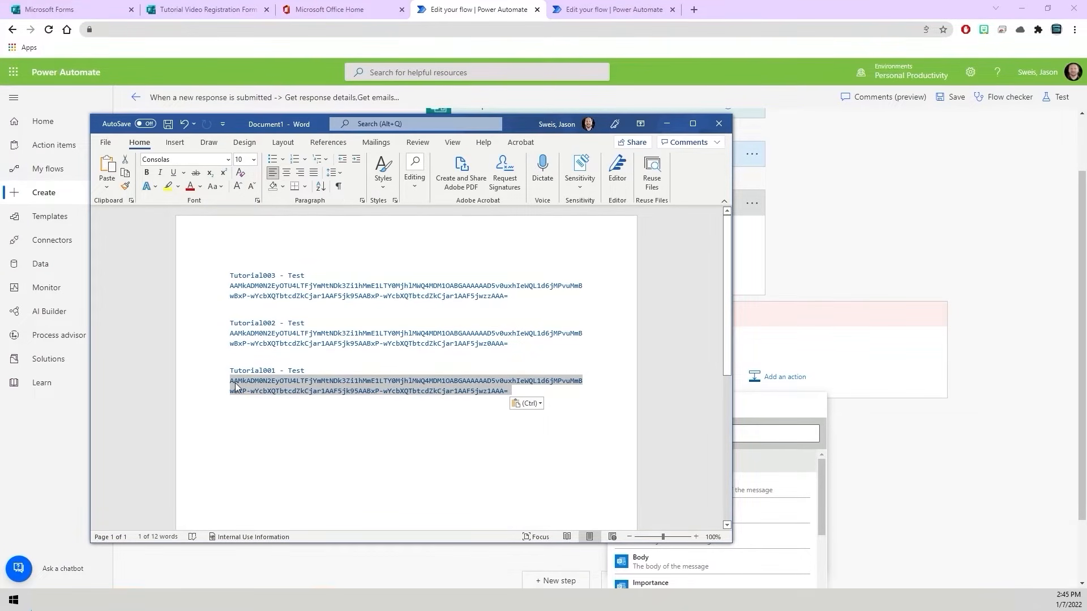
right_click(230, 383)
click(265, 207)
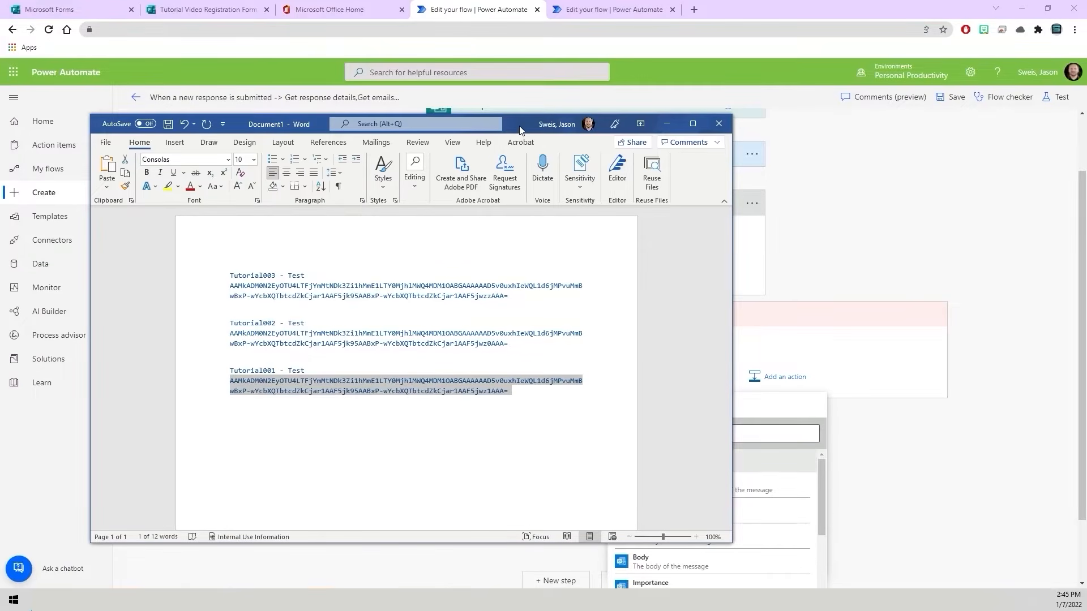
click(667, 124)
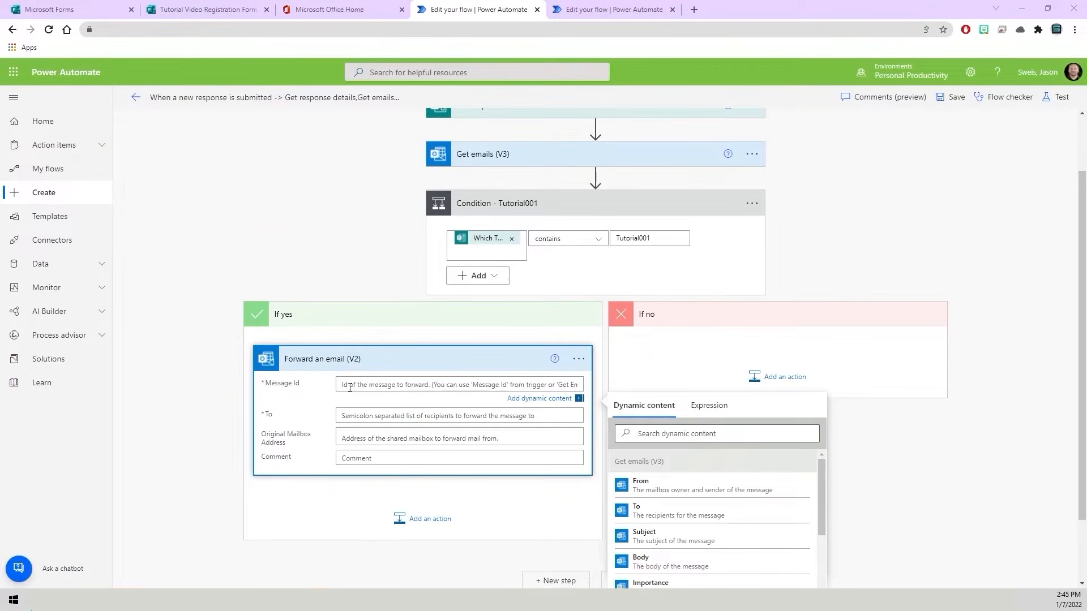
right_click(351, 385)
click(386, 468)
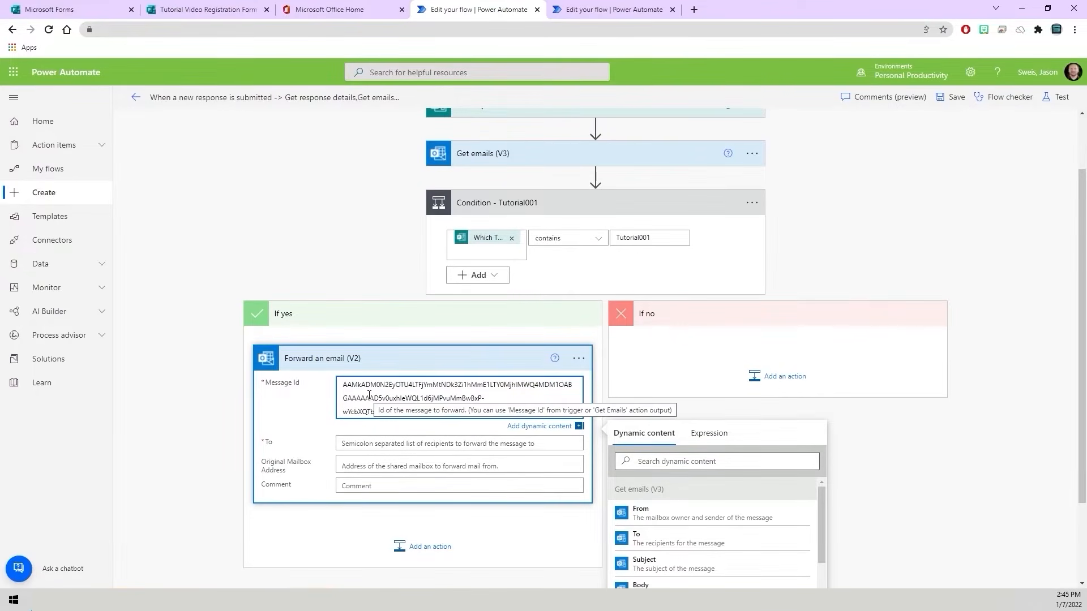
- Set the forward action's To recipient to the Responders' Email dynamic content from Get response details
click(348, 445)
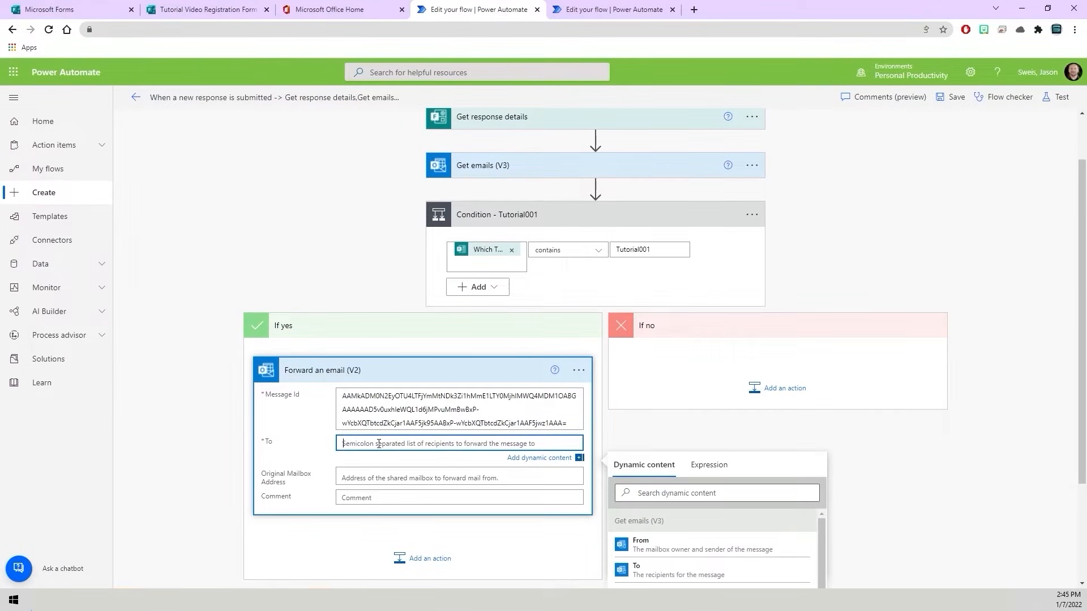
text(Respon)
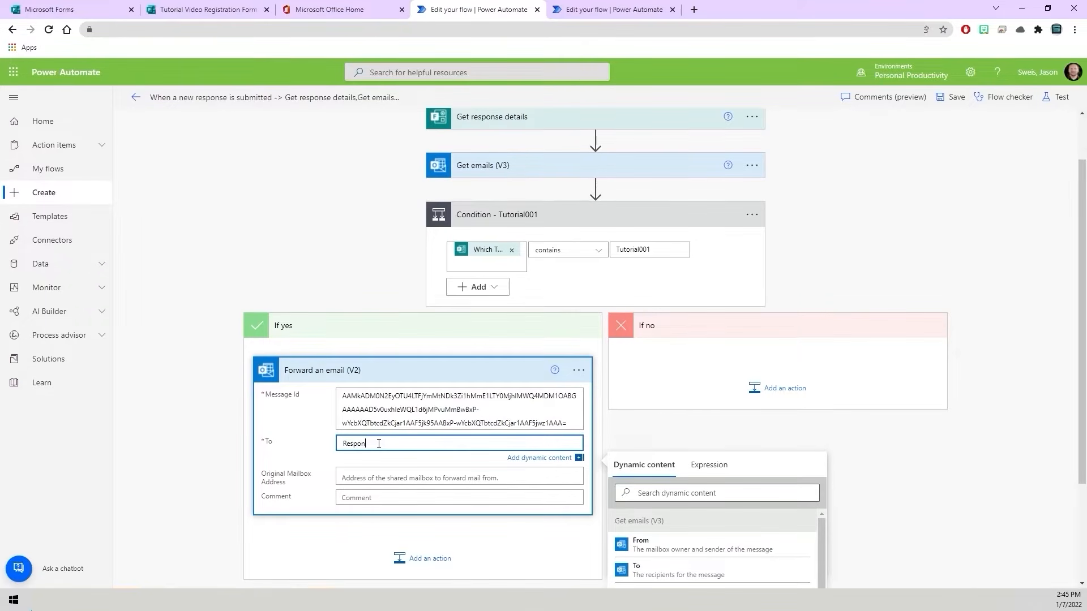
key(BackSpace)
key(BackSpace)
key(BackSpace)
key(BackSpace)
key(BackSpace)
key(BackSpace)
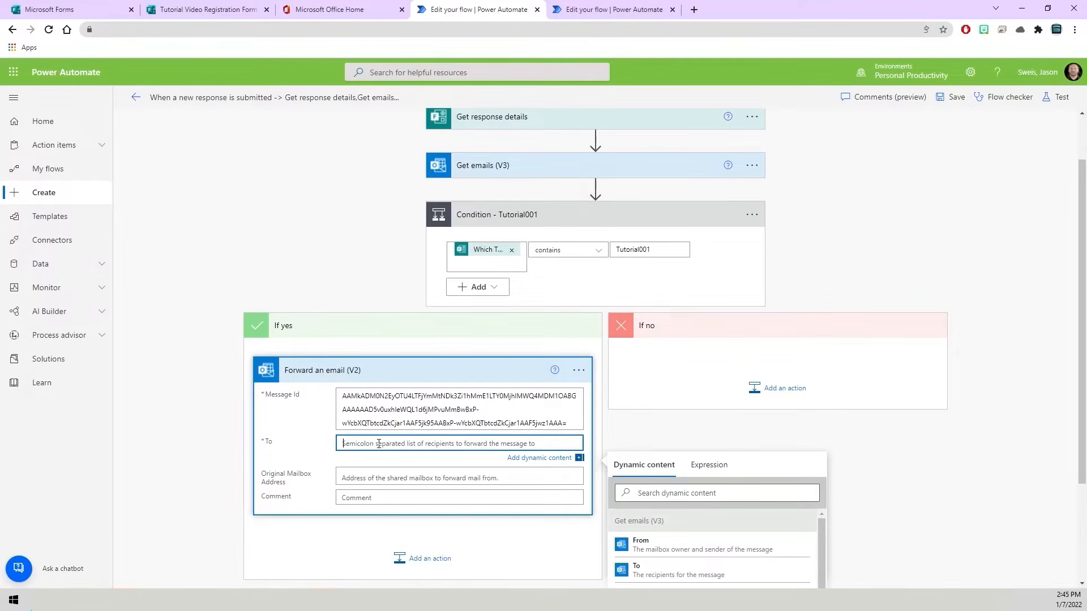
click(679, 493)
text(Respo9nd)
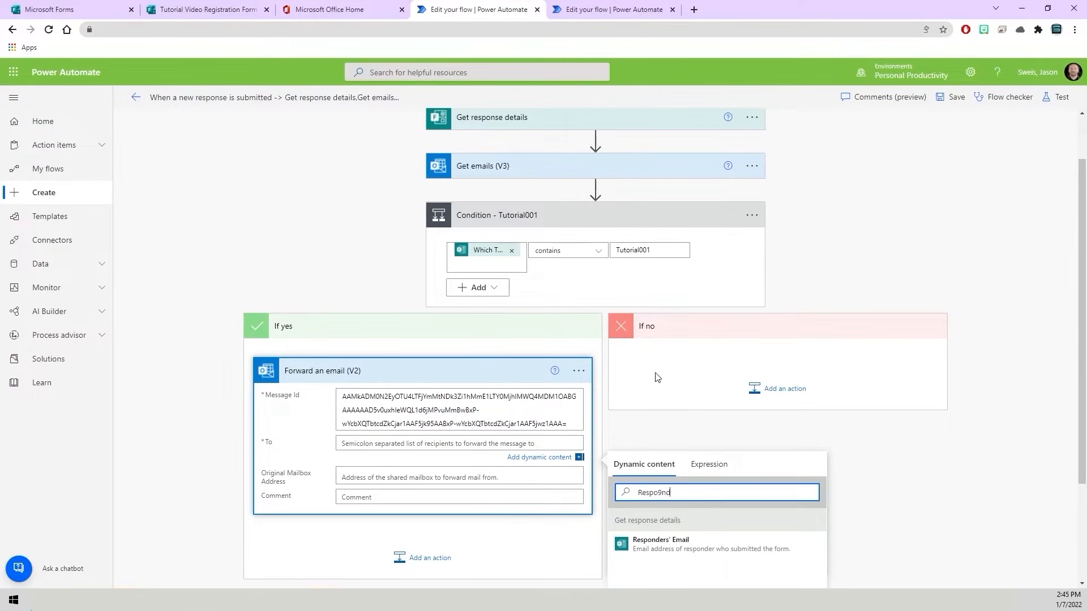
click(655, 544)
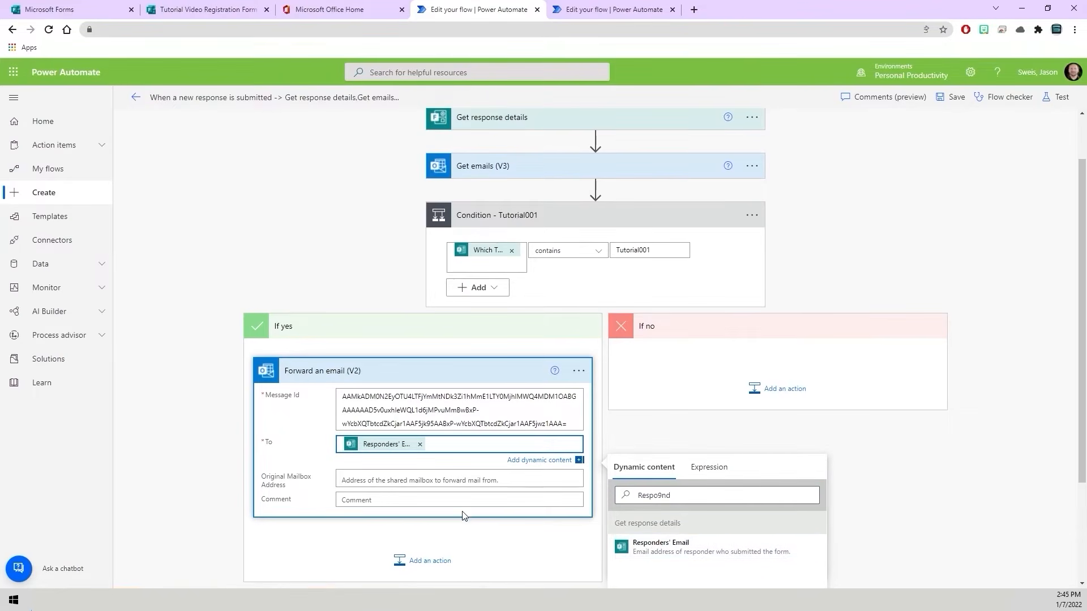
click(700, 442)
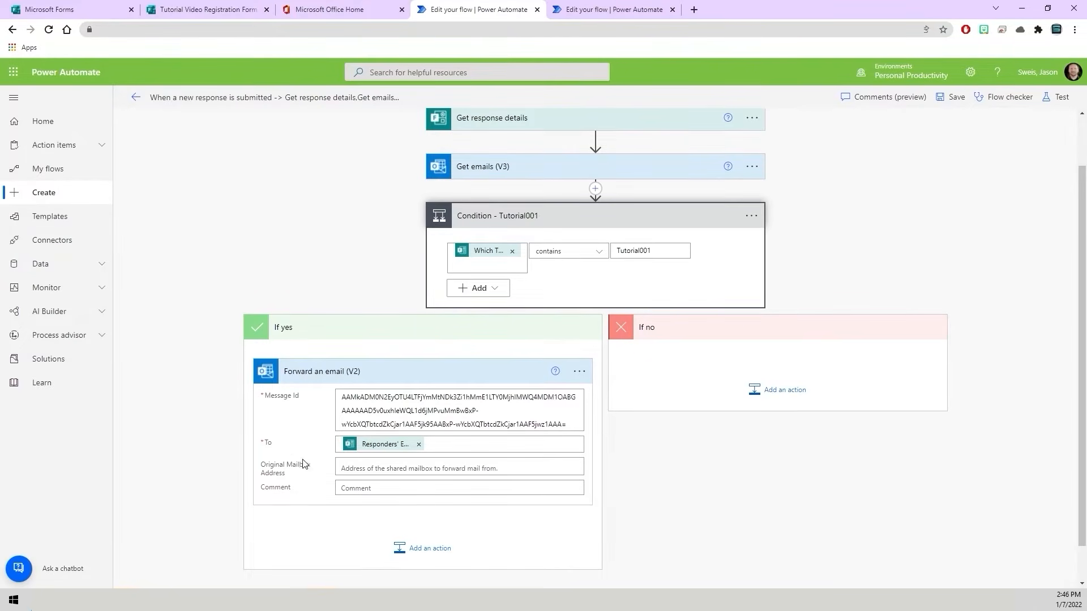
- Review the forward action's Message Id, then collapse the If yes branch and the Tutorial001 condition
click(312, 377)
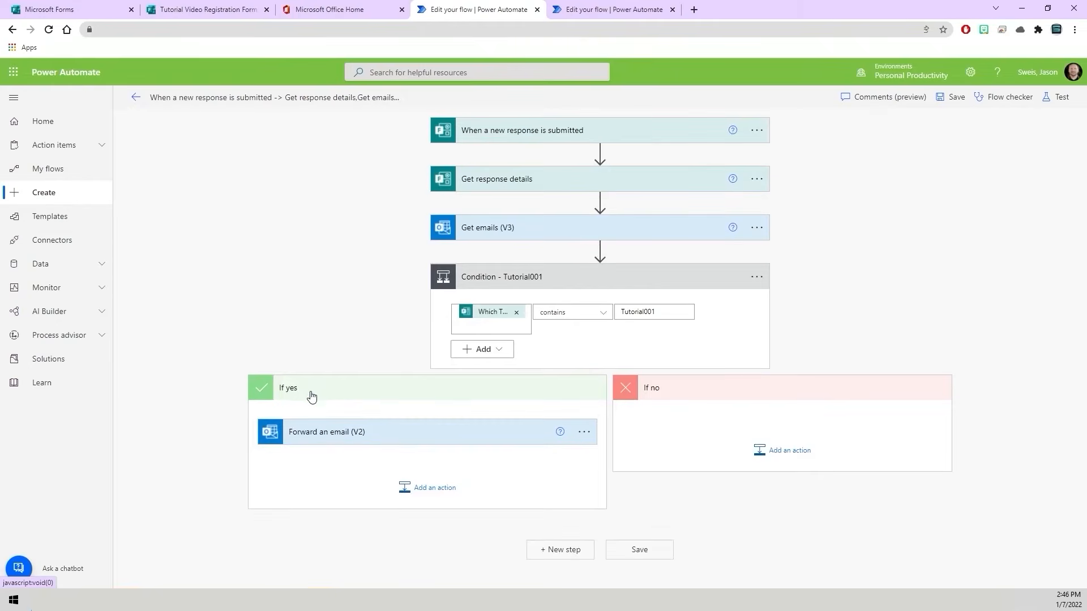
click(354, 432)
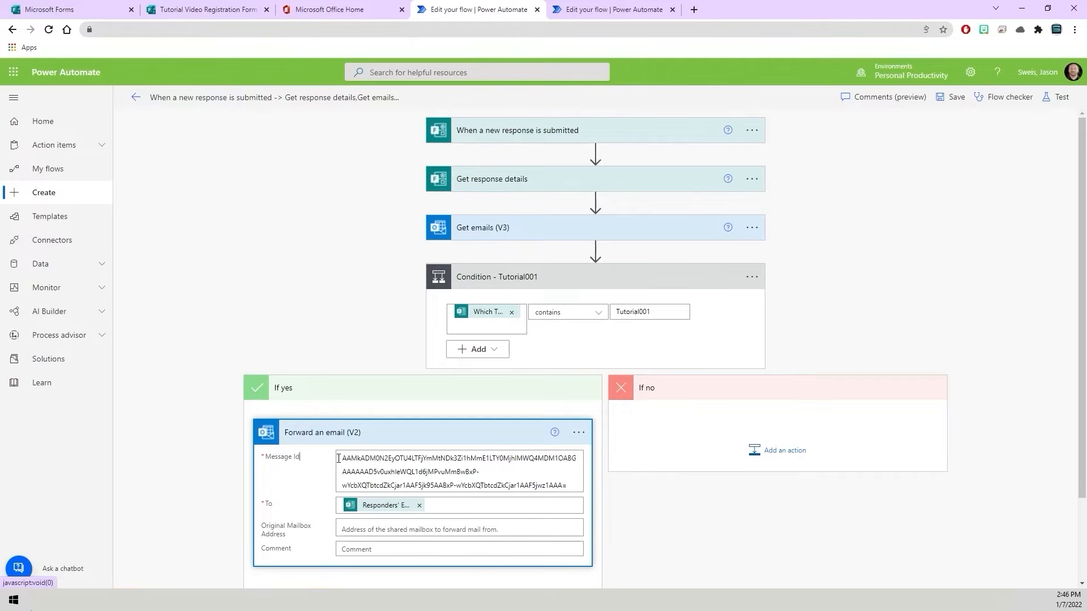
click(575, 488)
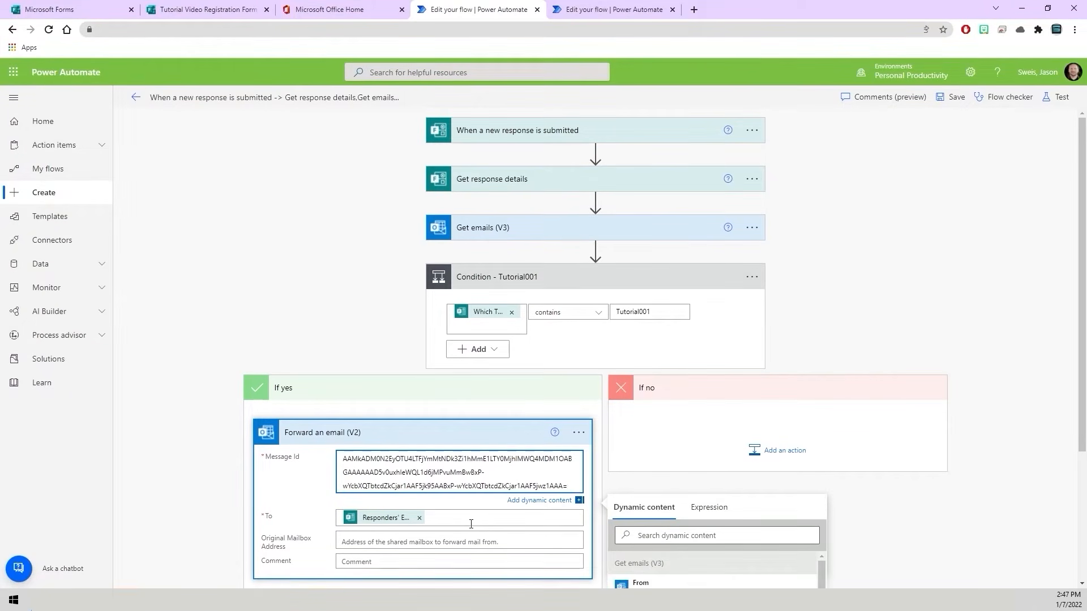
click(284, 387)
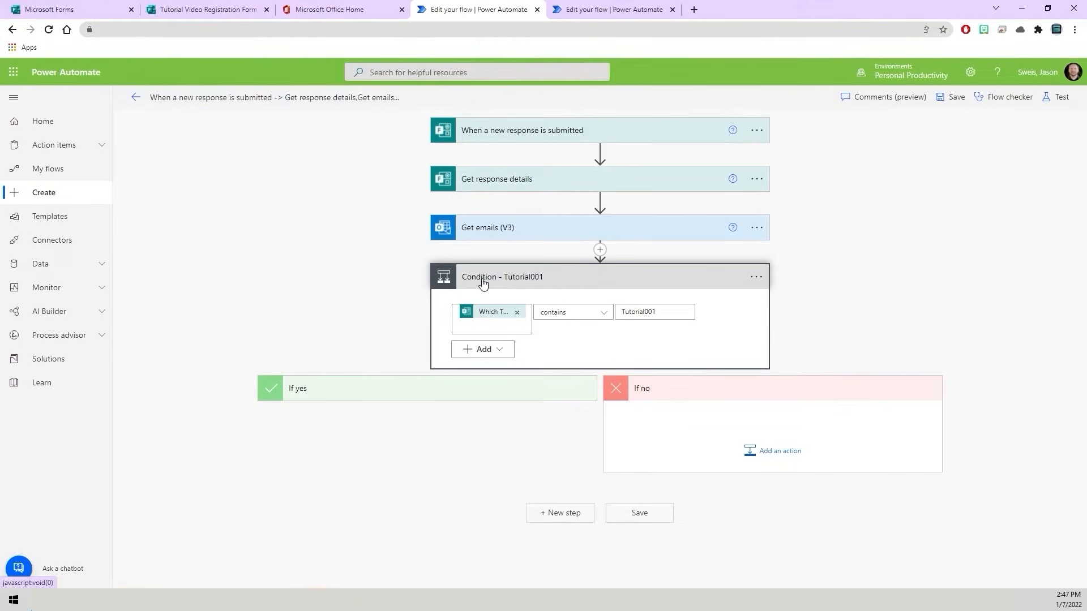
click(527, 281)
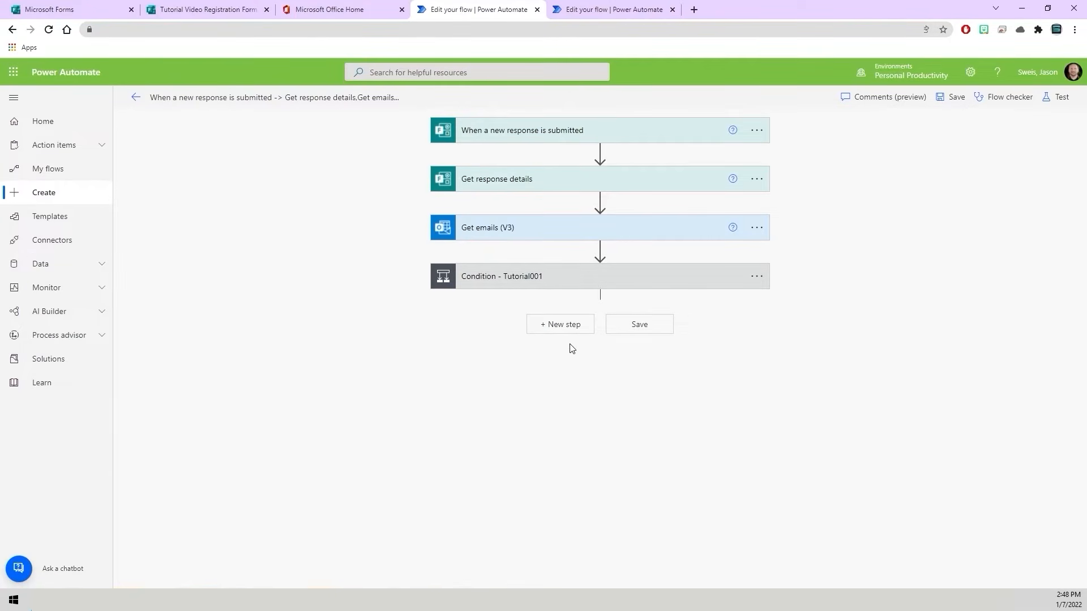
- Add a new Condition control at the end of the flow, below Condition - Tutorial001
click(564, 327)
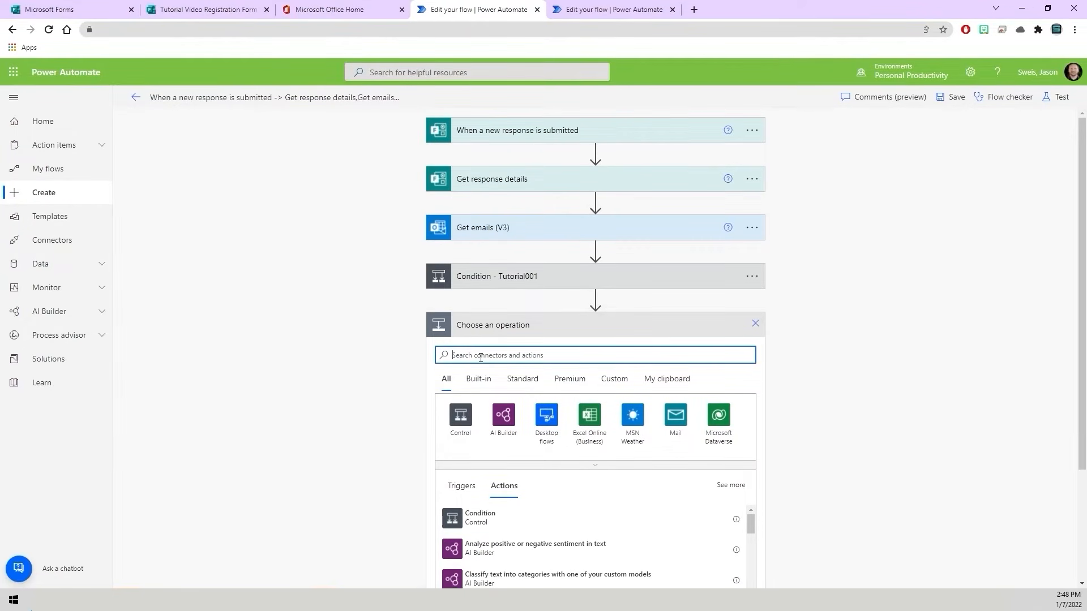
text(Condition)
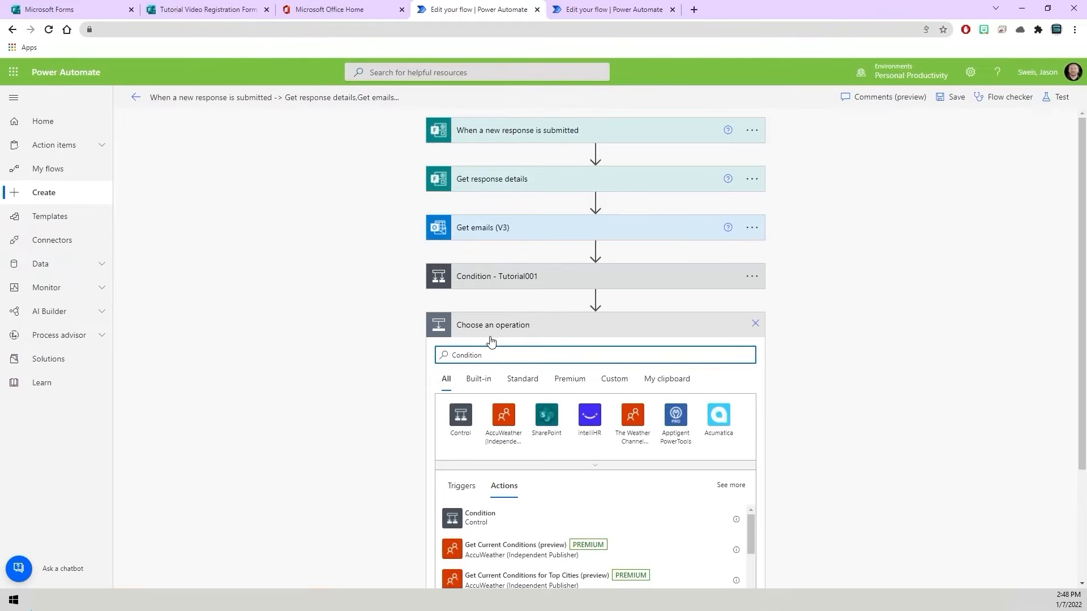
click(469, 519)
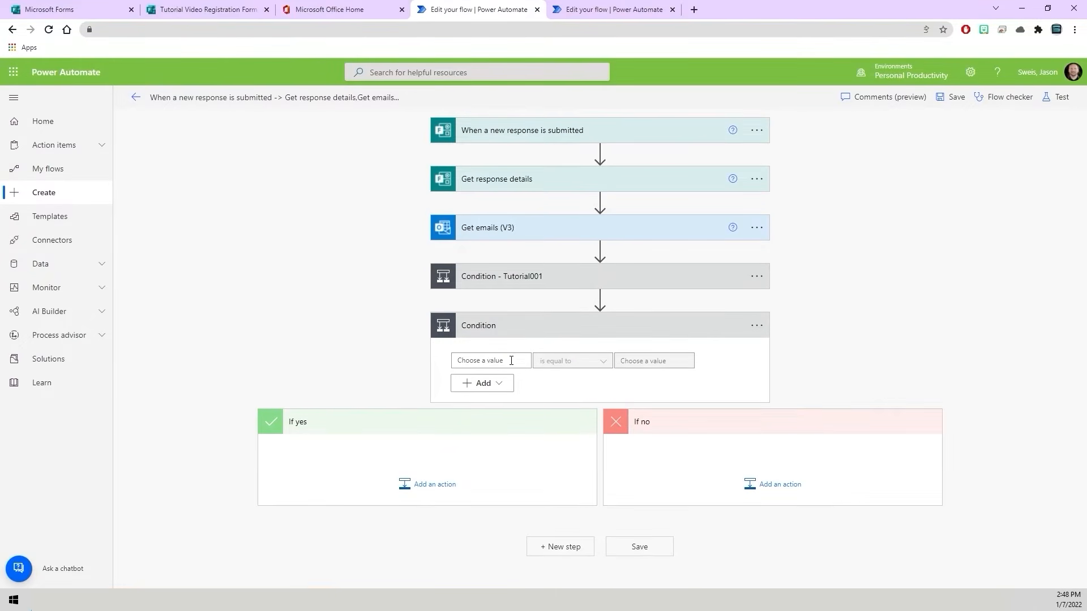
- Configure the new condition so that "Which Tutorial Video Event Would You Like to Attend?" contains Tutorial002
click(512, 361)
click(618, 415)
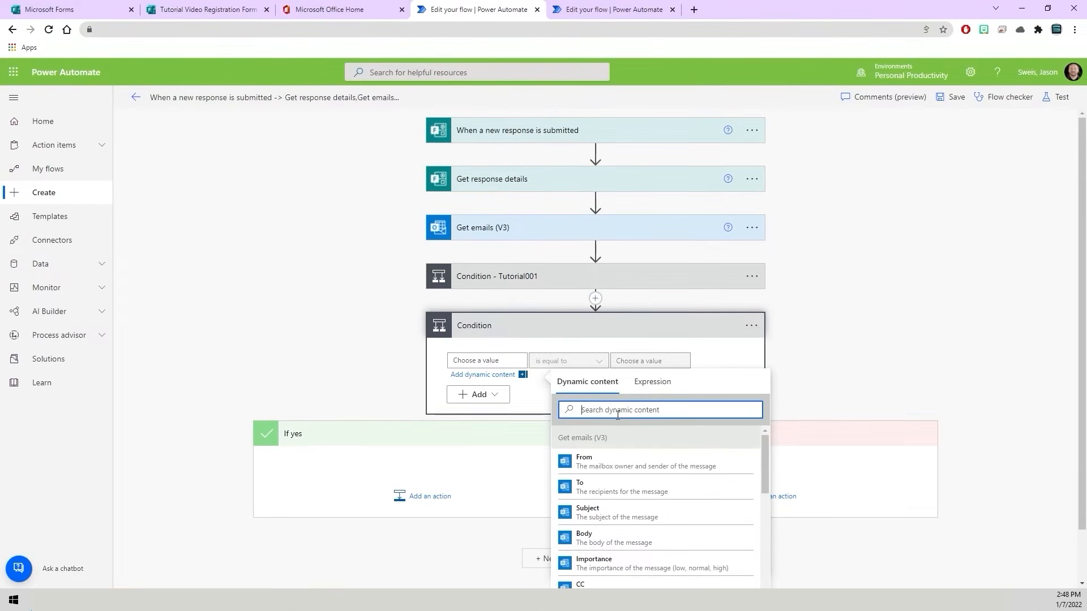
text(Which)
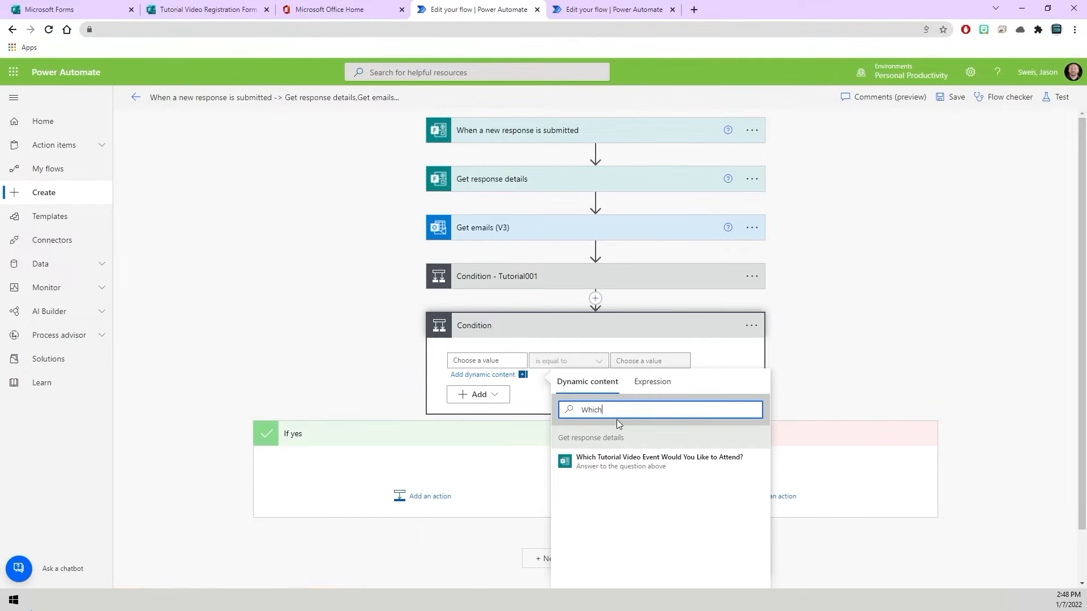
click(607, 463)
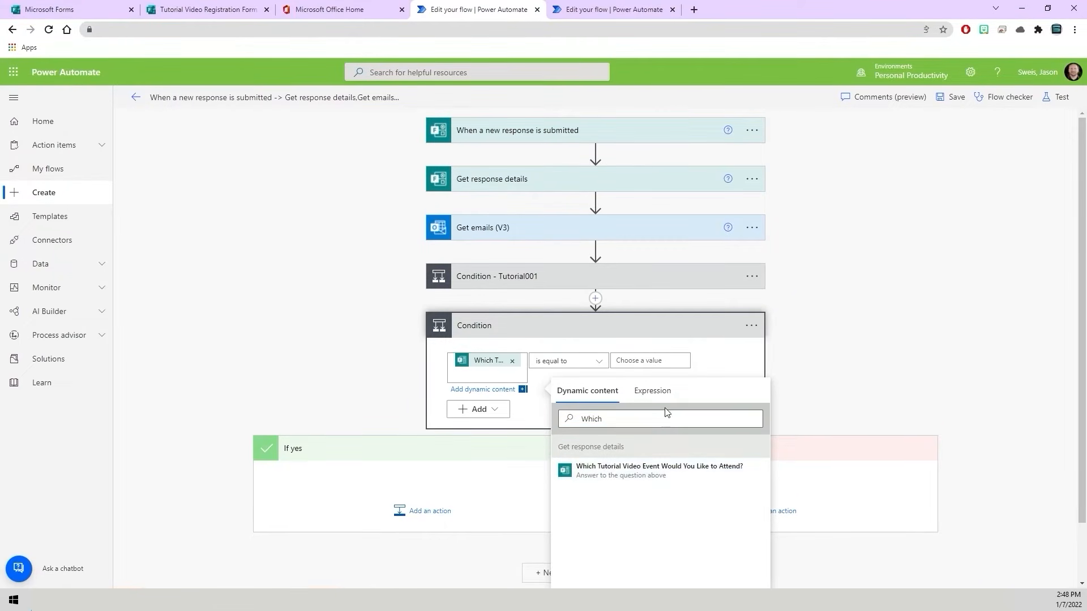
click(601, 361)
click(569, 130)
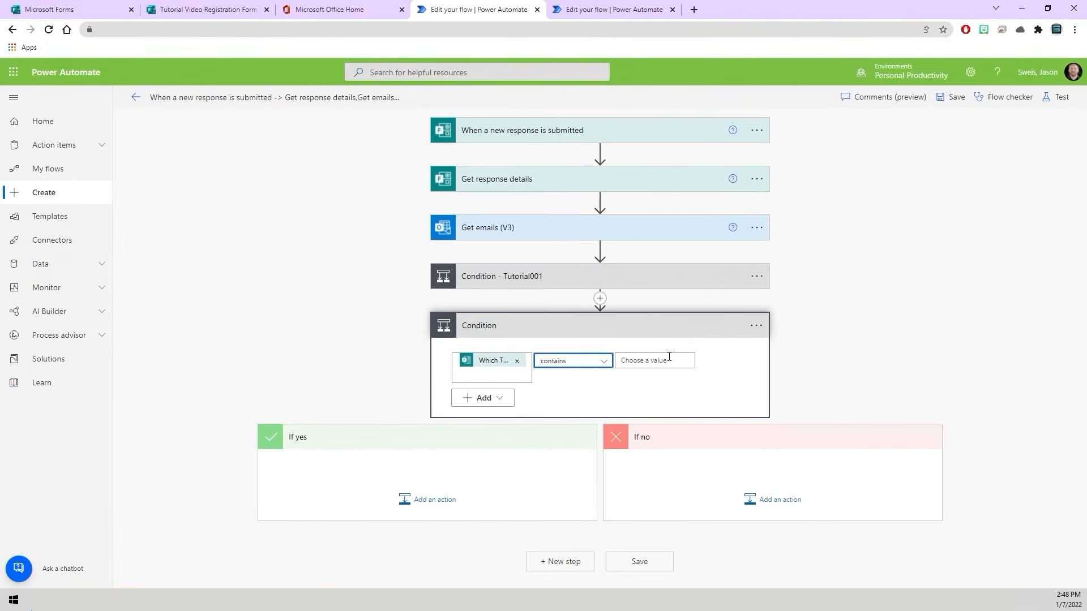
click(643, 367)
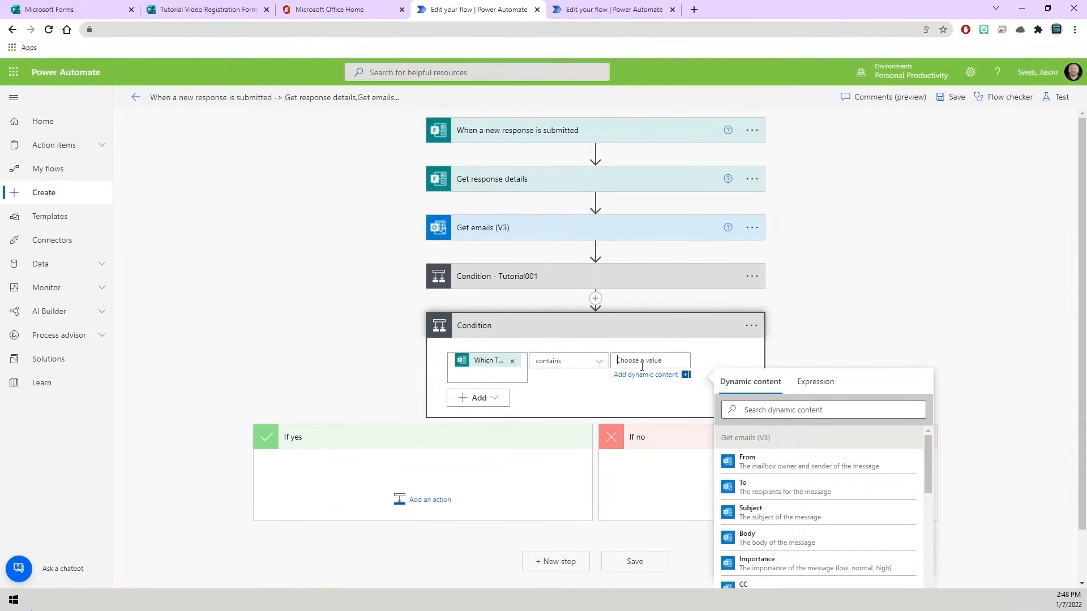
text(Tutorial002)
click(725, 361)
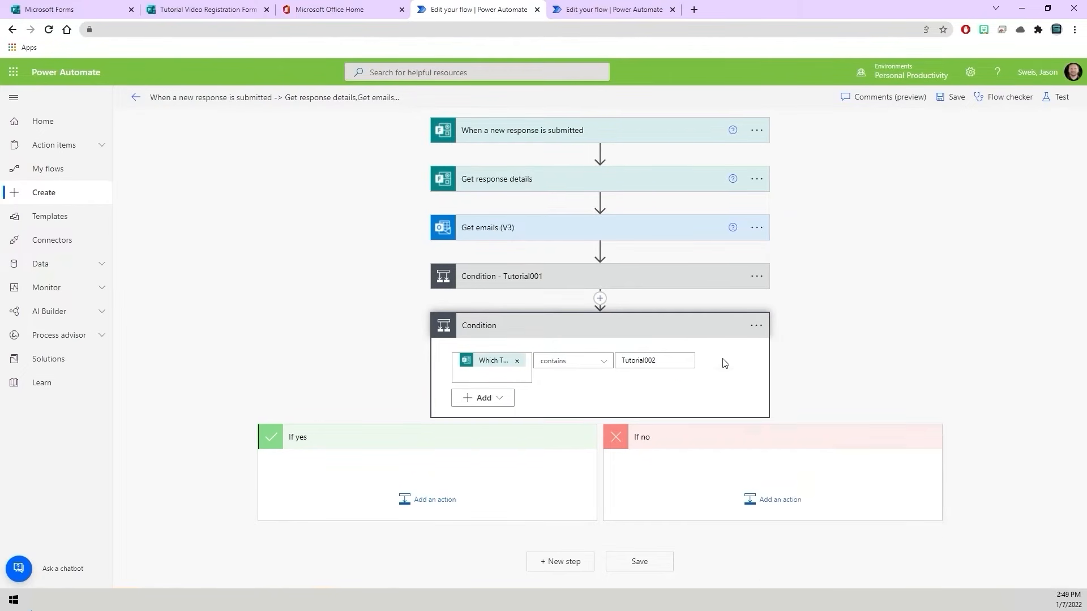
- Add an Office 365 Outlook "Forward an email (V2)" action to the If yes branch of the condition checking for Tutorial002
click(435, 501)
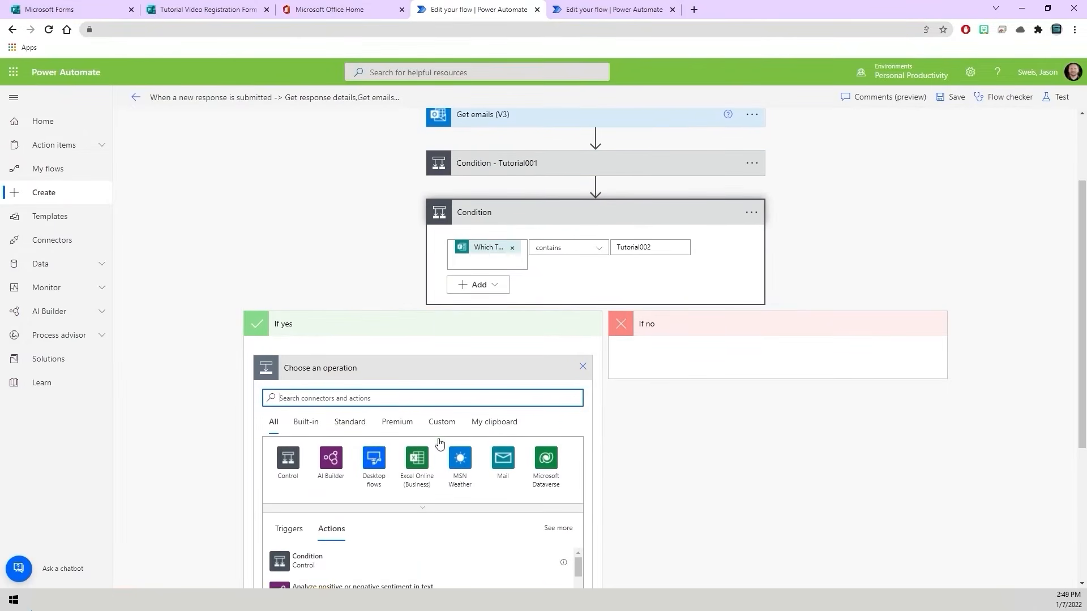
scroll(389, 431, down, 1)
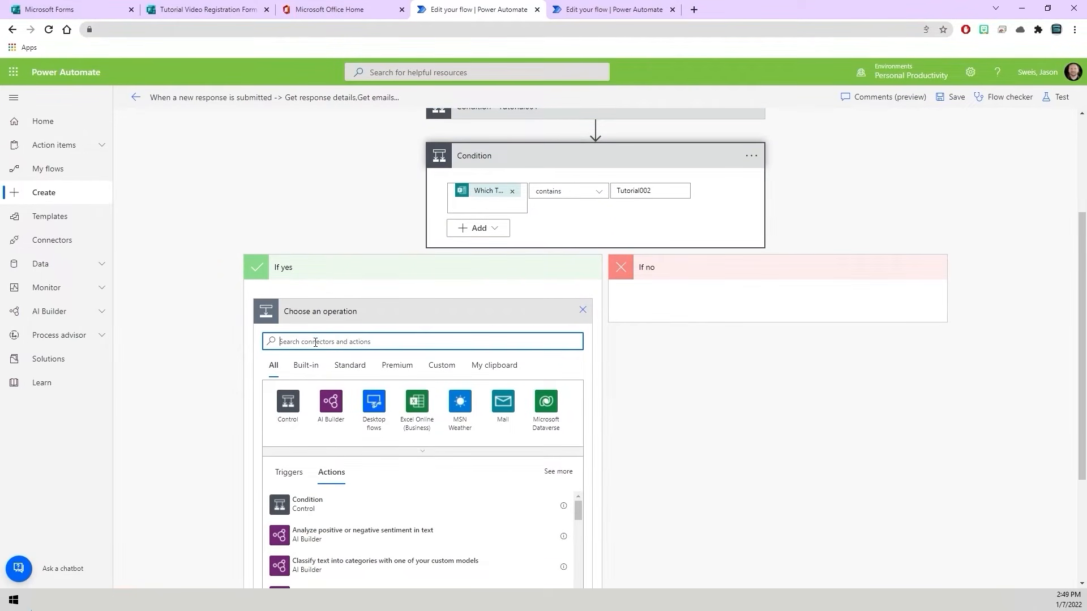
text(Forward)
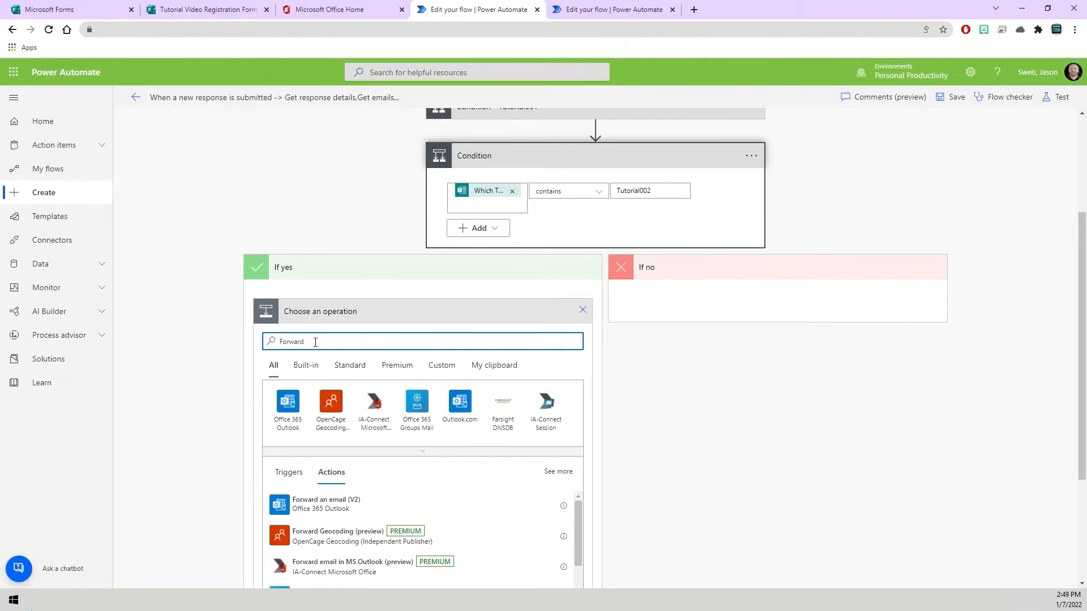
click(333, 509)
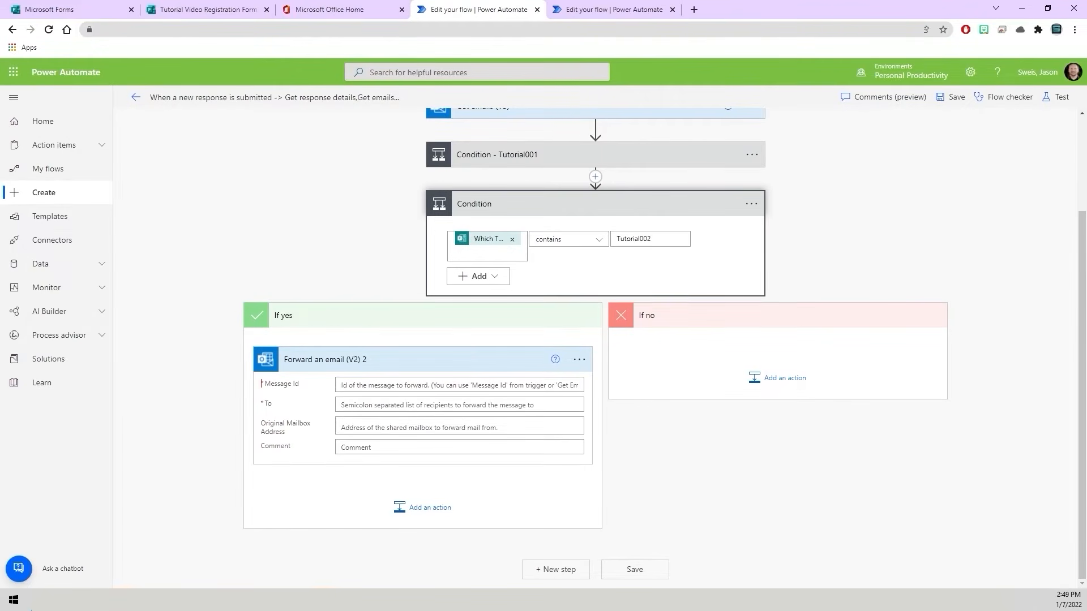
- Copy the Tutorial002 - Test message id from the Word document into the new forward action's Message Id
key(alt+Tab)
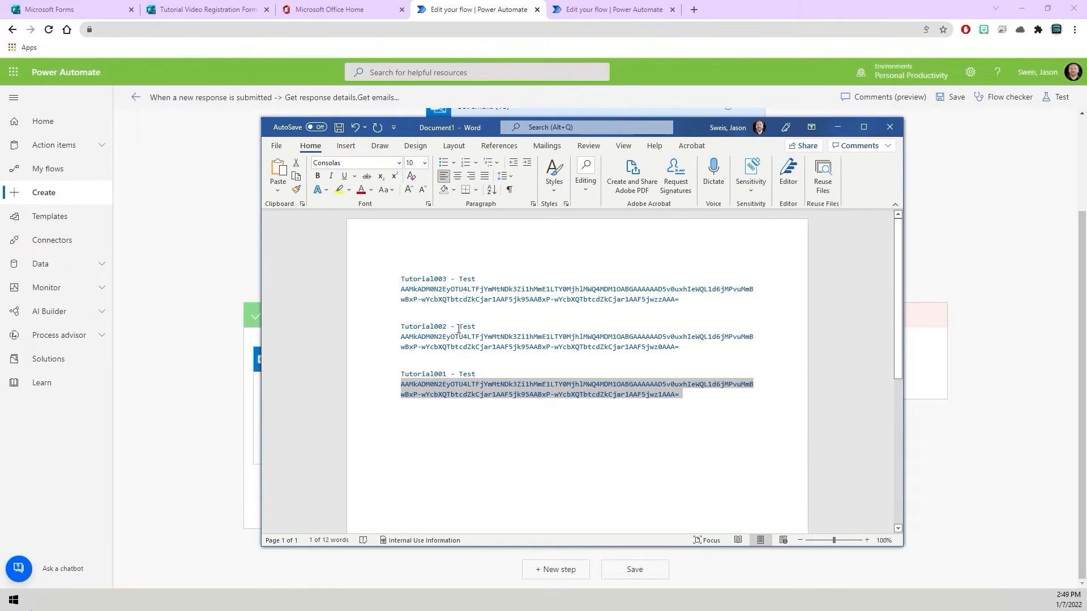
drag(708, 350, 409, 339)
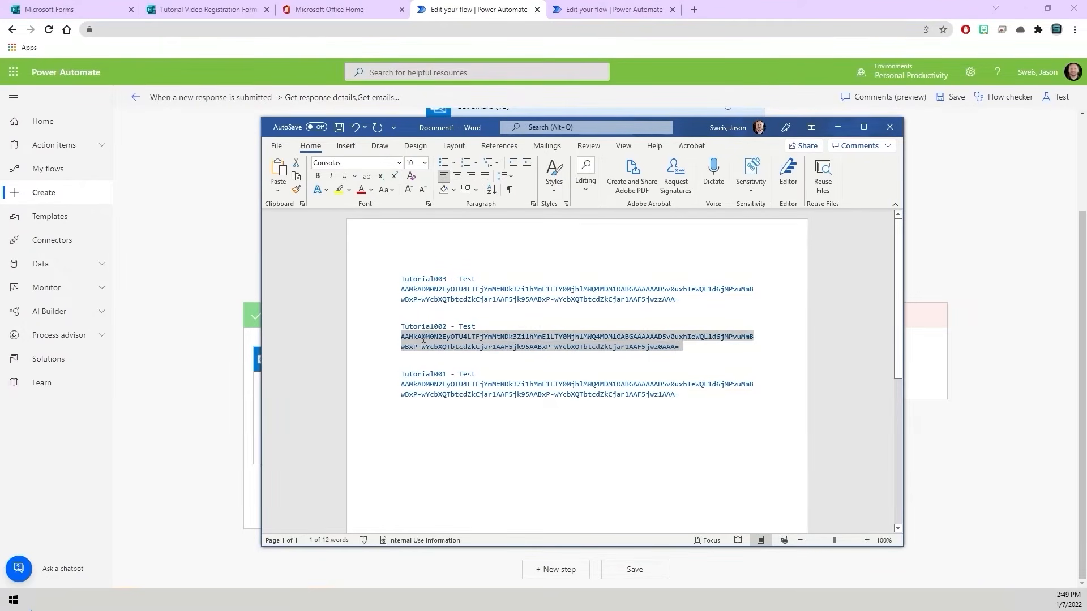
click(255, 370)
click(355, 387)
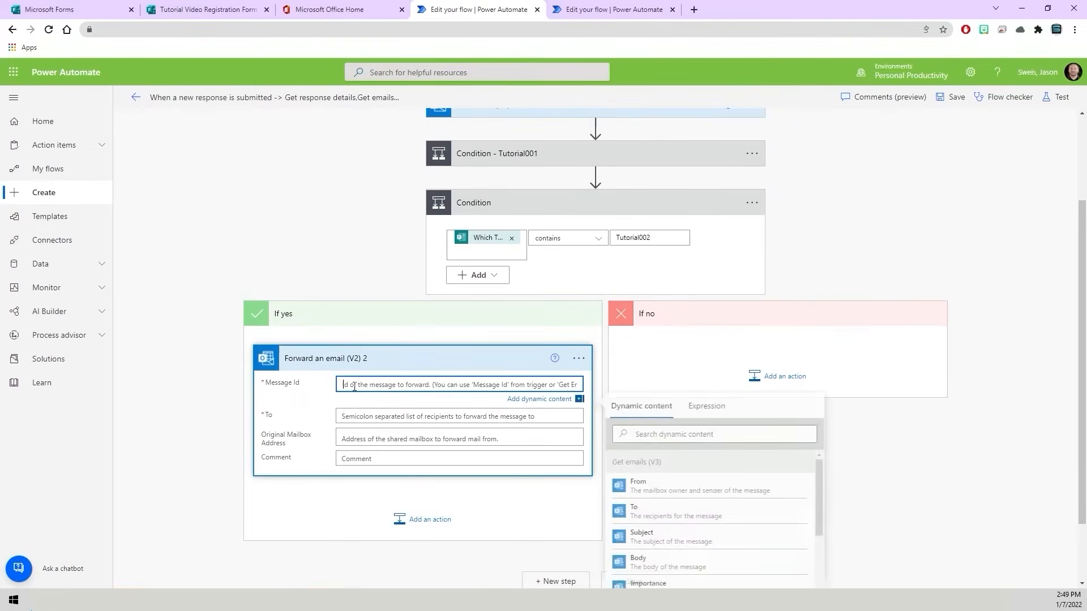
text(AAMkADM0N2EyOTU4LTFjYmMtNDk3Zi1hMmE1LTY0MjhlMWQ4MDM1OABGAAAAAAD5v0uxhleWQL1d6jMPvuMmBwBxP-wYcbXQTbtcdZkCjar1AAF5jk95AABxP-wYcbXQTbtcdZkCjar1AAF5jwz0AAA=)
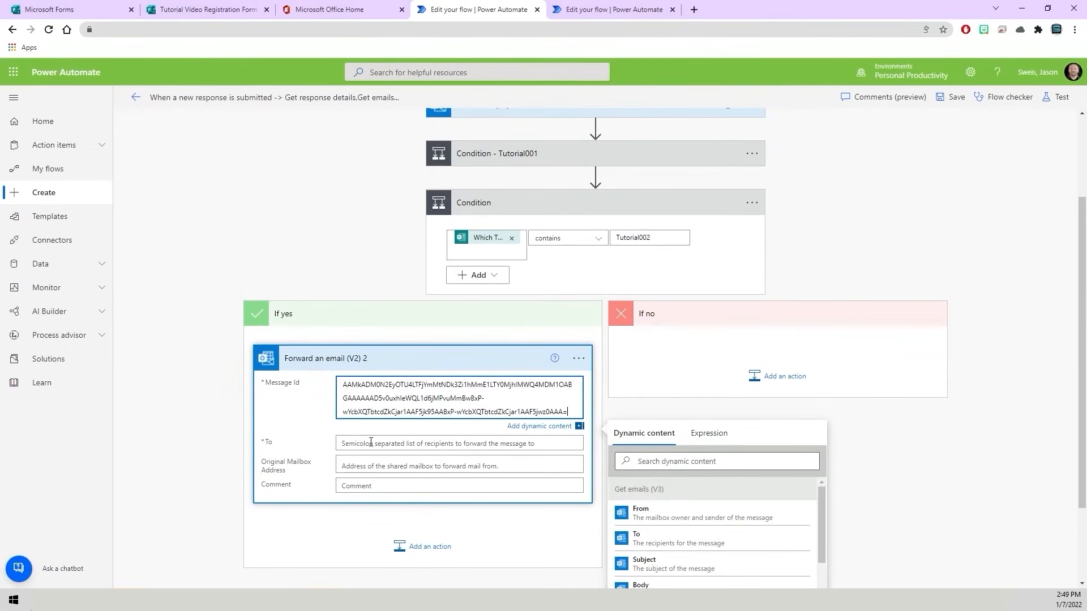
- Set the To recipient of Forward an email (V2) 2 to the Responders' Email dynamic content from Get response details
click(370, 443)
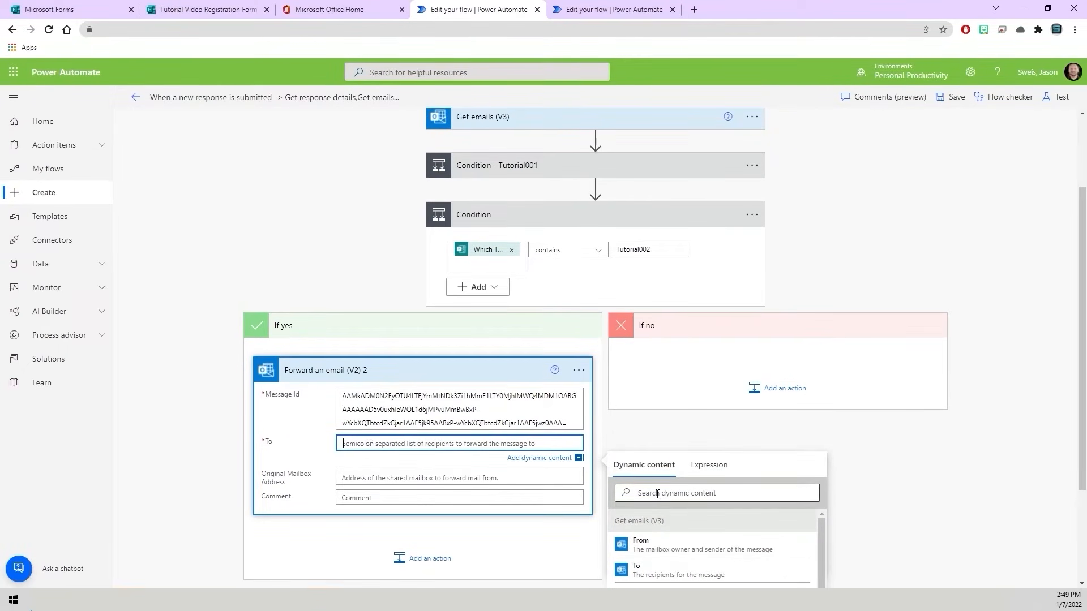
click(654, 493)
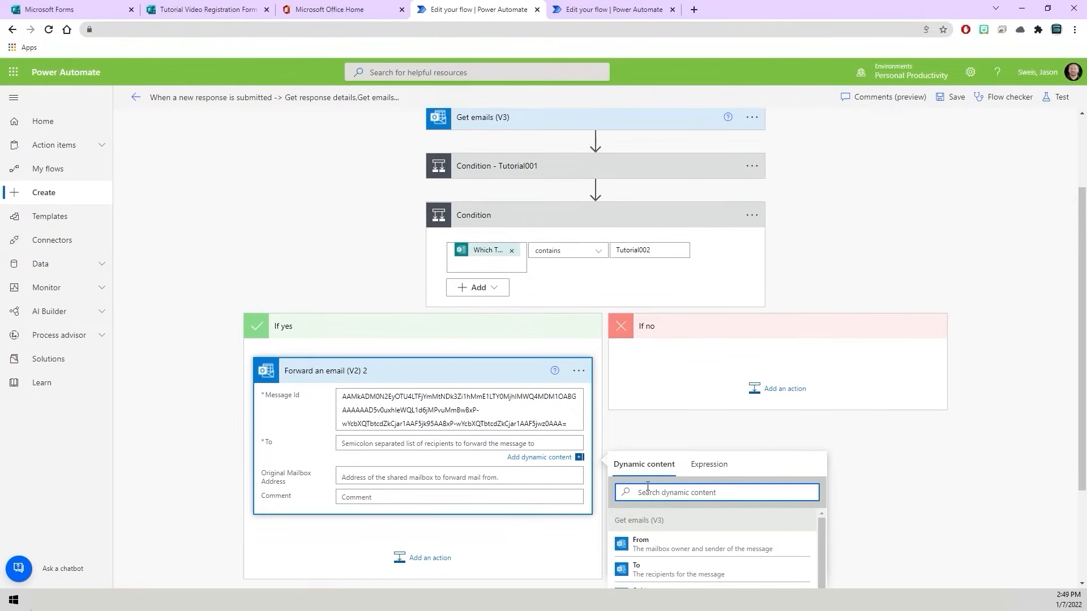
text(Responder)
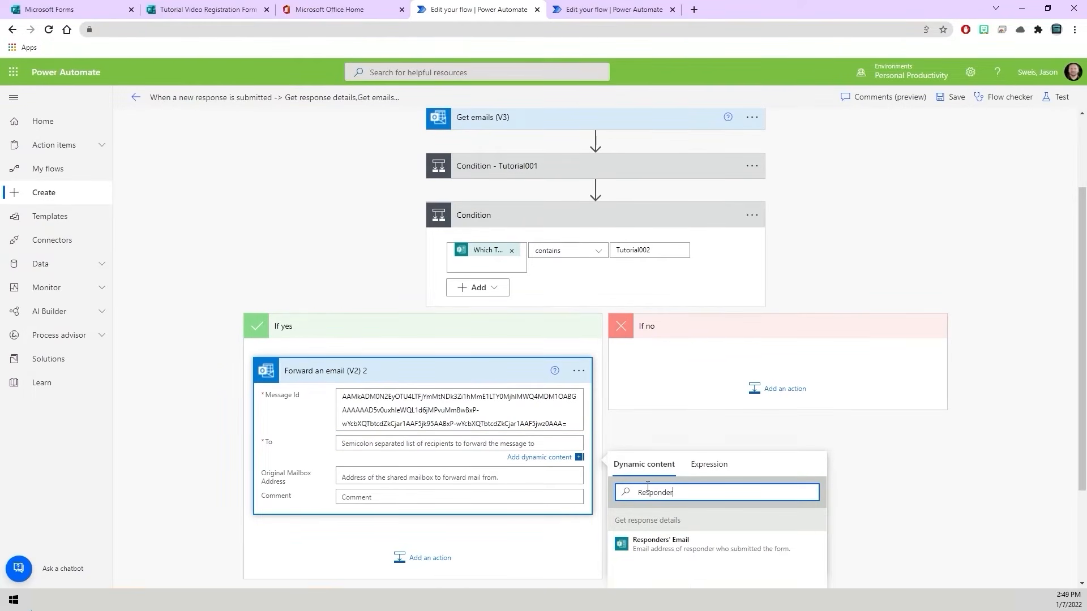
click(643, 545)
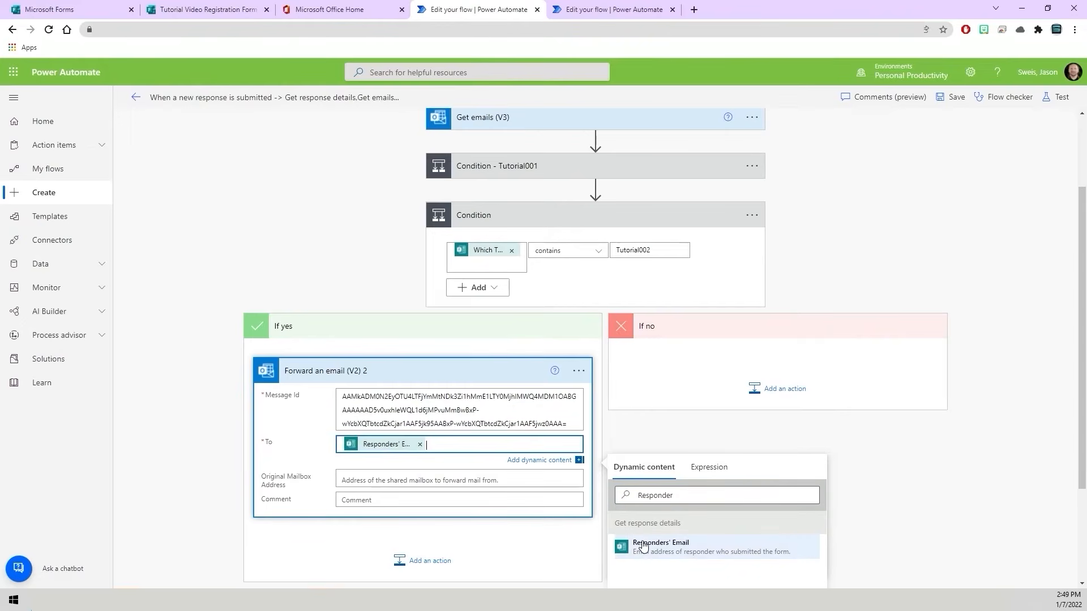
click(748, 429)
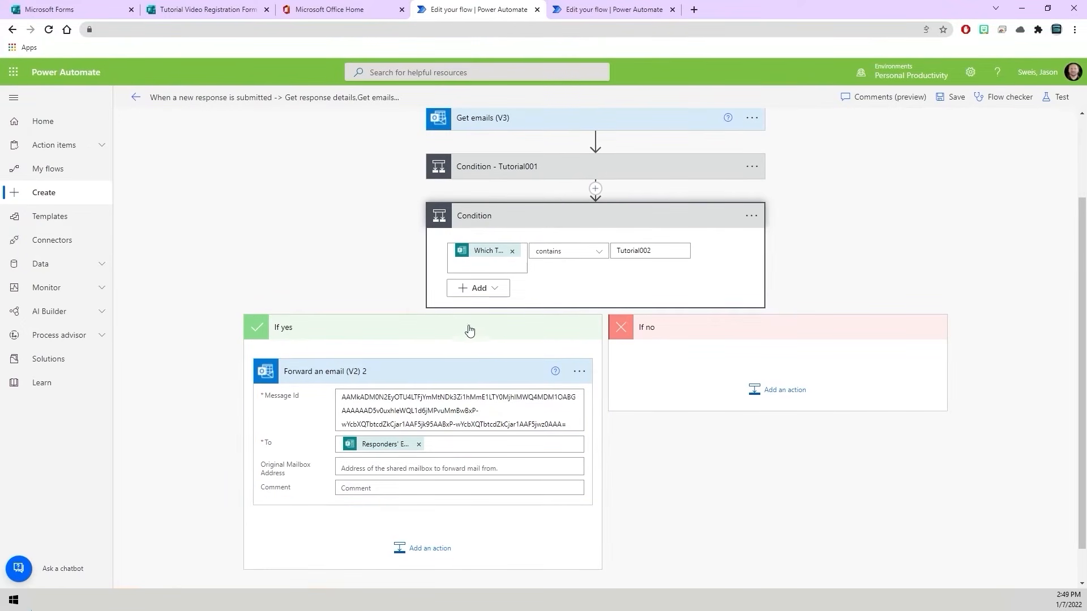
- Rename the second condition to "Condition - Tutorial002" and collapse it
click(751, 218)
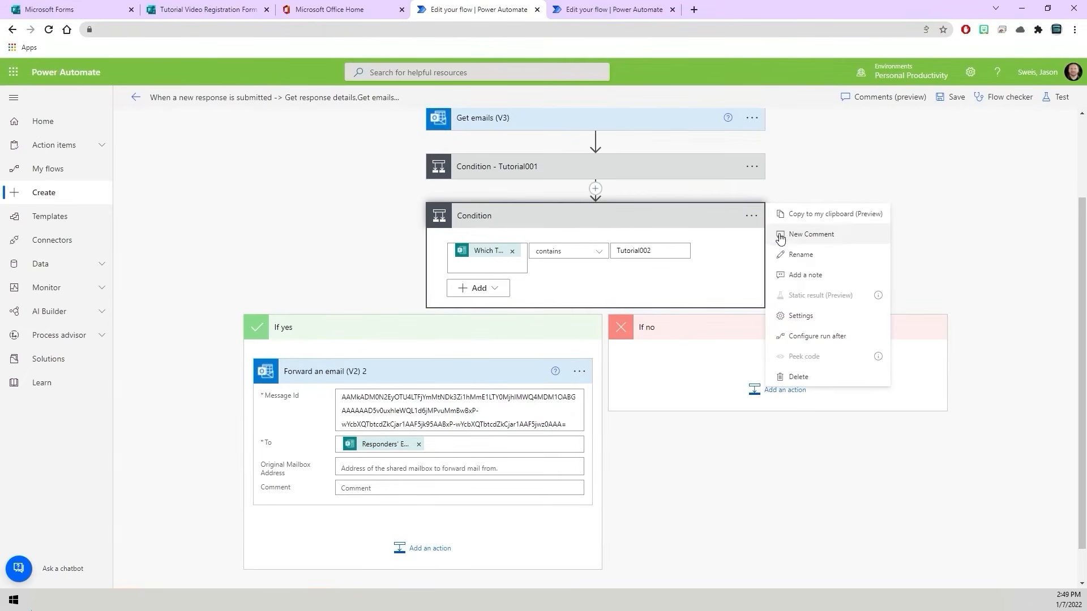
click(794, 254)
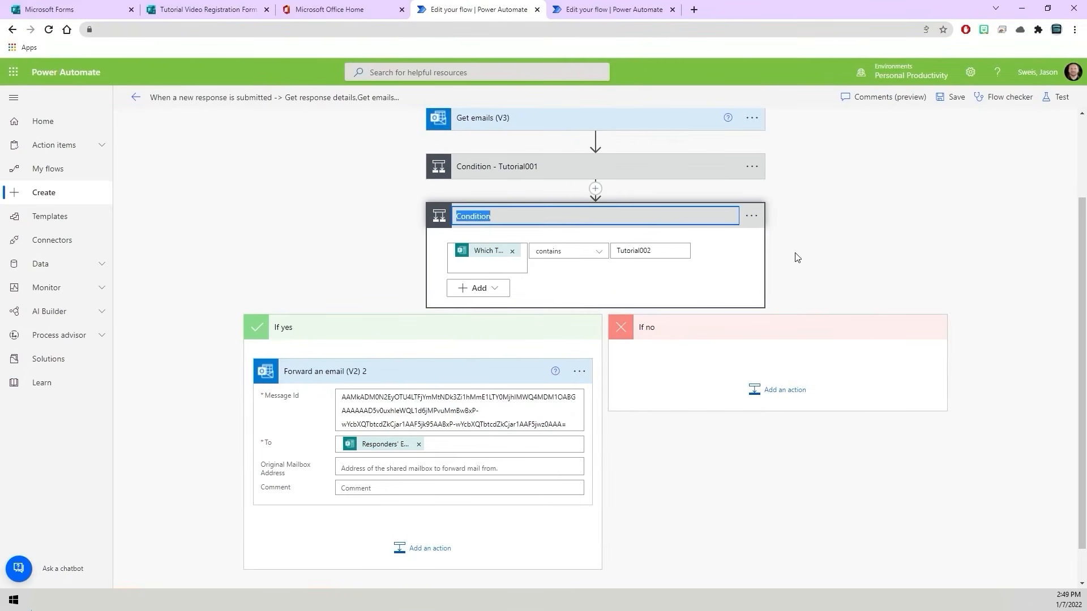
click(496, 211)
text(- Tutro)
key(BackSpace)
key(BackSpace)
key(BackSpace)
key(BackSpace)
key(BackSpace)
text(Totorial002)
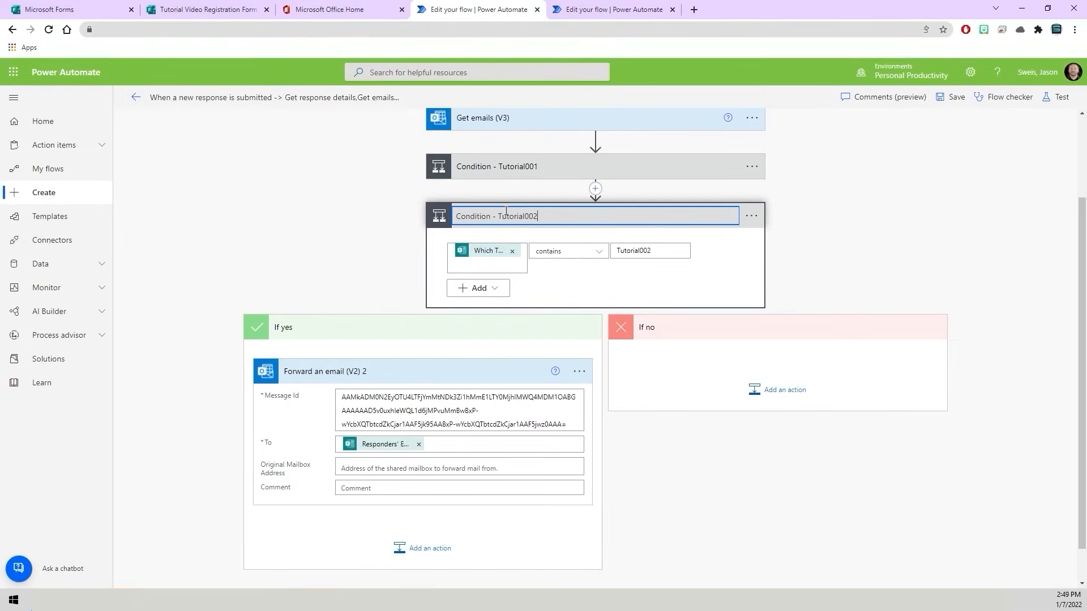
click(792, 244)
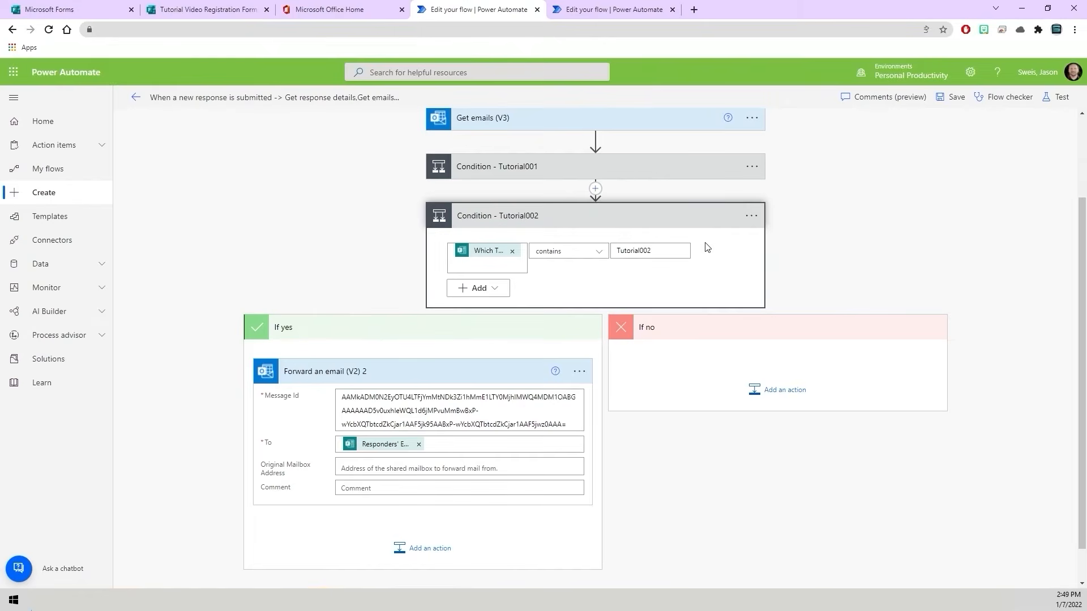
click(529, 222)
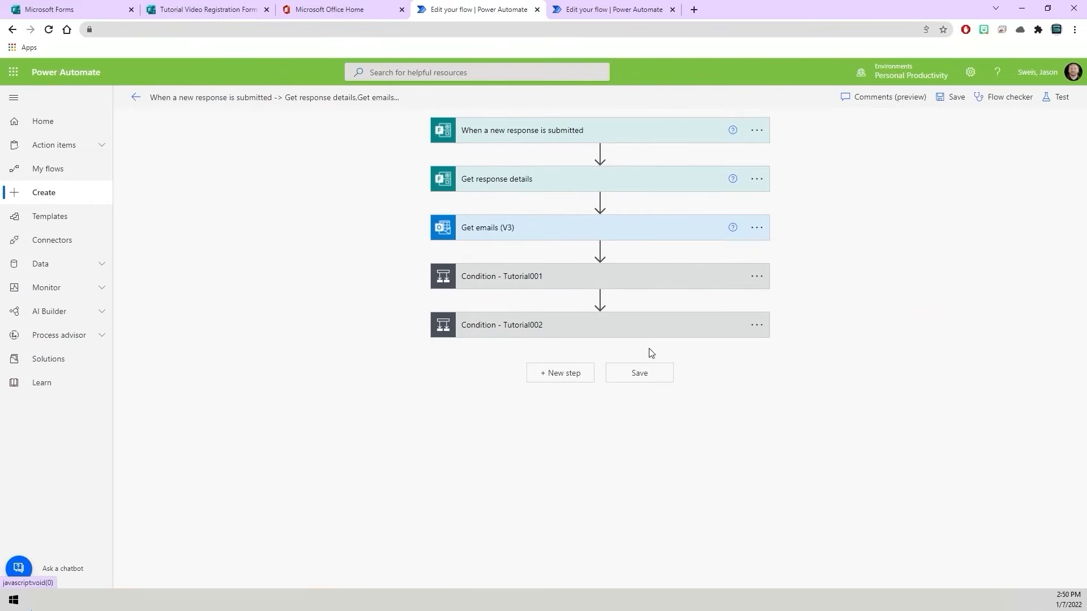
- Add a third Condition control at the end of the flow, below Condition - Tutorial002
click(563, 374)
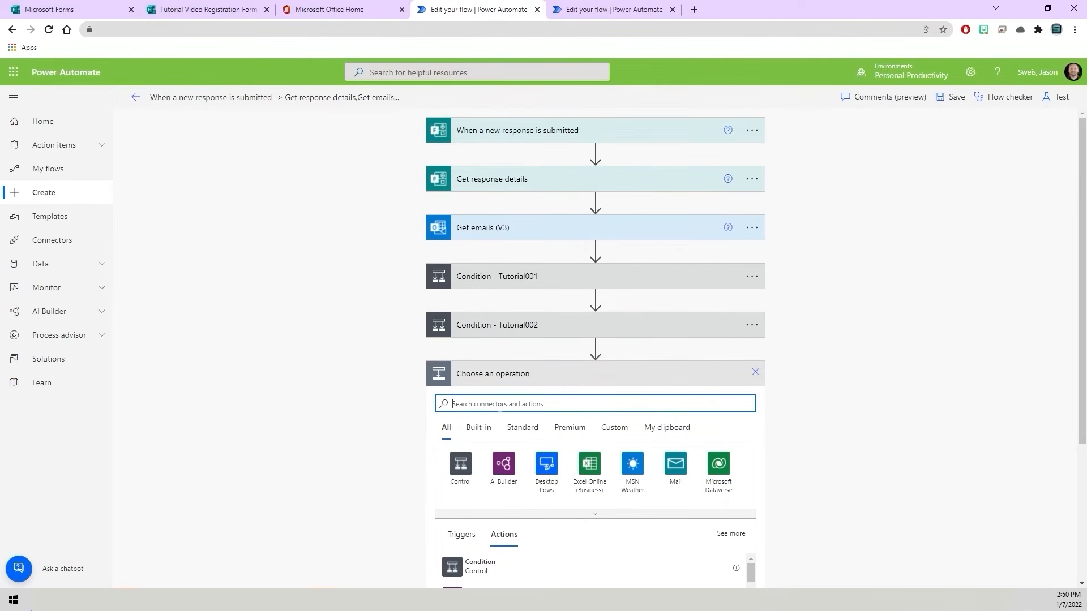
text(Condition)
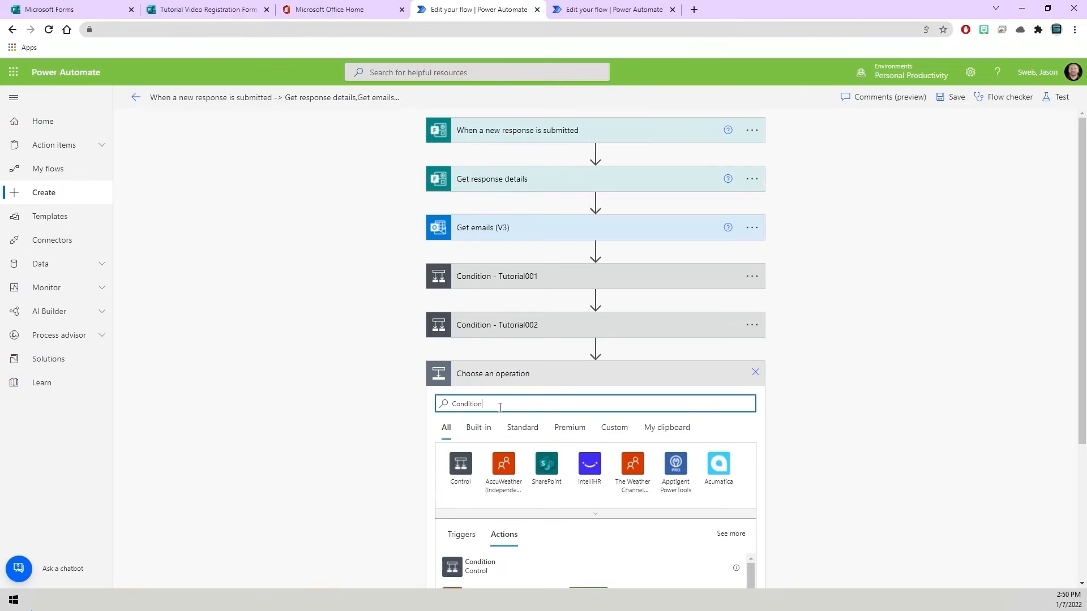
click(487, 572)
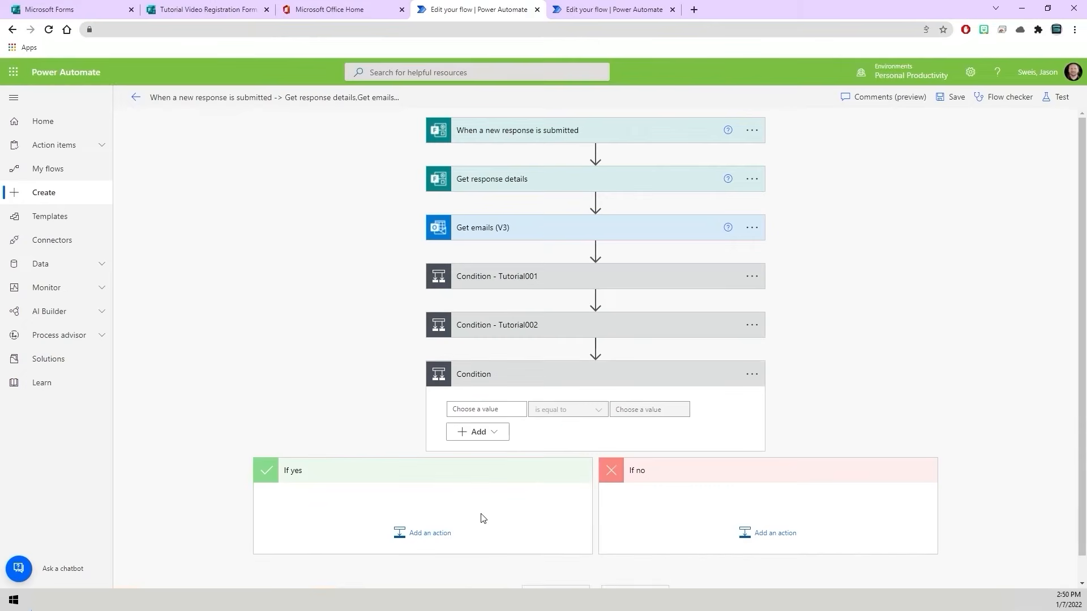
- Configure the third condition so that "Which Tutorial Video Event Would You Like to Attend?" contains Tutorial003
click(487, 415)
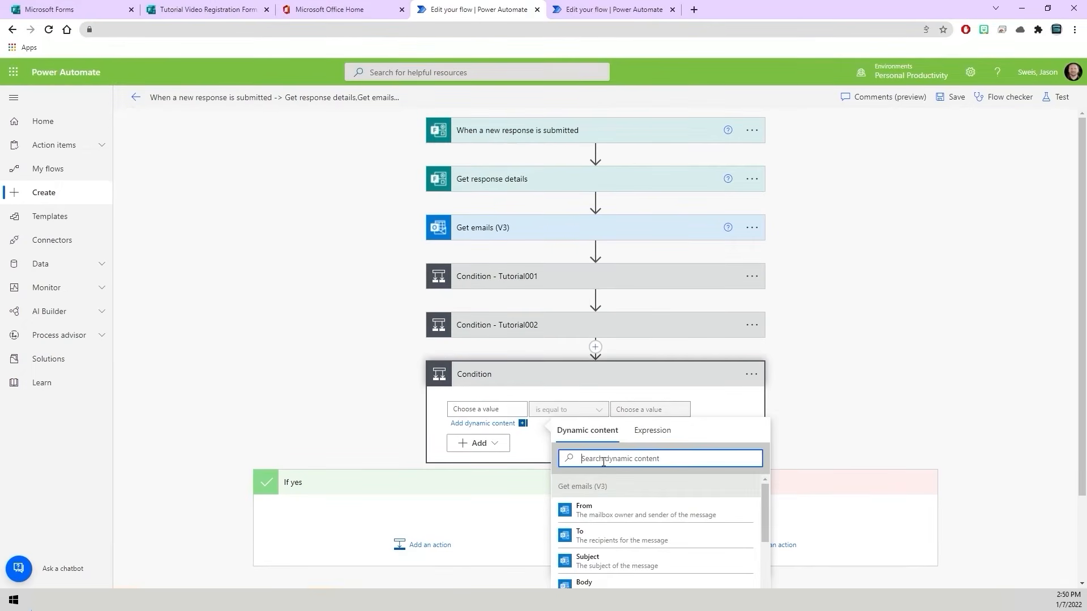
text(Which)
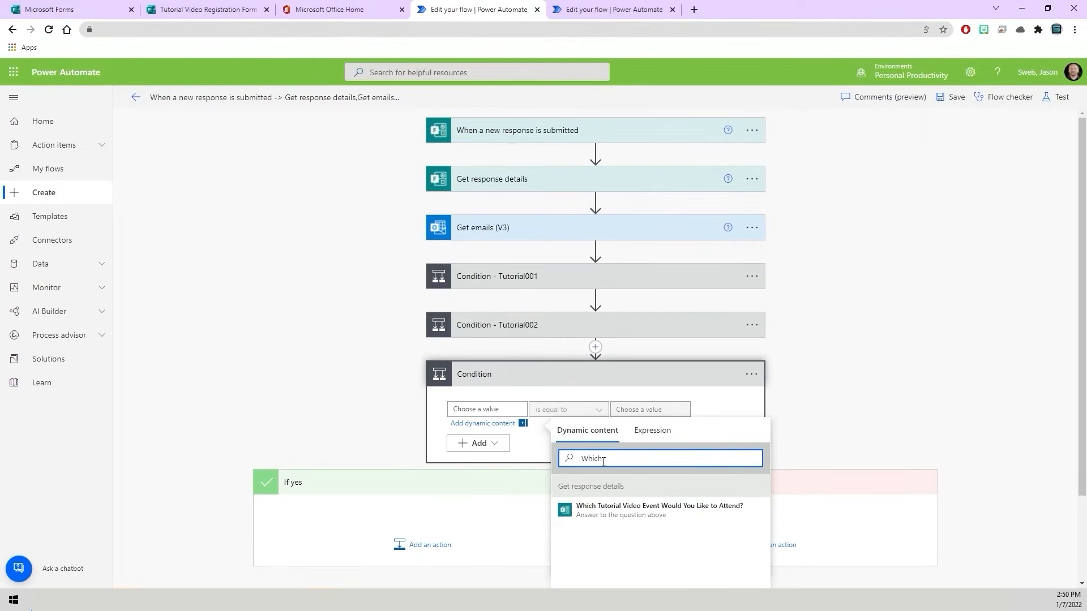
click(583, 510)
click(598, 412)
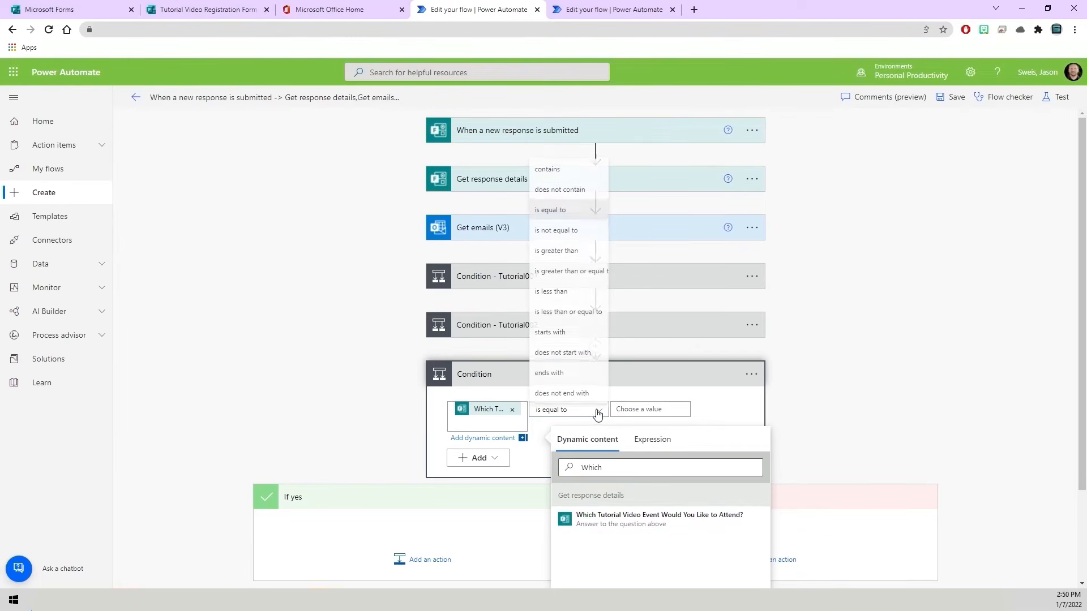
click(562, 171)
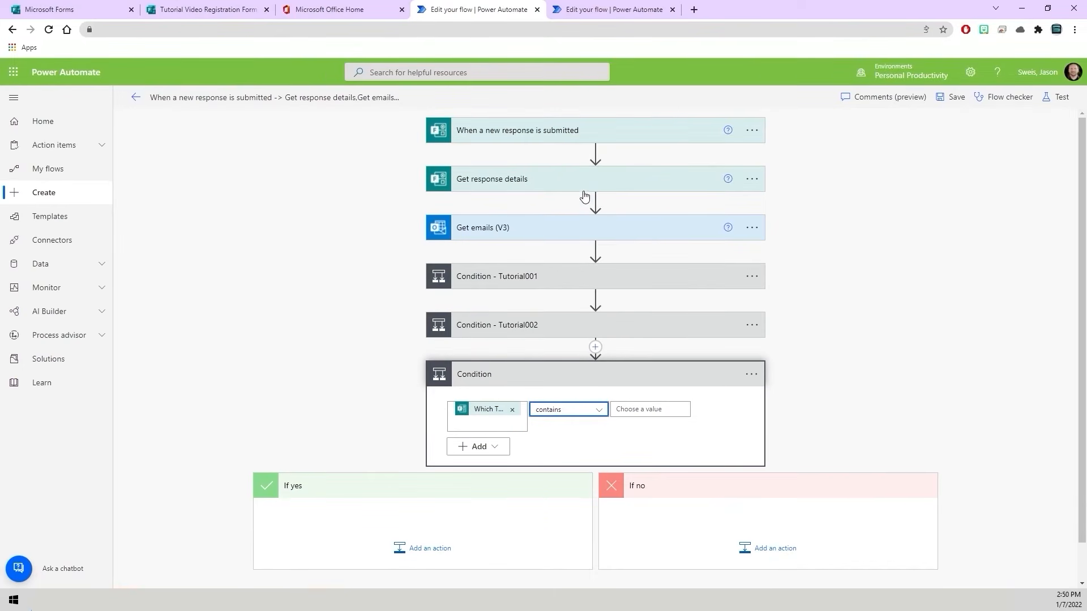
click(642, 409)
text(T)
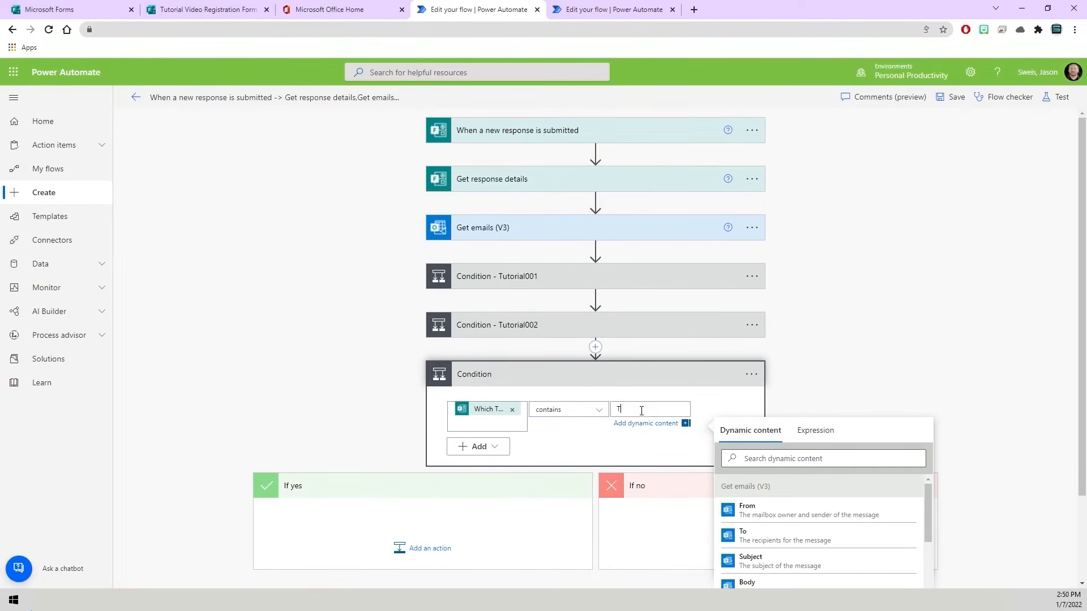
text(utorial003)
click(736, 405)
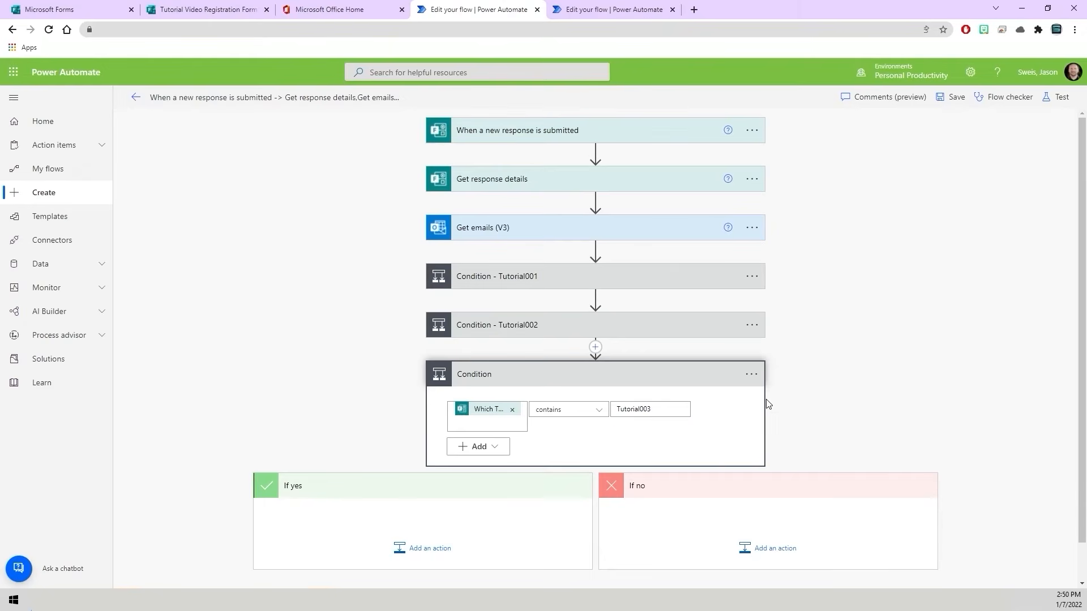
- Add a Forward an email (V2) action to the If yes branch of the third condition
scroll(361, 412, down, 1)
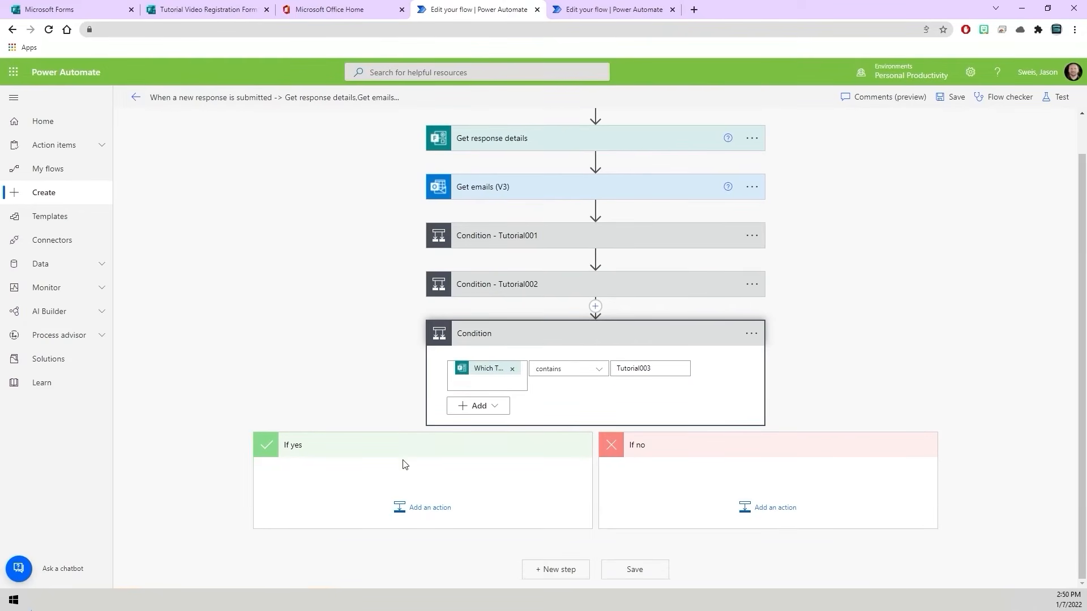
click(427, 508)
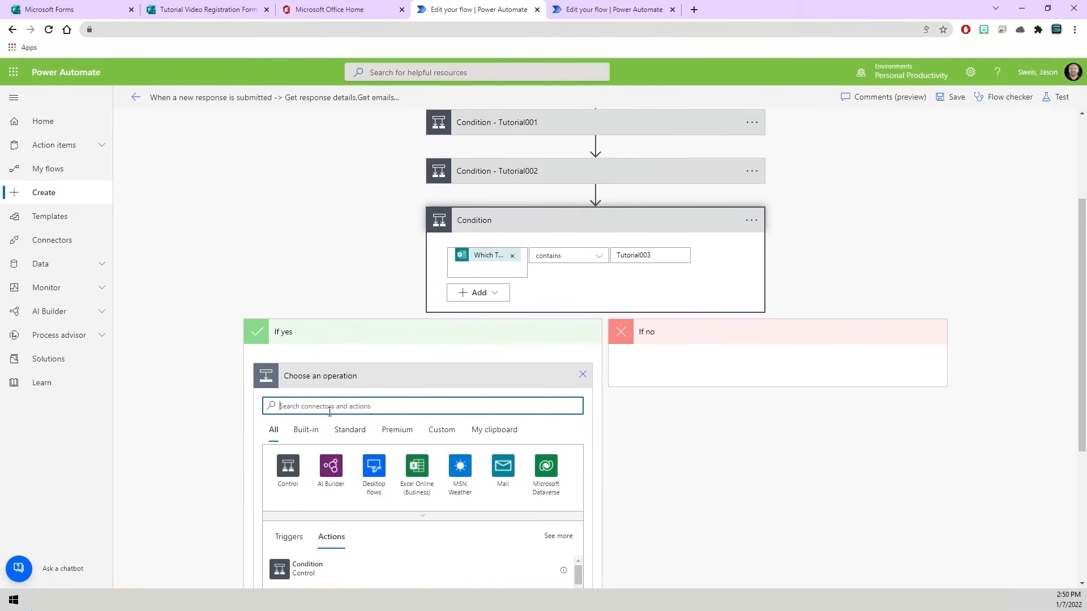
text(For)
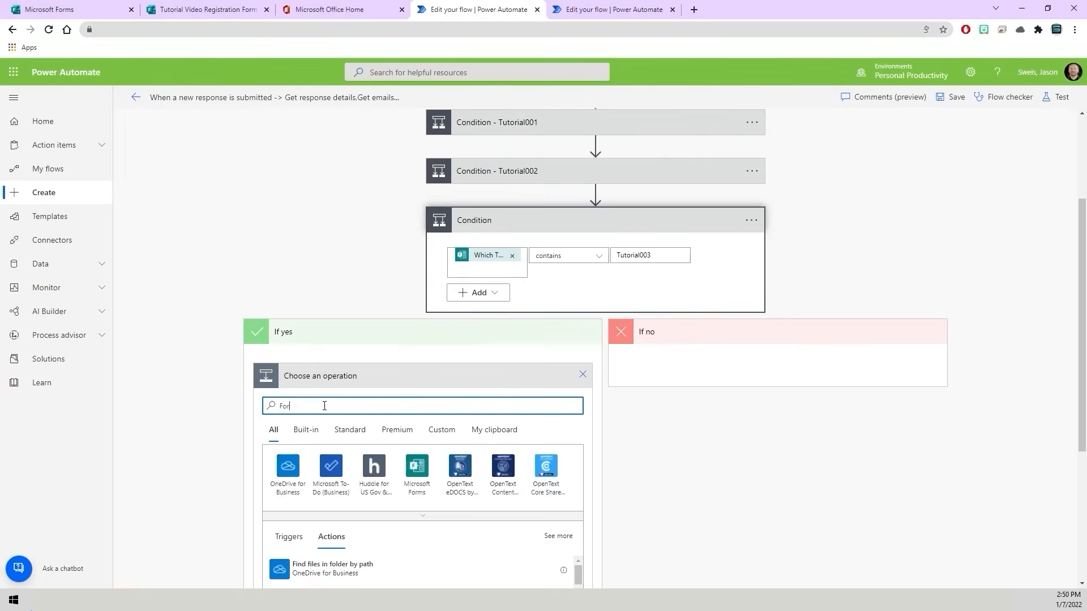
text(ward Email)
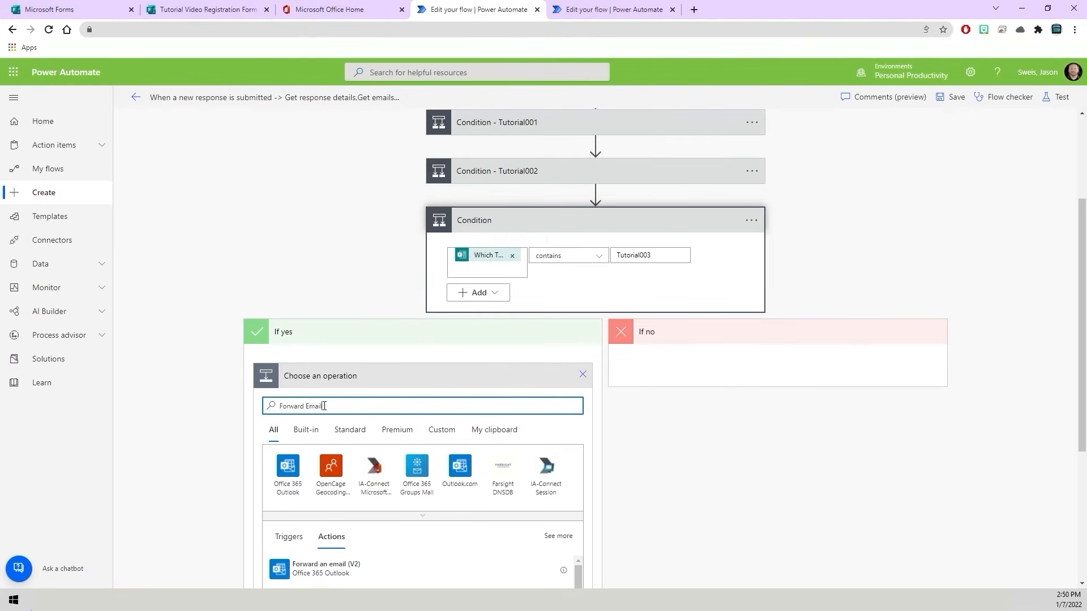
scroll(396, 495, down, 2)
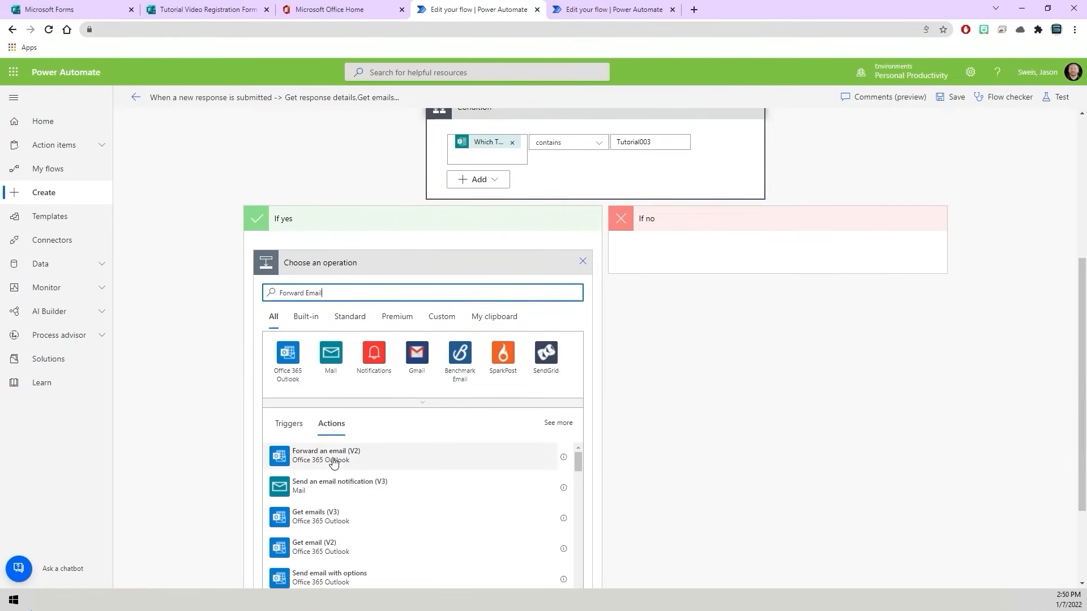
click(334, 459)
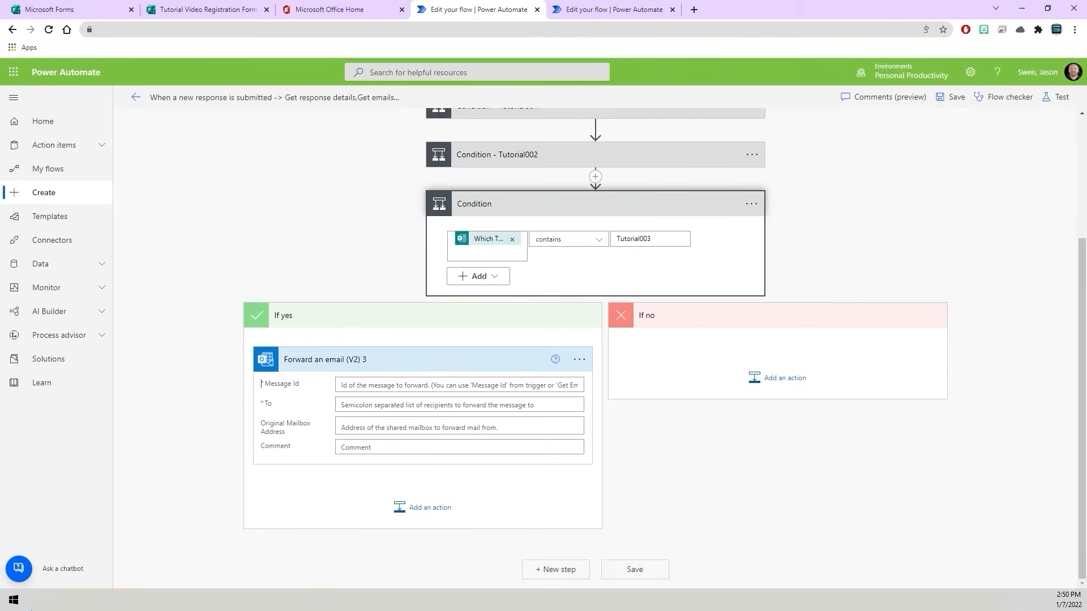
- Copy the Tutorial003 - Test message ID from the Word document into the Message Id of Forward an email (V2) 3
key(alt+Tab)
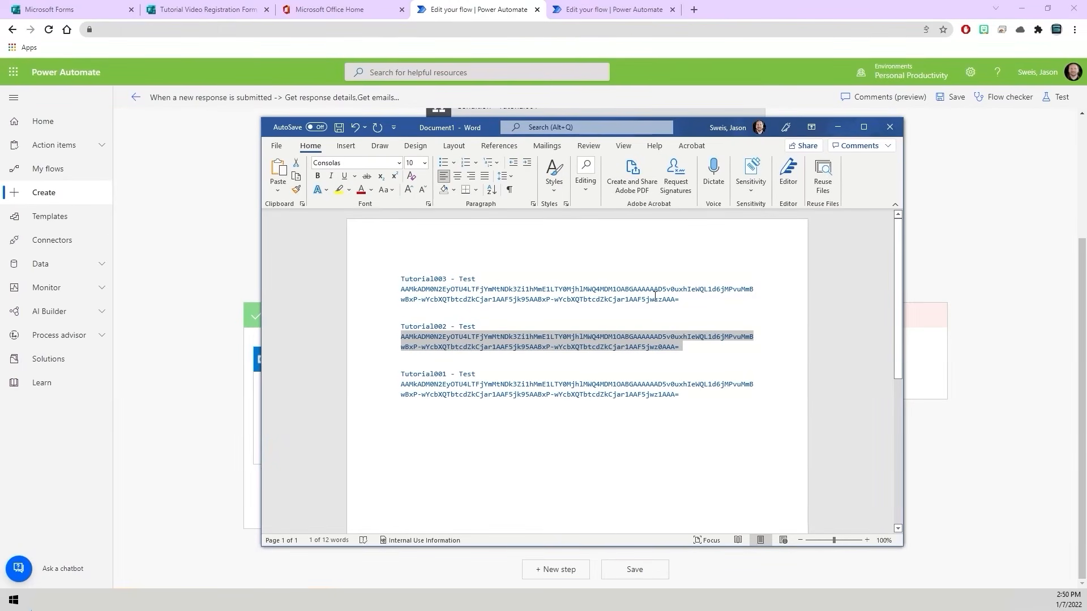
drag(694, 299, 483, 292)
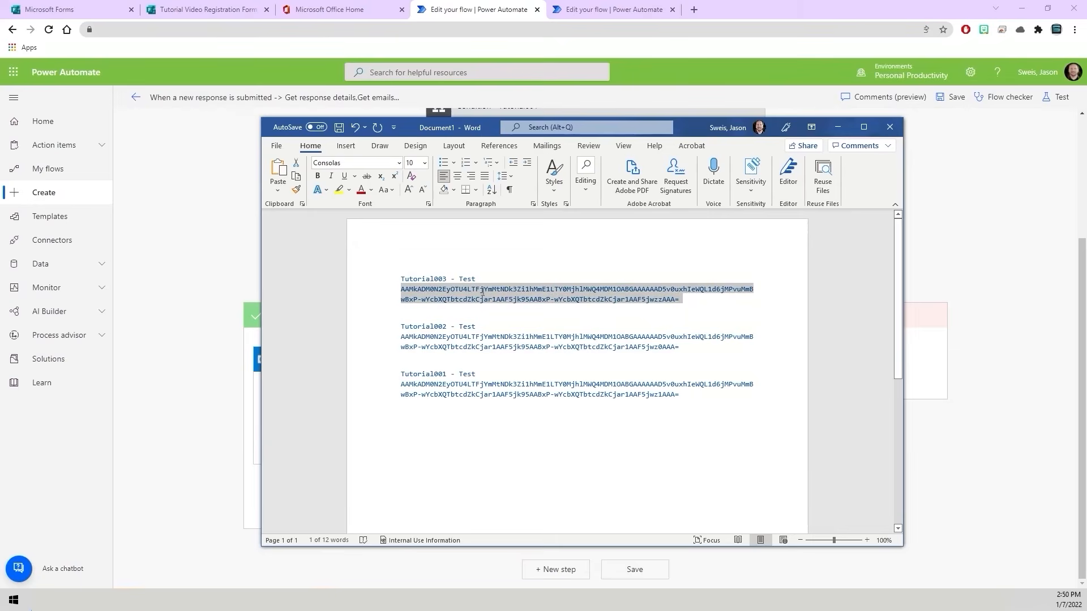
right_click(440, 290)
click(469, 334)
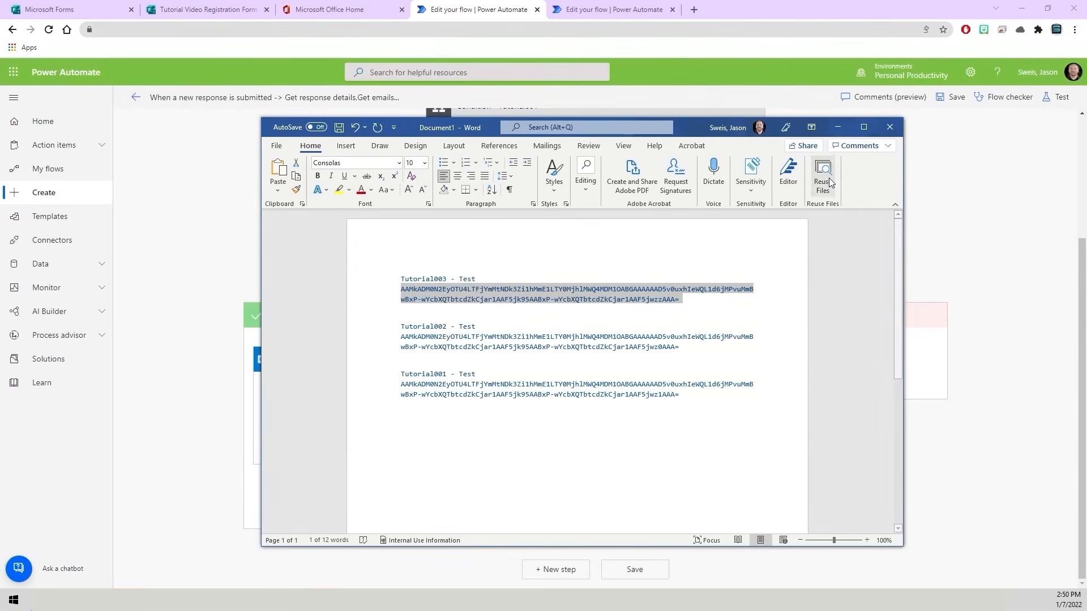
click(838, 127)
right_click(442, 385)
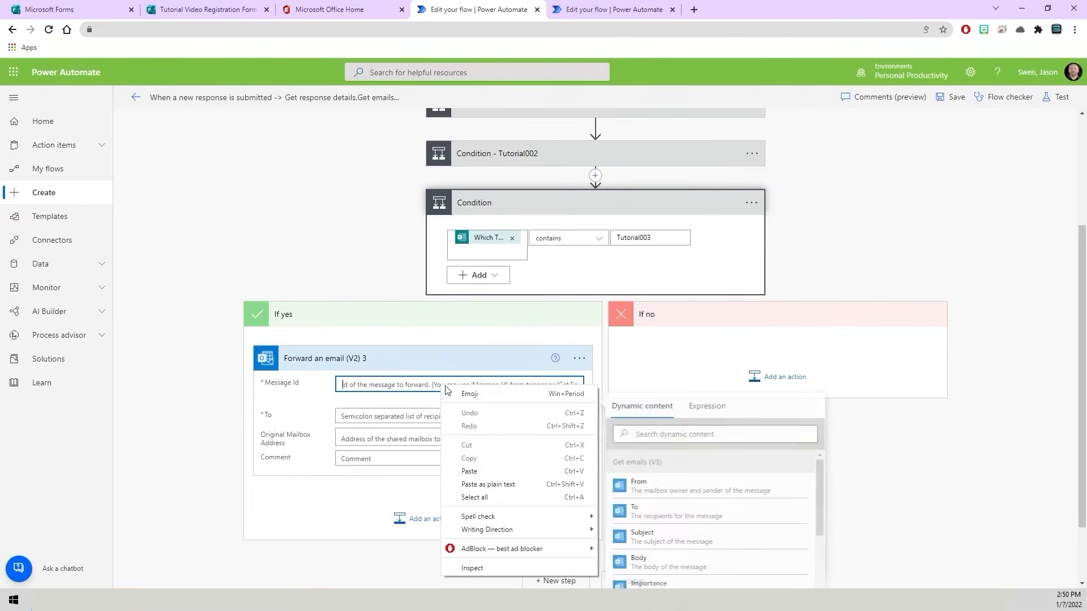
click(472, 469)
- Set the To recipient of Forward an email (V2) 3 to the Responders' Email dynamic content from Get response details
click(372, 446)
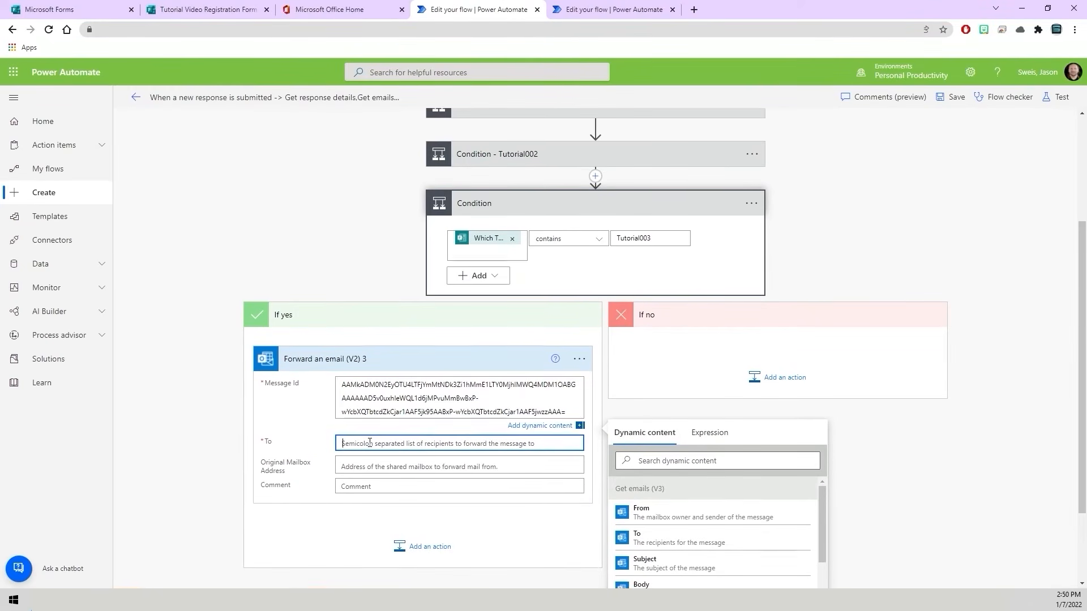
click(651, 492)
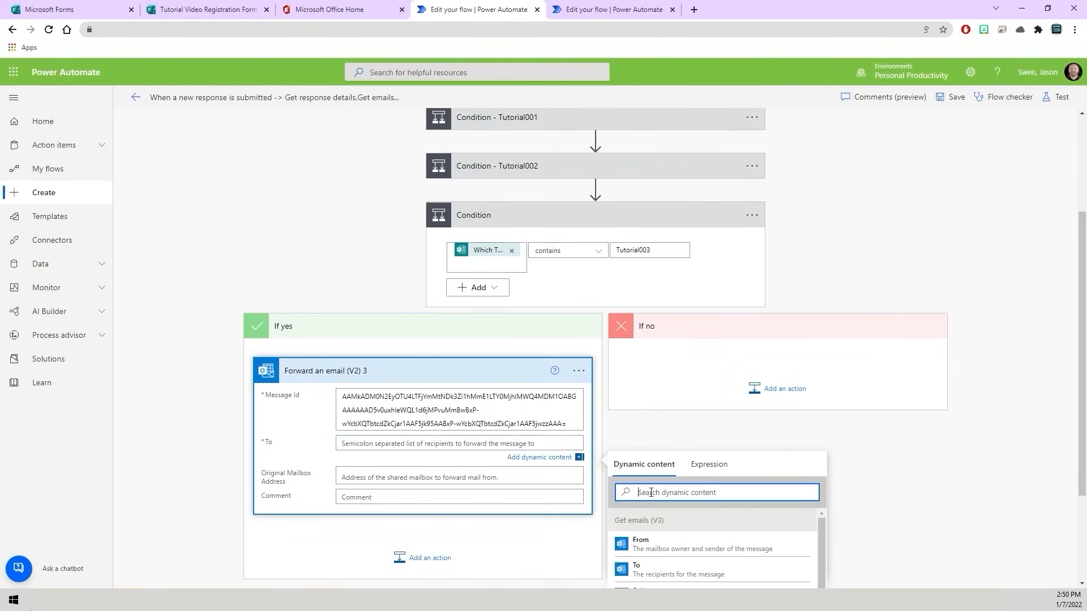
text(Respond)
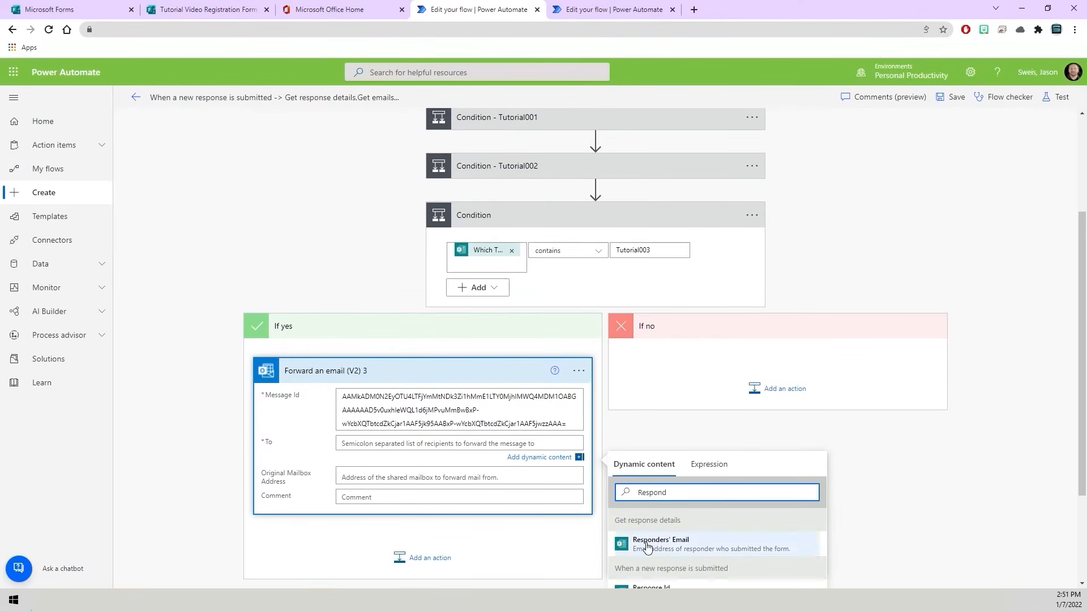
click(660, 547)
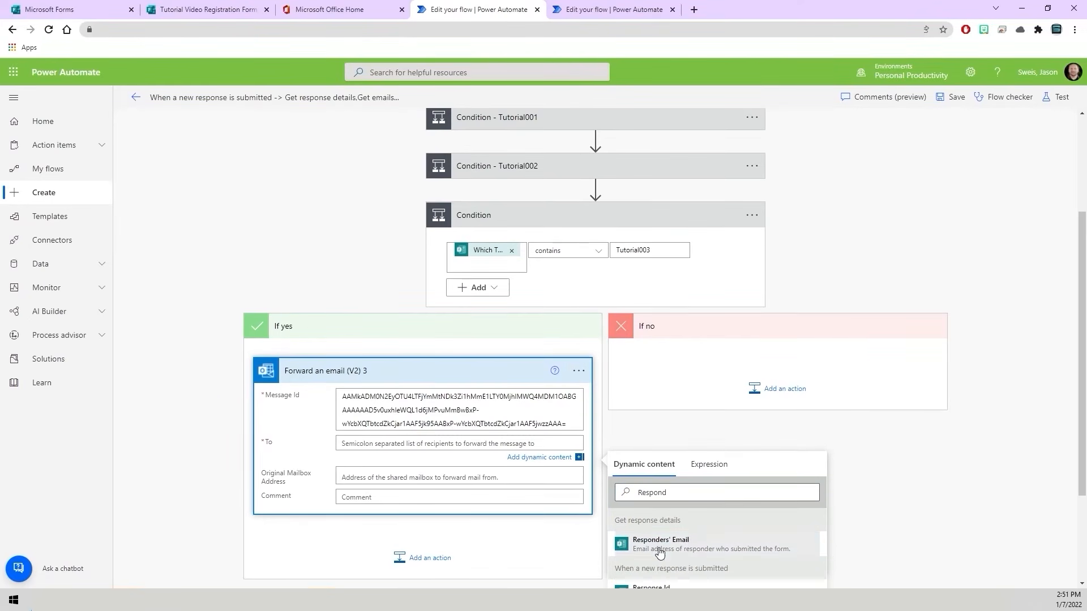
click(903, 474)
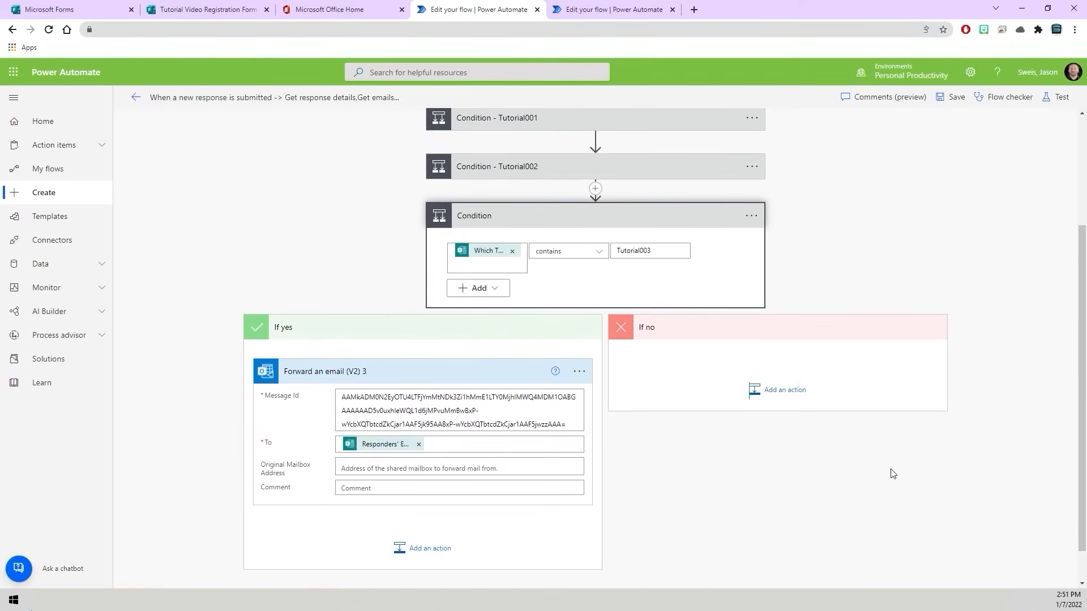
- Collapse the third condition and rename it to "Condition - Tutorial003"
click(505, 217)
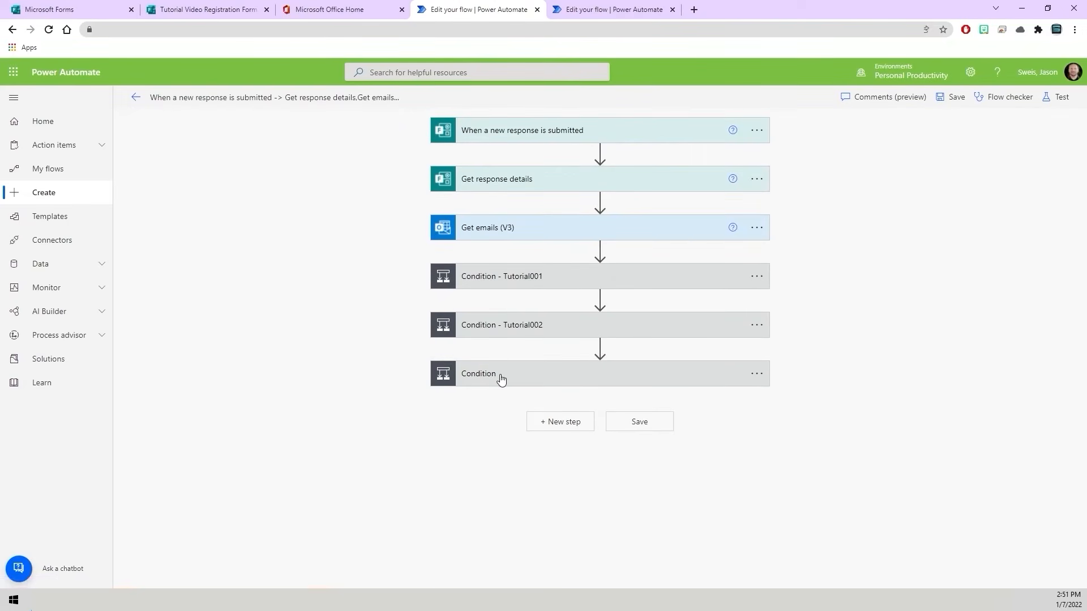
click(757, 374)
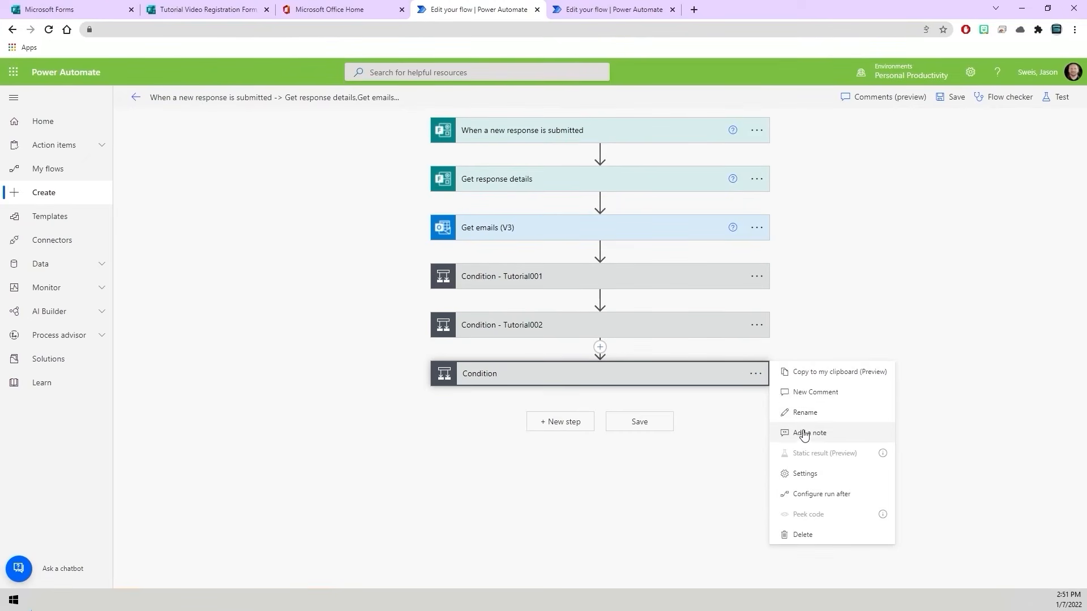
click(796, 414)
click(574, 372)
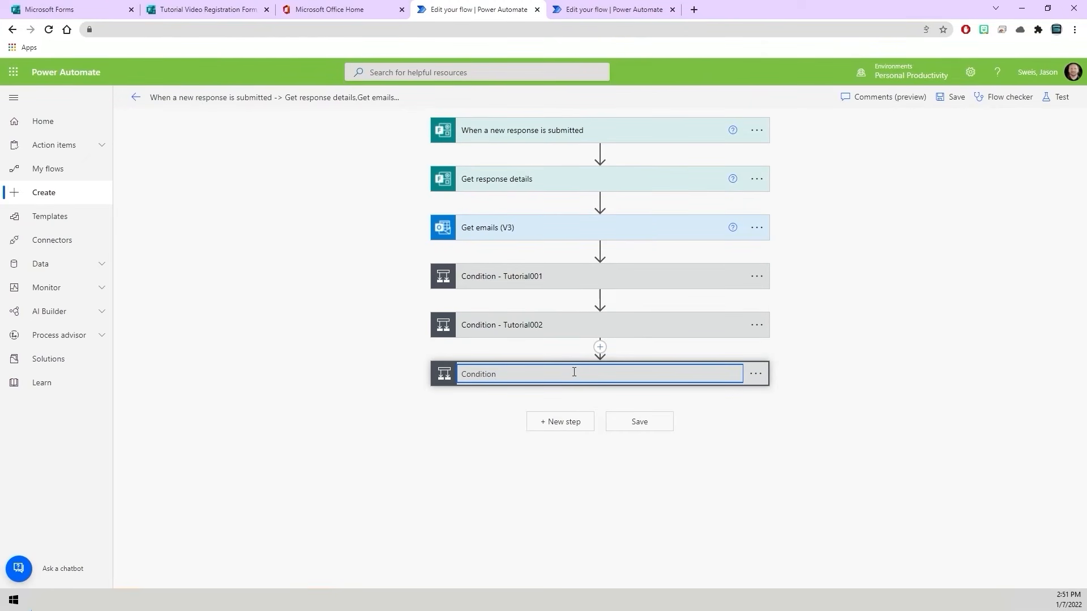
text(- Tutorial003)
click(807, 413)
- Save the flow and start a test run
click(640, 422)
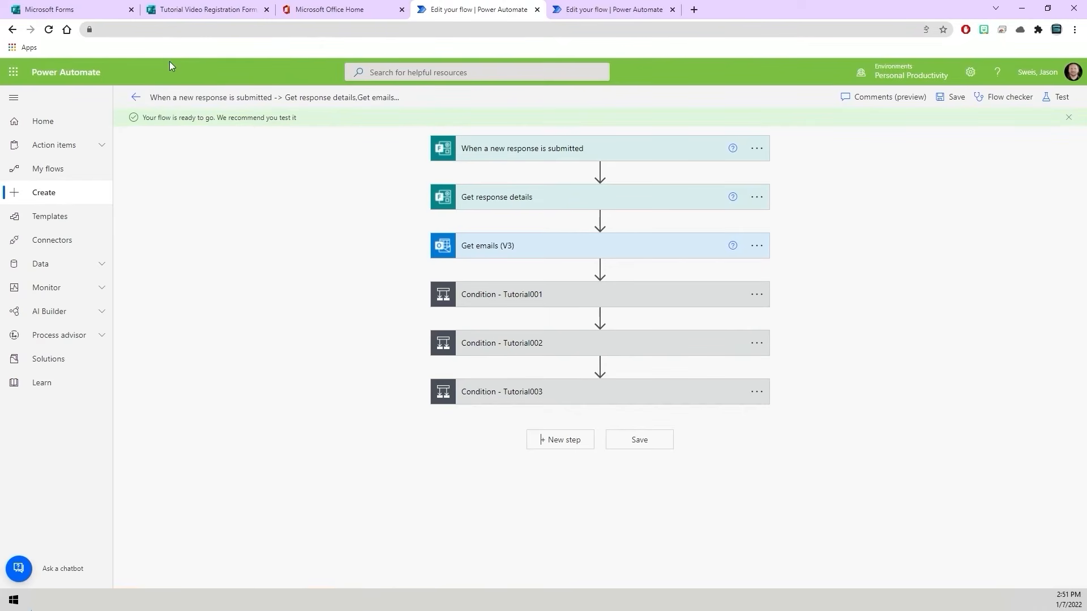
click(1049, 105)
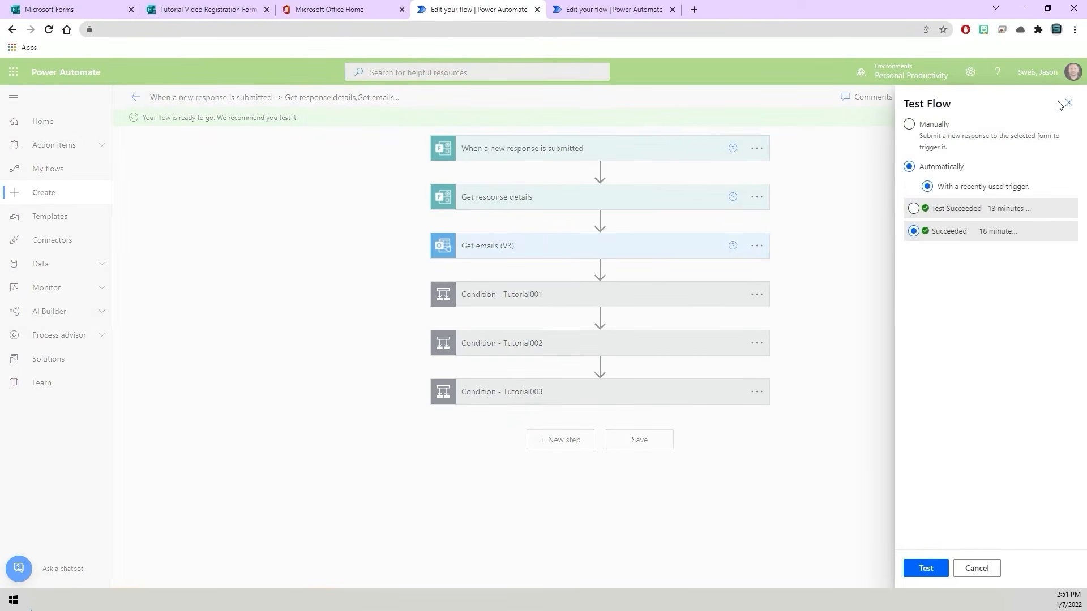
click(927, 568)
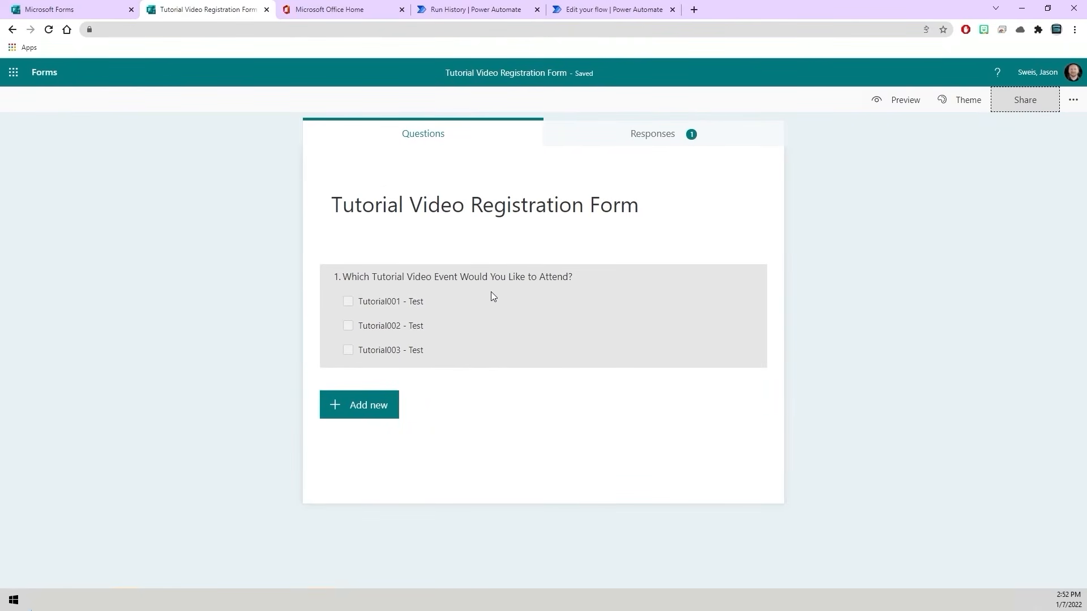
- Copy the response link of the Tutorial Video Registration Form and open it in a new browser tab
click(1046, 102)
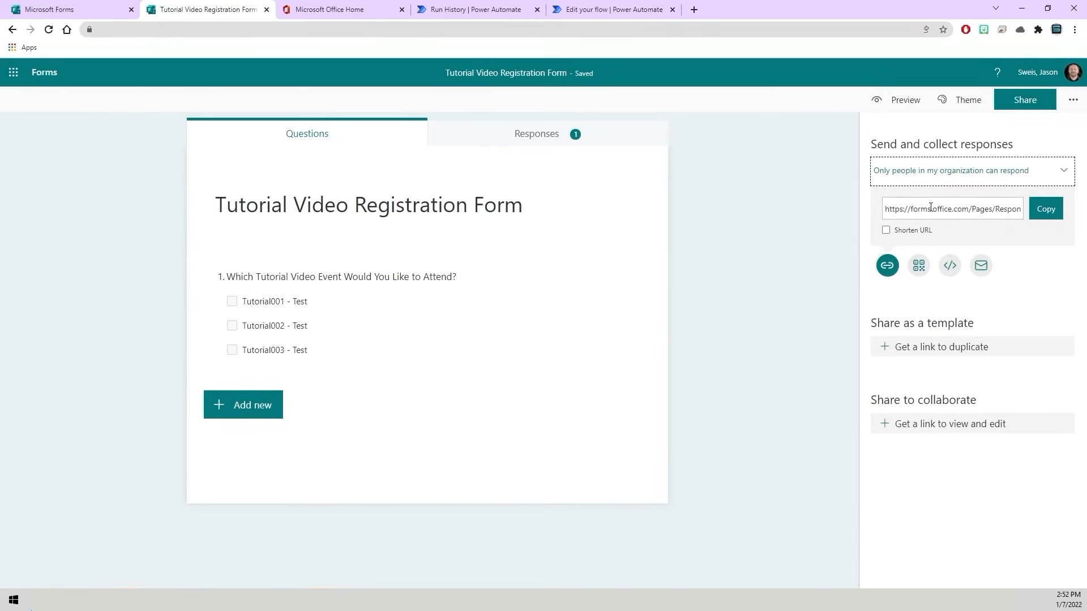
click(1047, 213)
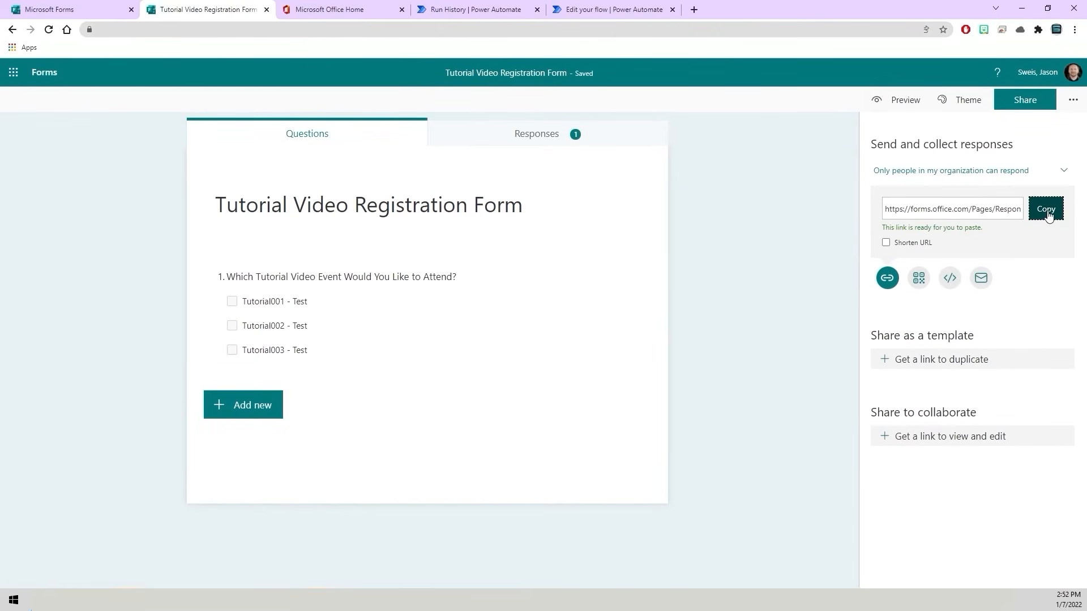
click(695, 10)
click(682, 29)
right_click(682, 29)
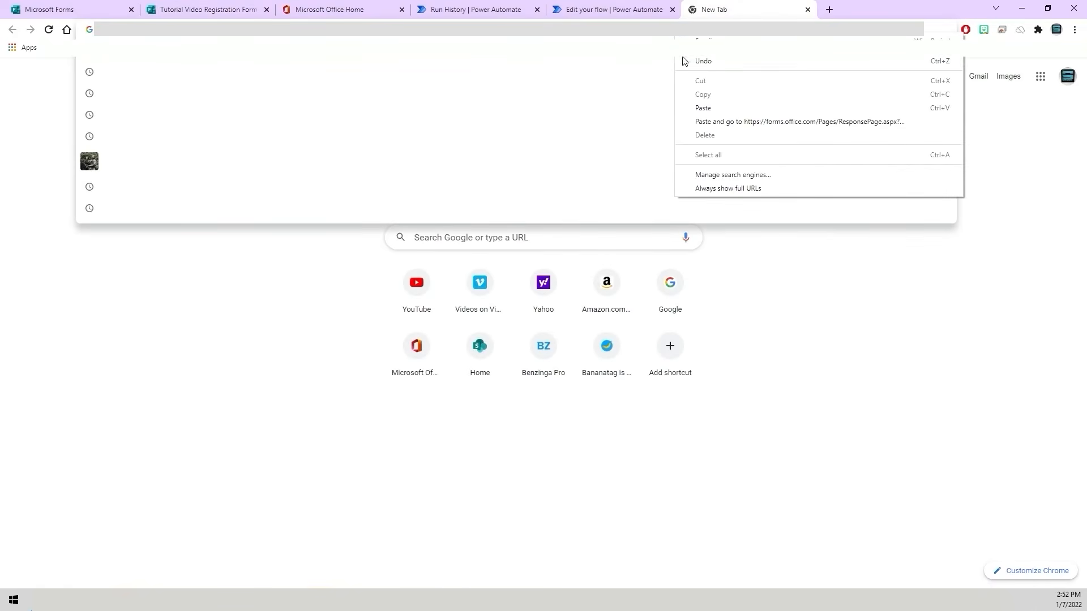
click(703, 107)
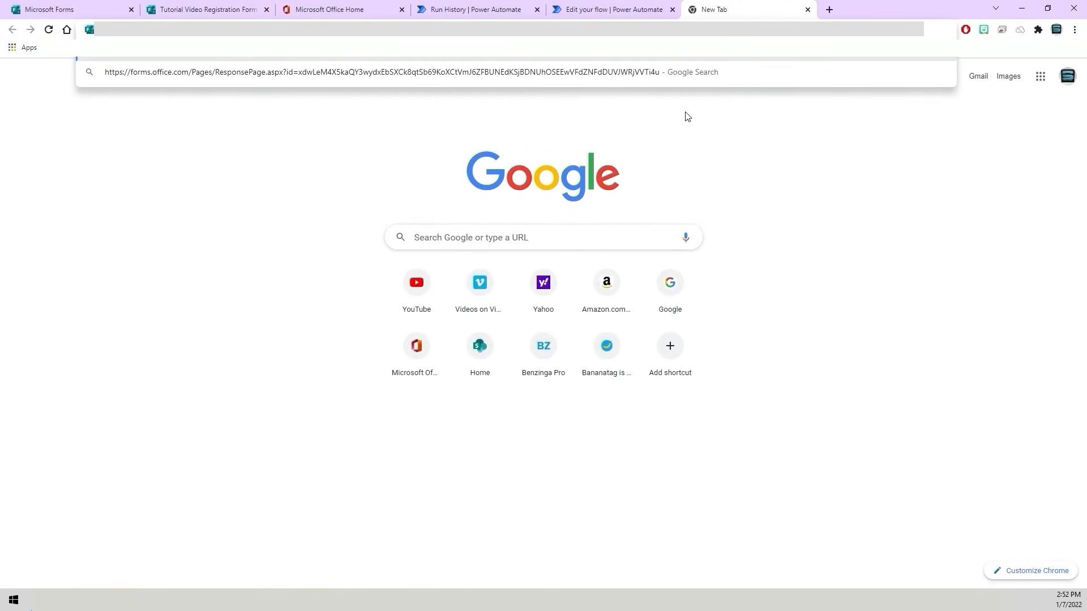
key(Return)
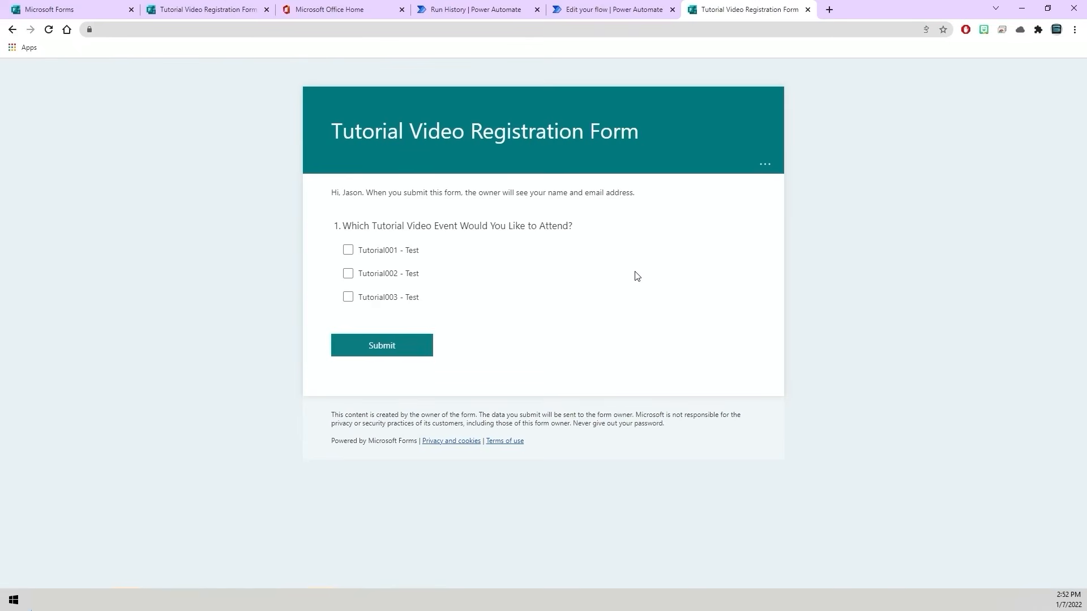
- Select Tutorial001 - Test, Tutorial002 - Test and Tutorial003 - Test in the registration form and submit the response
click(348, 251)
click(348, 274)
click(348, 299)
click(397, 353)
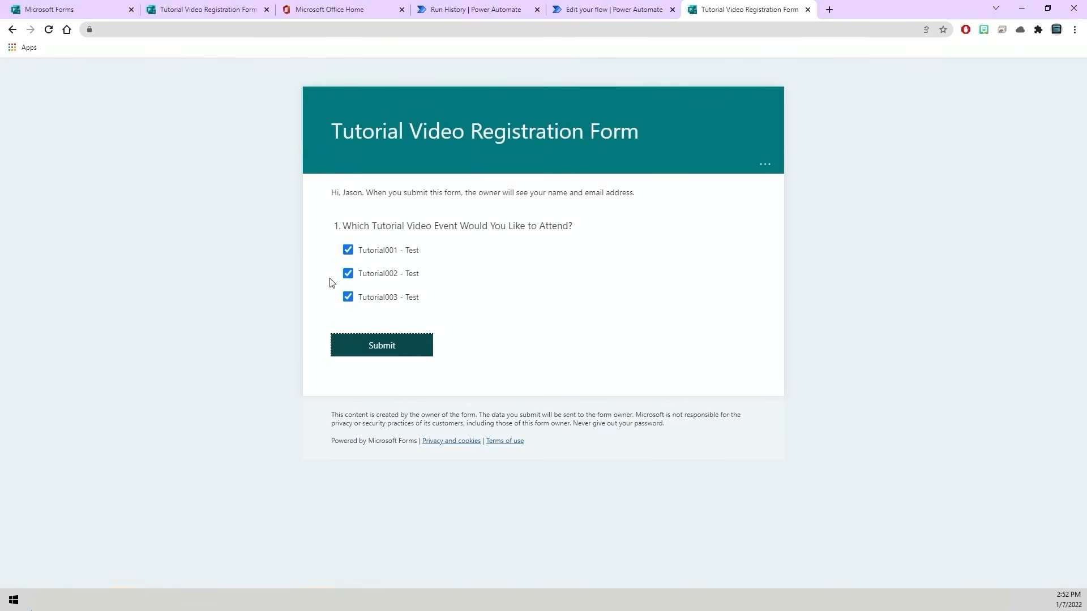
click(394, 342)
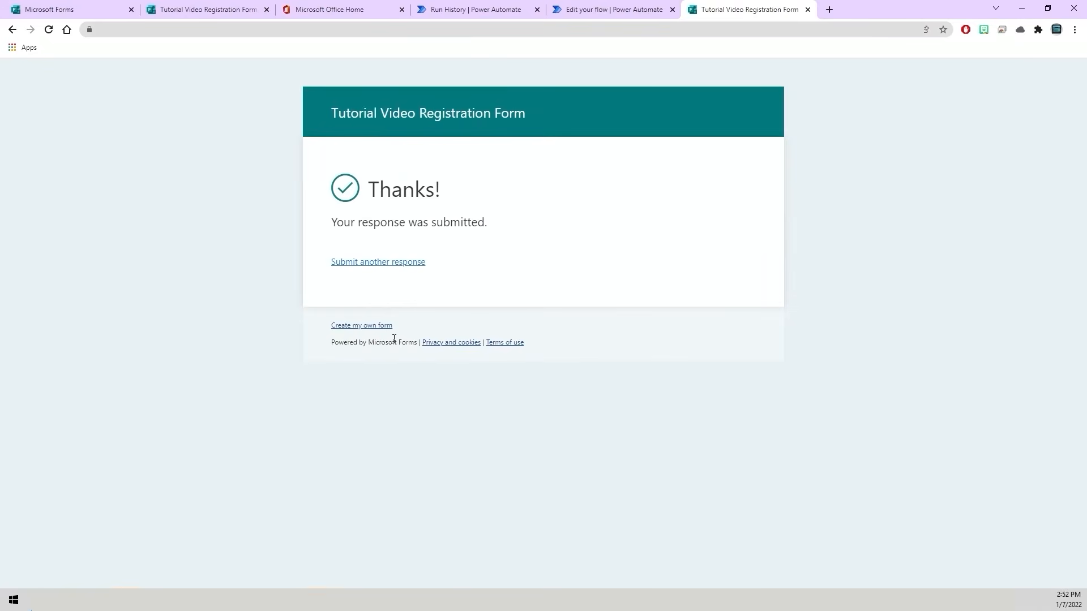
- Switch to the Outlook calendar and open the Tutorial003 - Test meeting on January 8, 2022
mouse_move(31, 609)
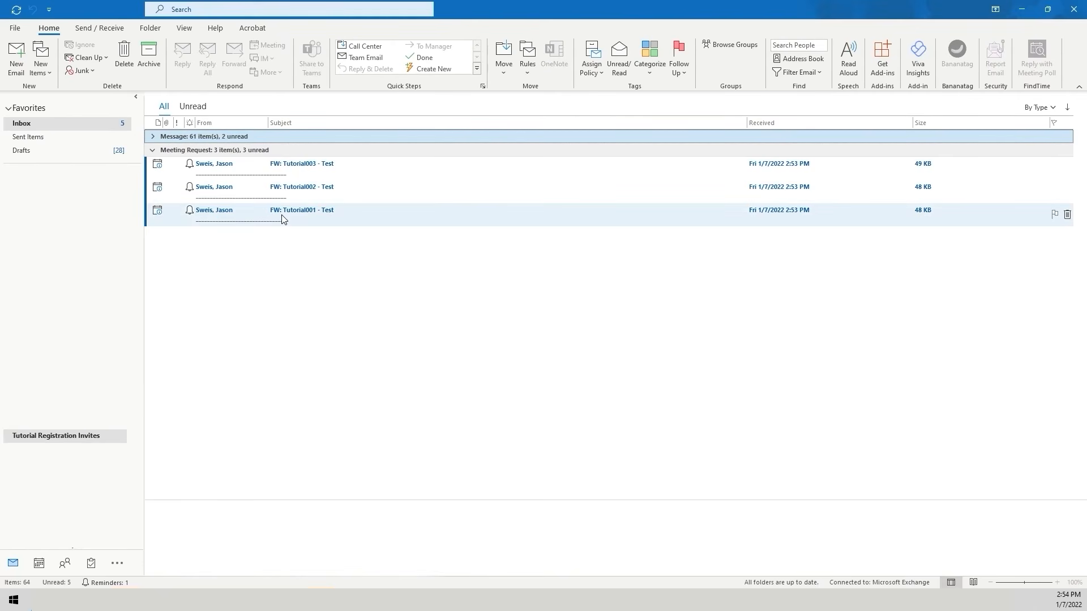
click(38, 563)
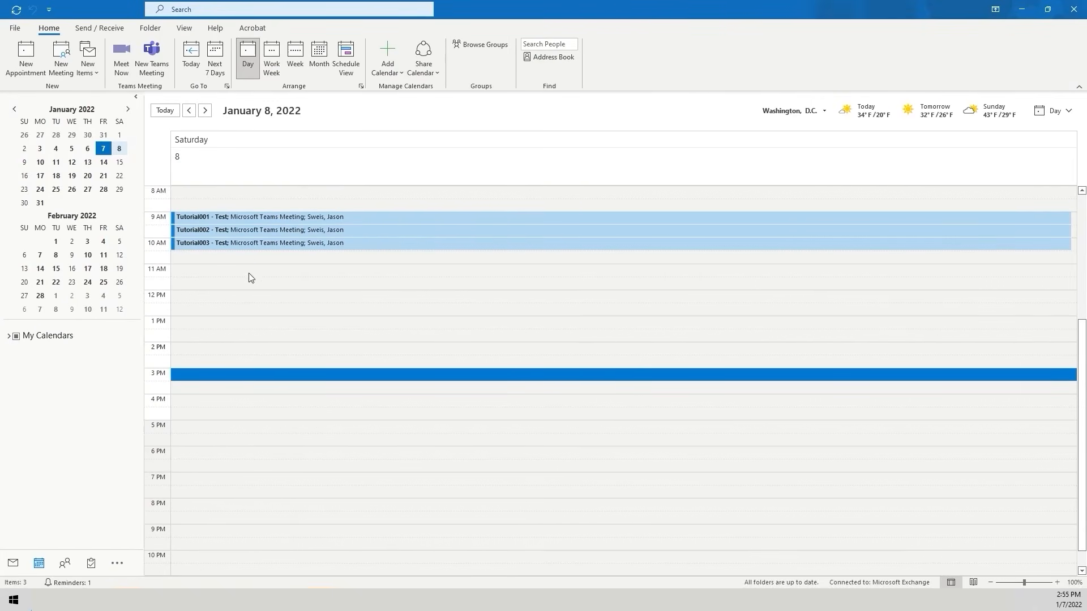
double_click(246, 245)
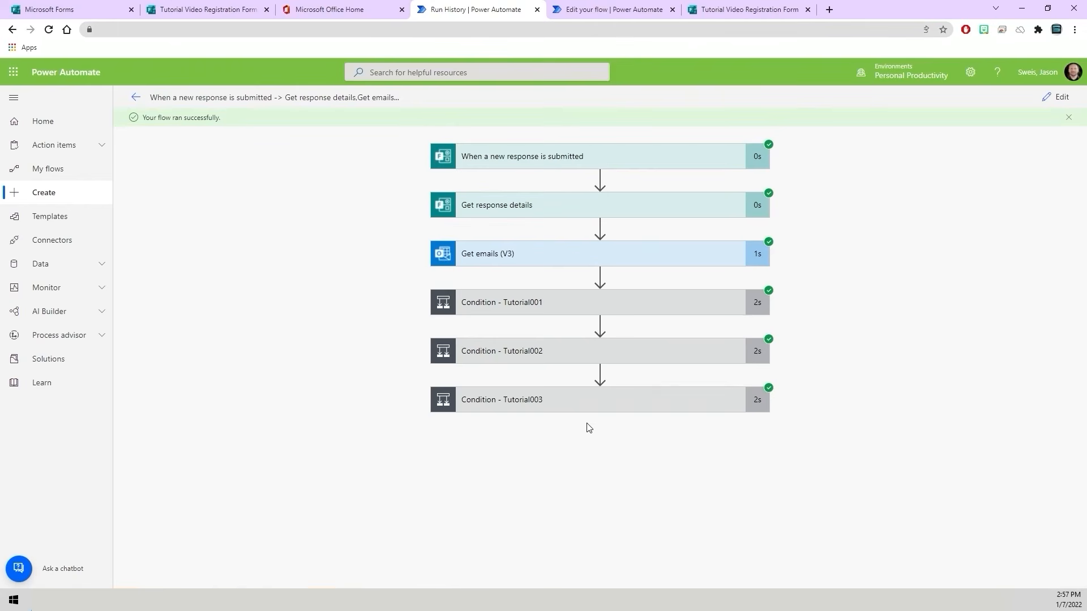
- Examine the run details of Condition - Tutorial003 and its Forward an email (V2) 3 action in the flow's run history
click(533, 401)
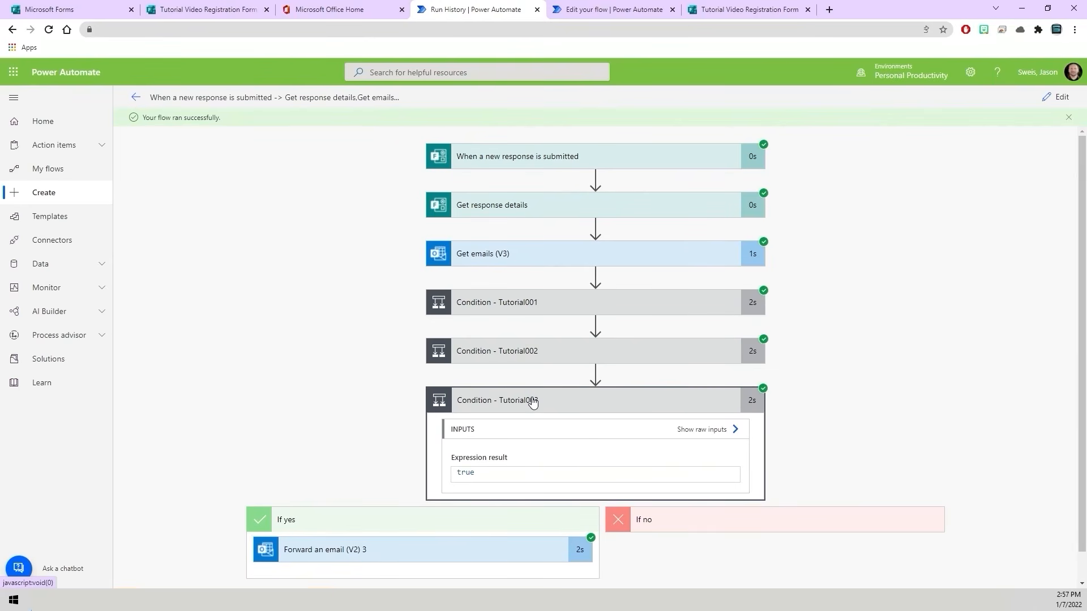
scroll(376, 402, down, 1)
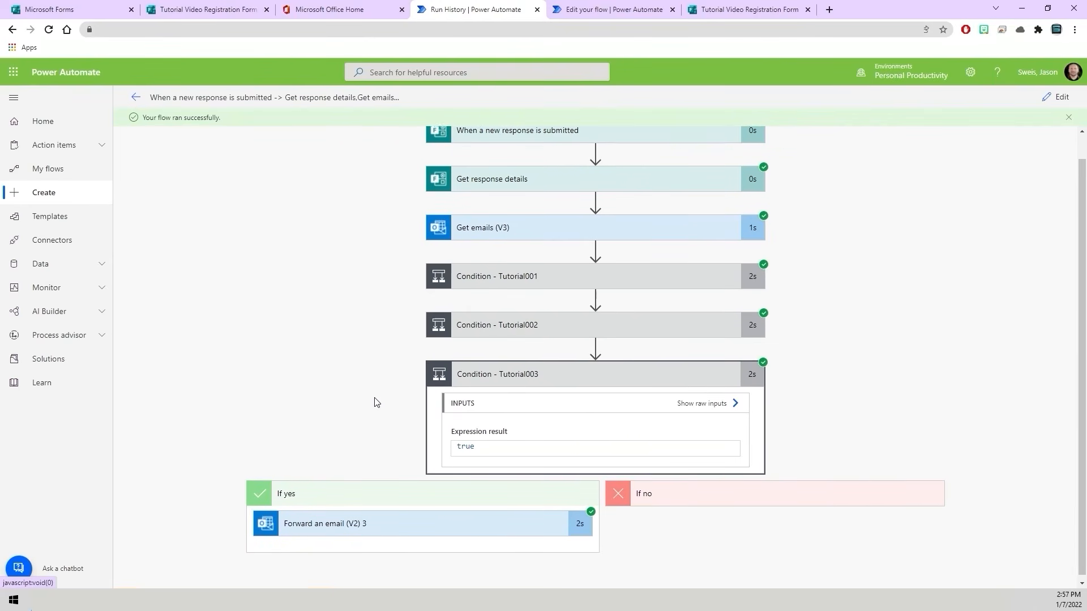
click(352, 521)
scroll(357, 447, down, 3)
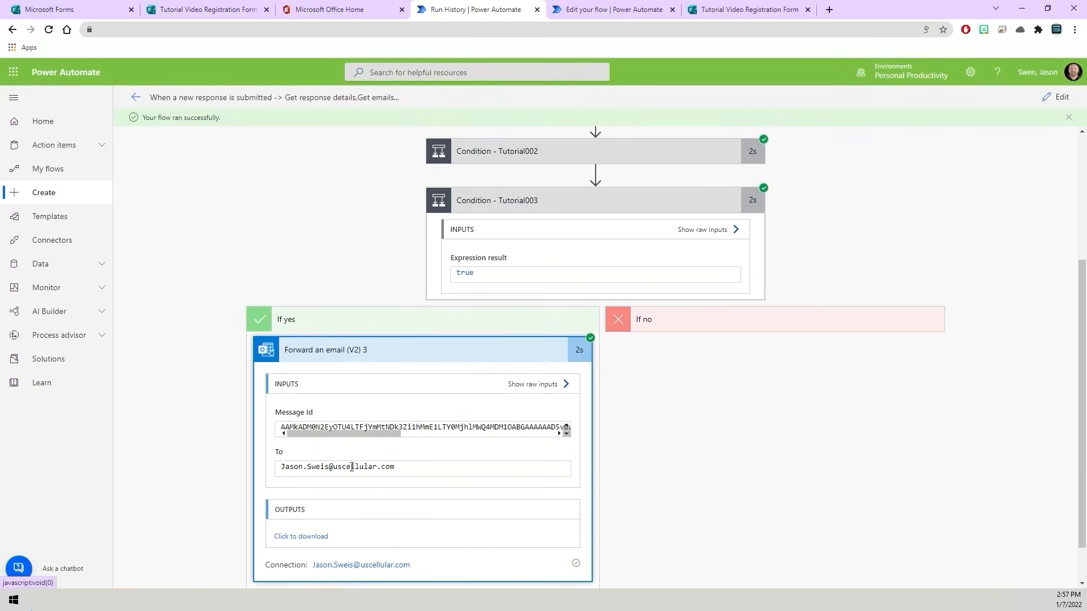
click(286, 339)
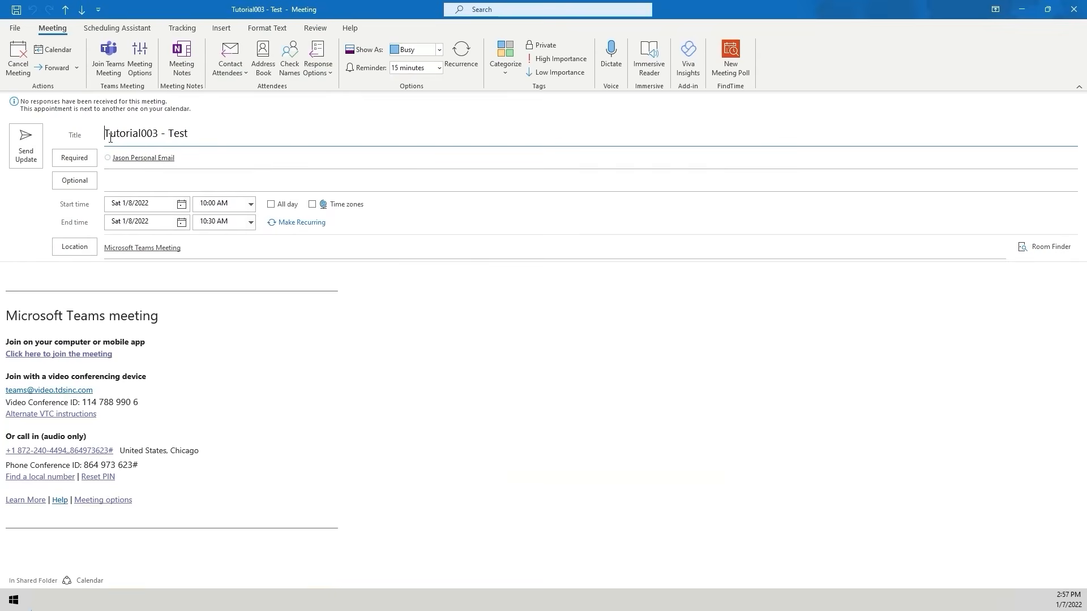